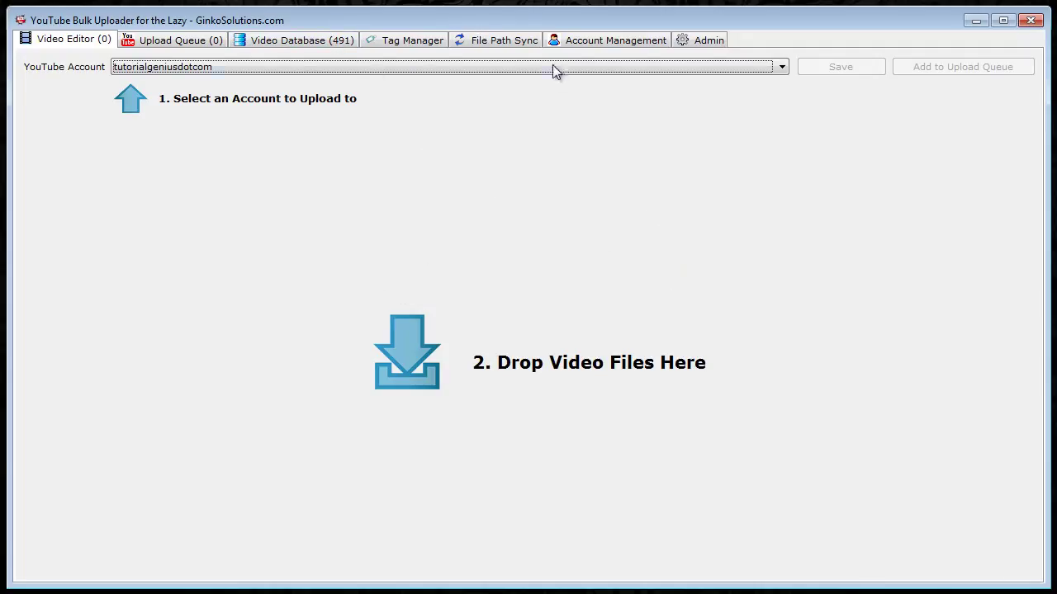
pyautogui.click(572, 41)
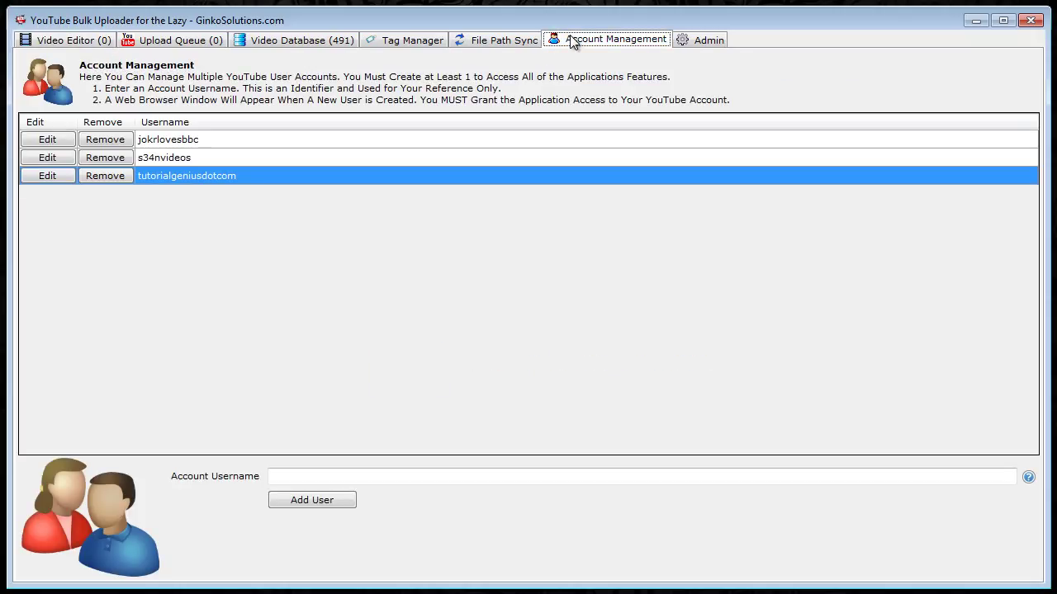
pyautogui.click(295, 475)
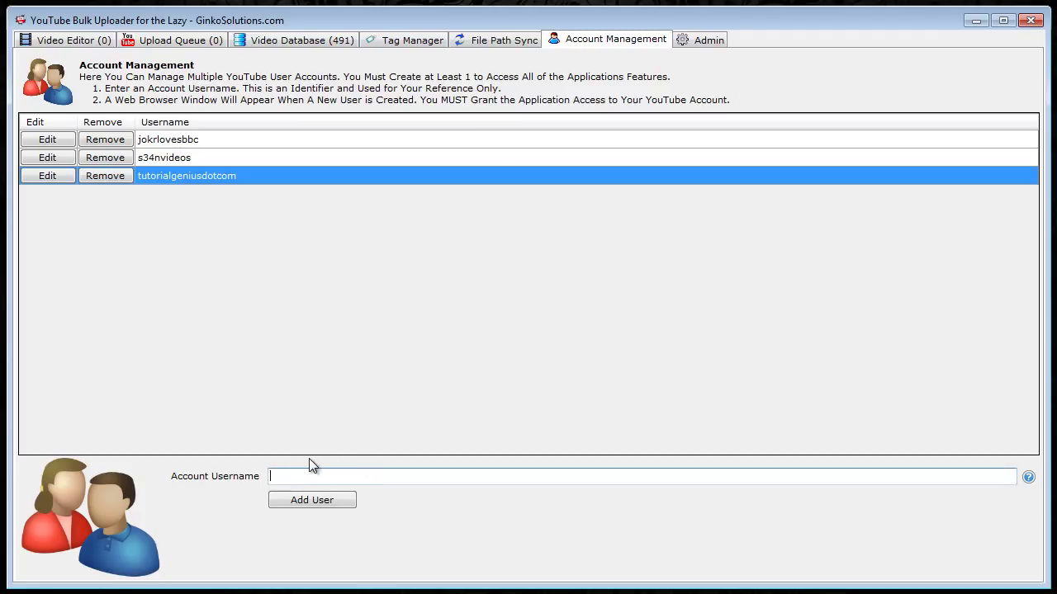
pyautogui.click(97, 41)
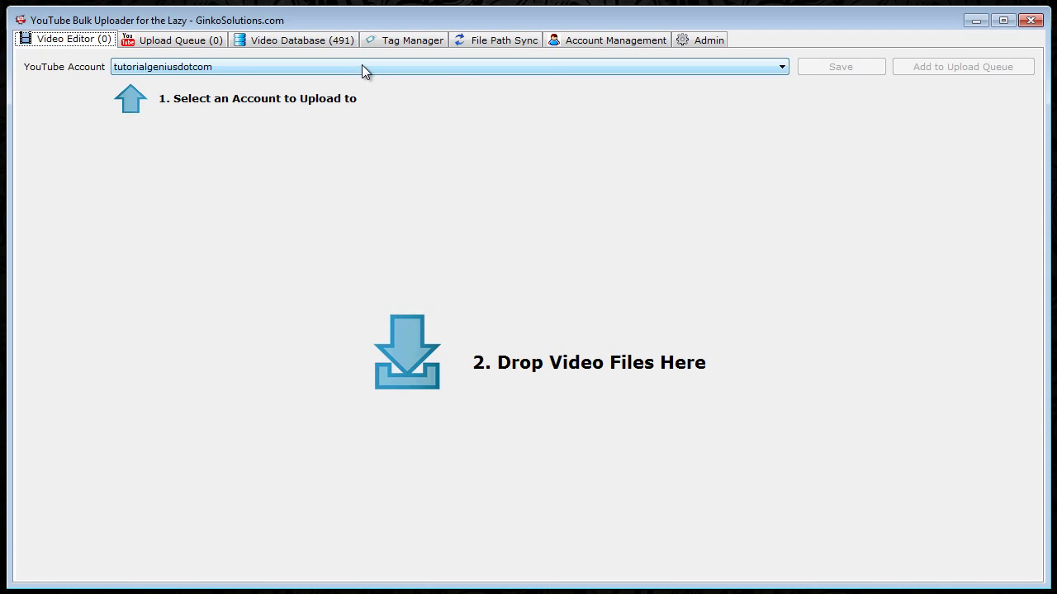
pyautogui.click(337, 68)
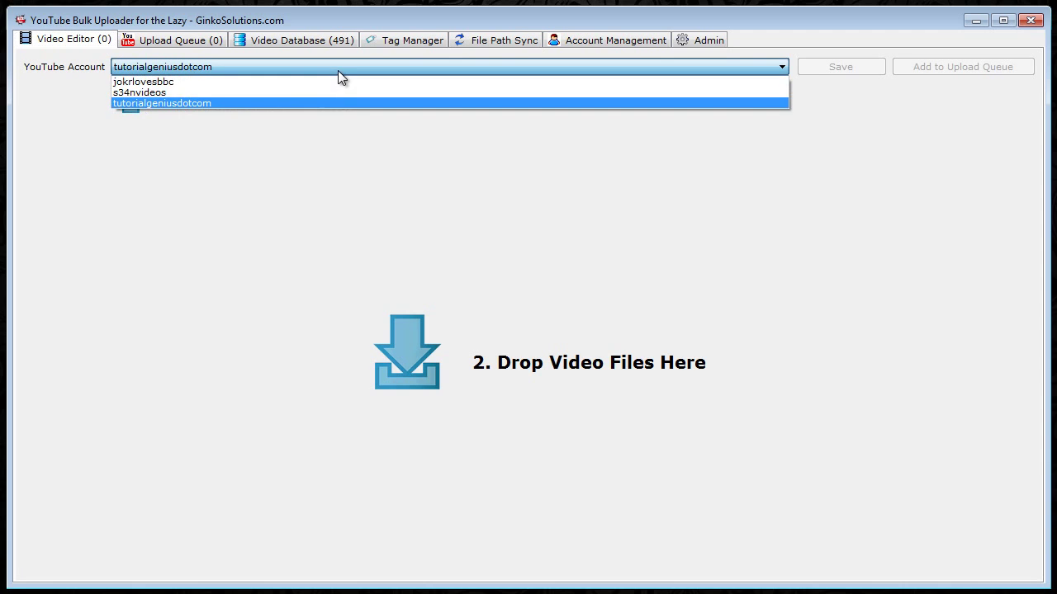
pyautogui.click(299, 92)
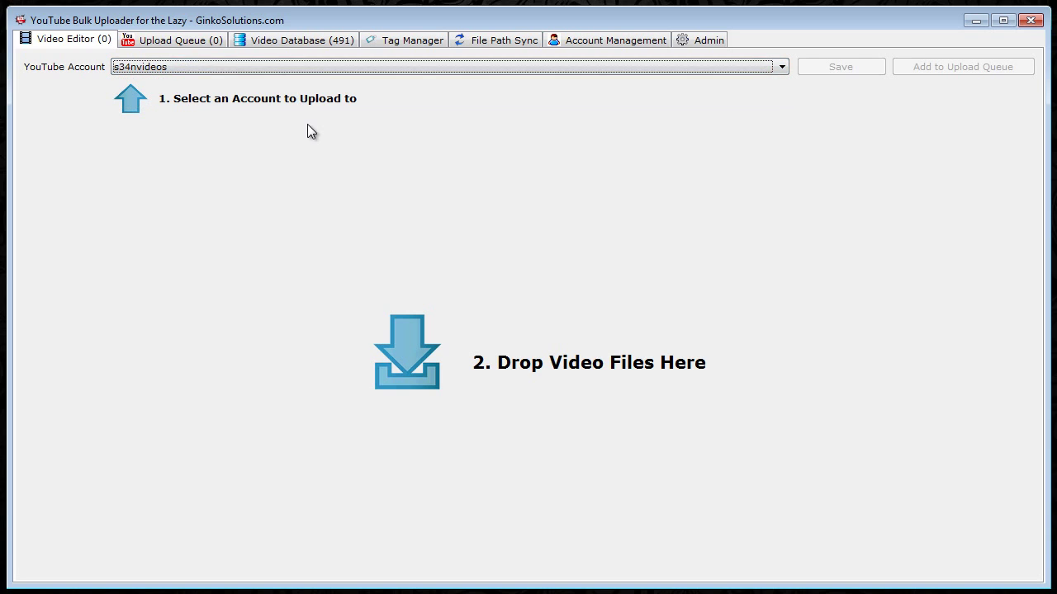
pyautogui.click(269, 64)
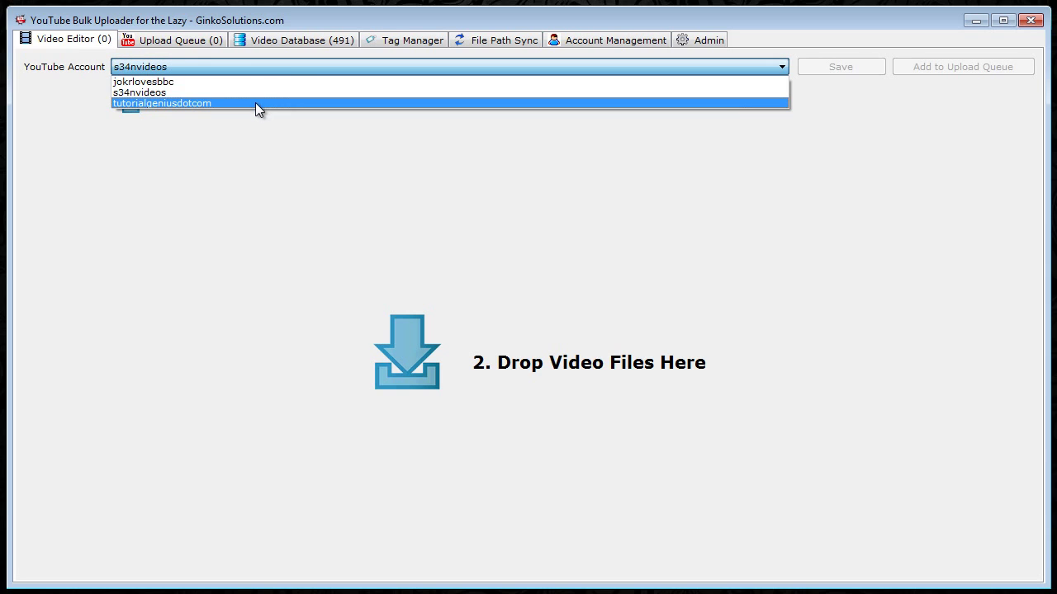
pyautogui.click(256, 103)
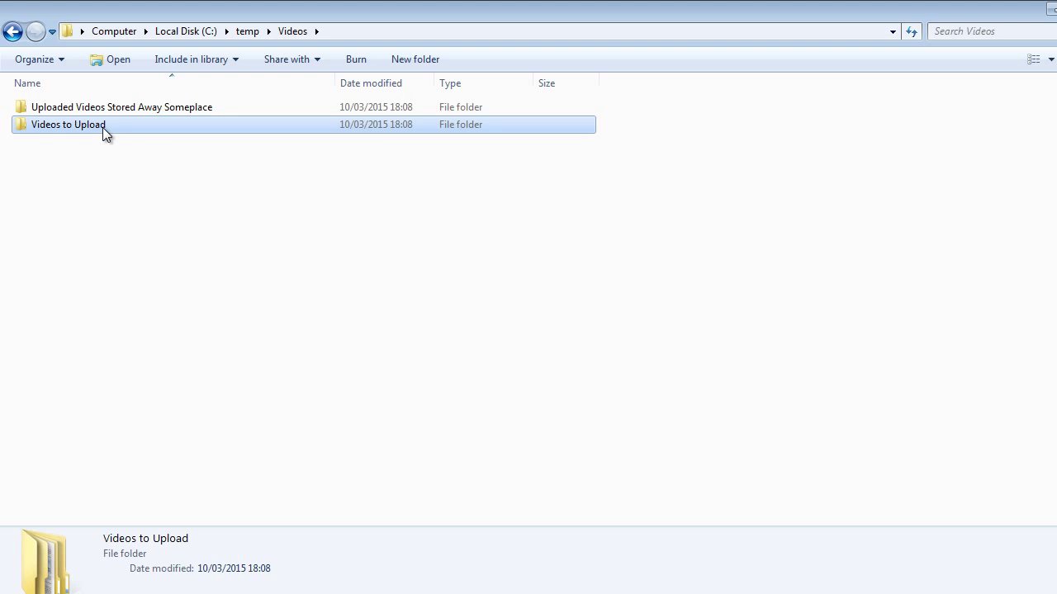
# Go into Videos to Upload and open the New Mexico, Texas and Oklahoma Trip [03-FEB-2015] folder
pyautogui.doubleClick(101, 128)
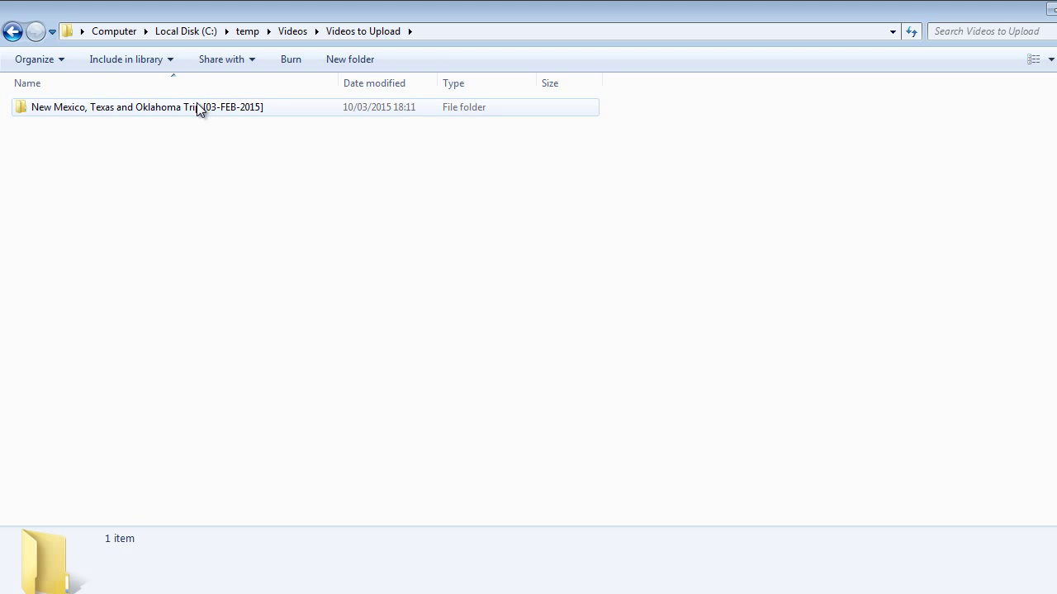
pyautogui.click(159, 107)
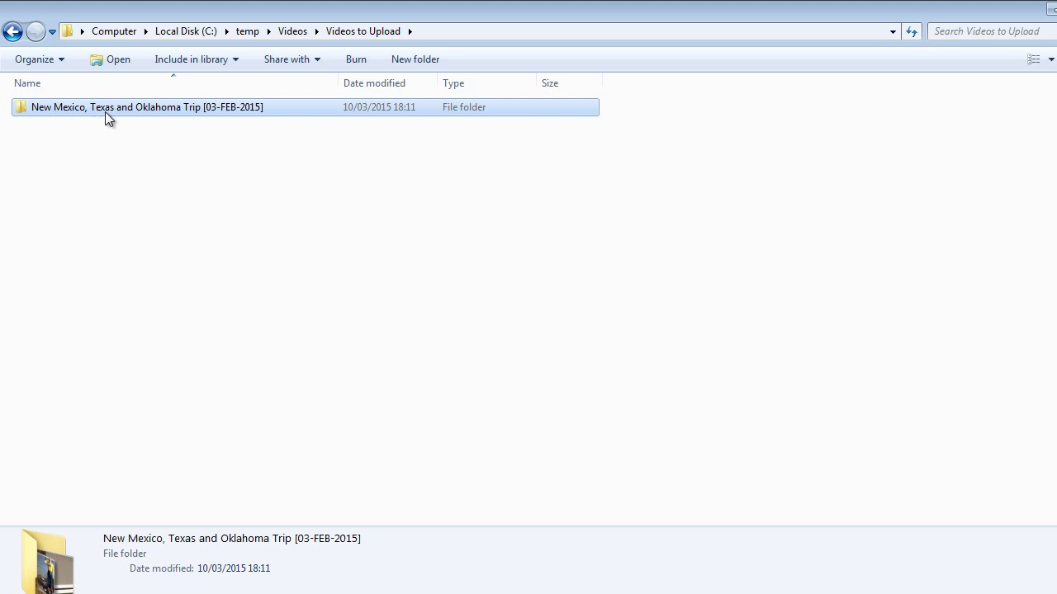
pyautogui.doubleClick(223, 107)
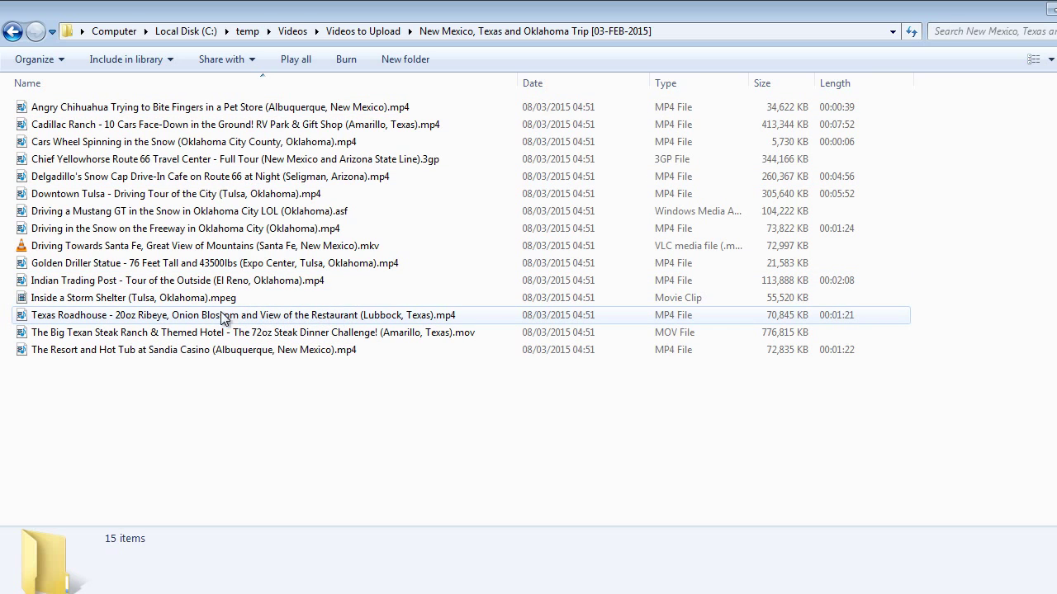
# Check the details of several trip videos, then select all 15 files
pyautogui.click(132, 318)
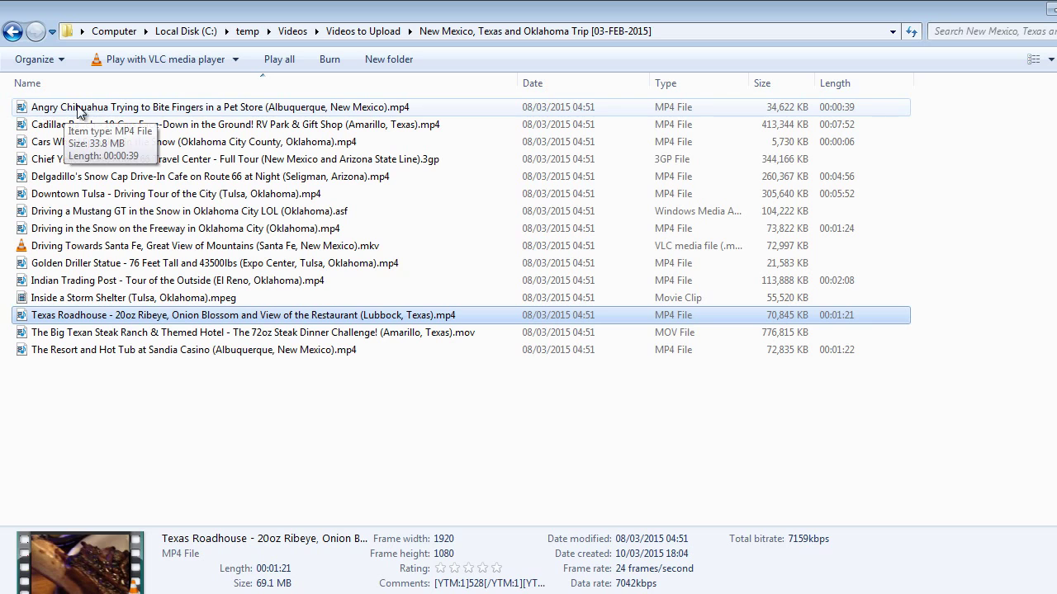
pyautogui.click(147, 115)
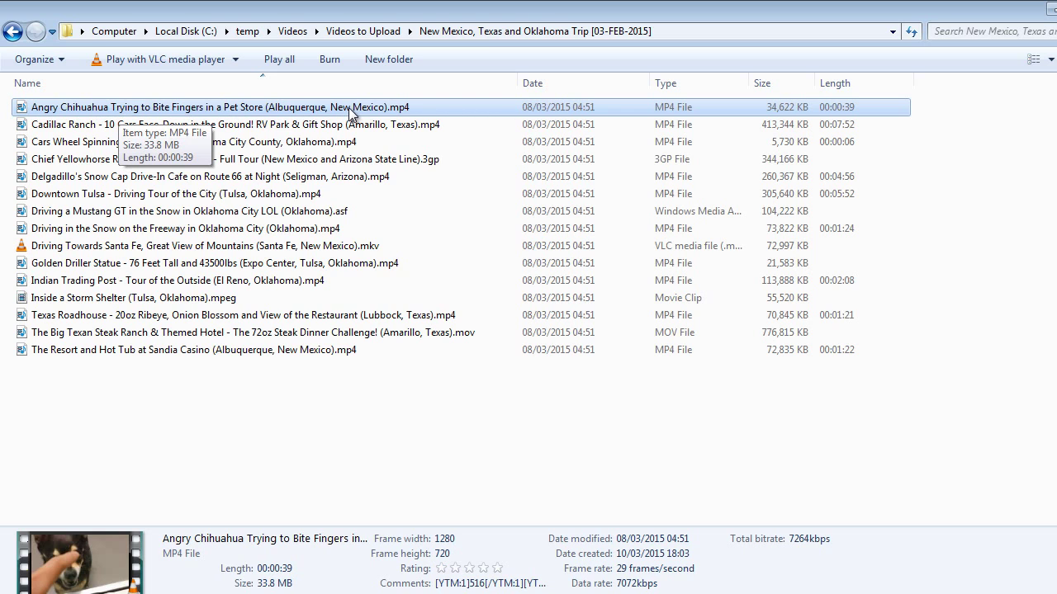
pyautogui.click(247, 124)
pyautogui.click(221, 111)
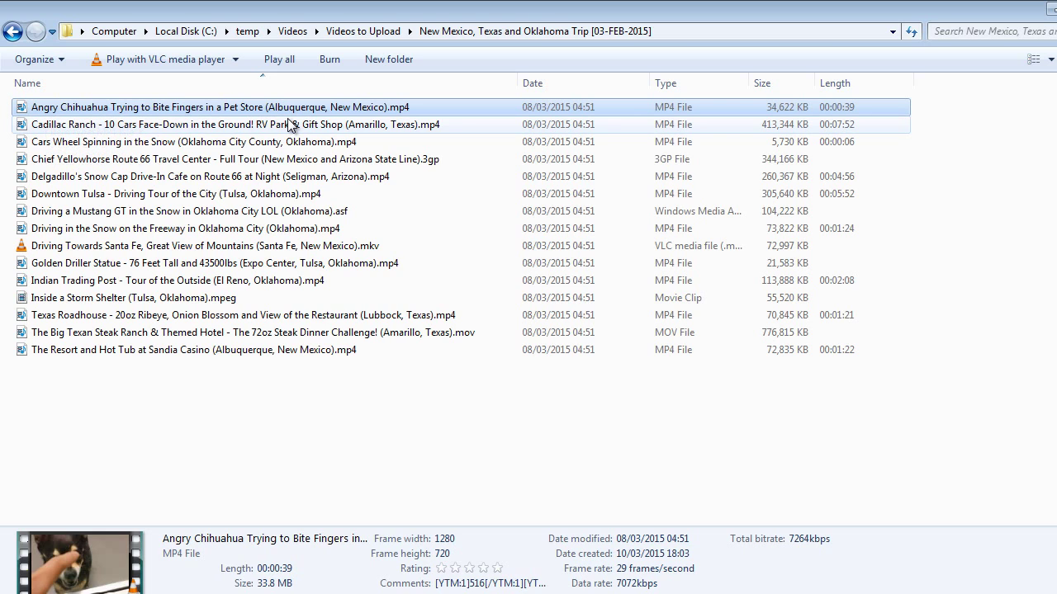
pyautogui.click(377, 126)
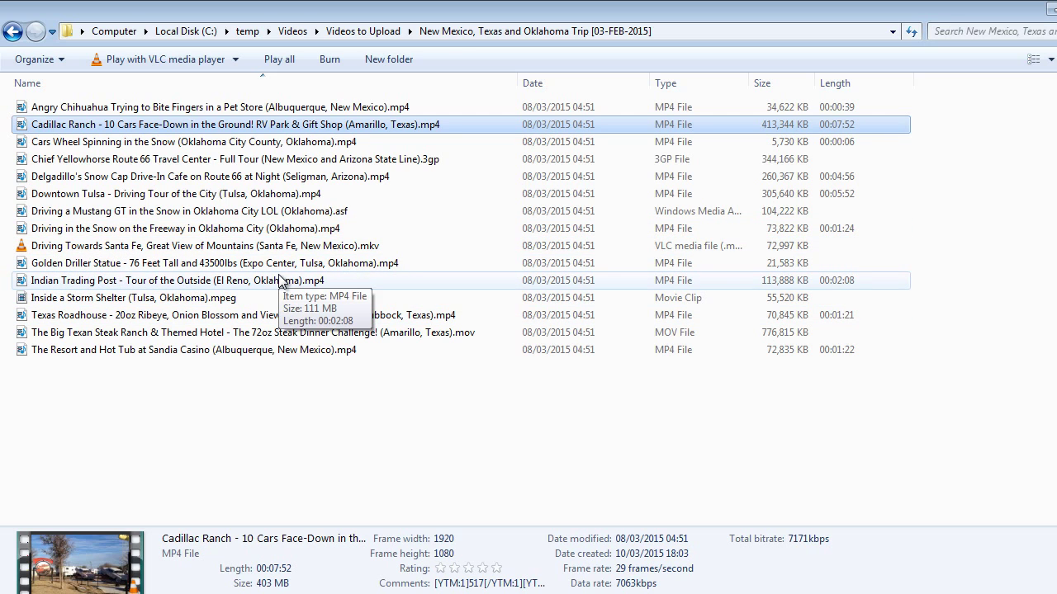
pyautogui.click(369, 247)
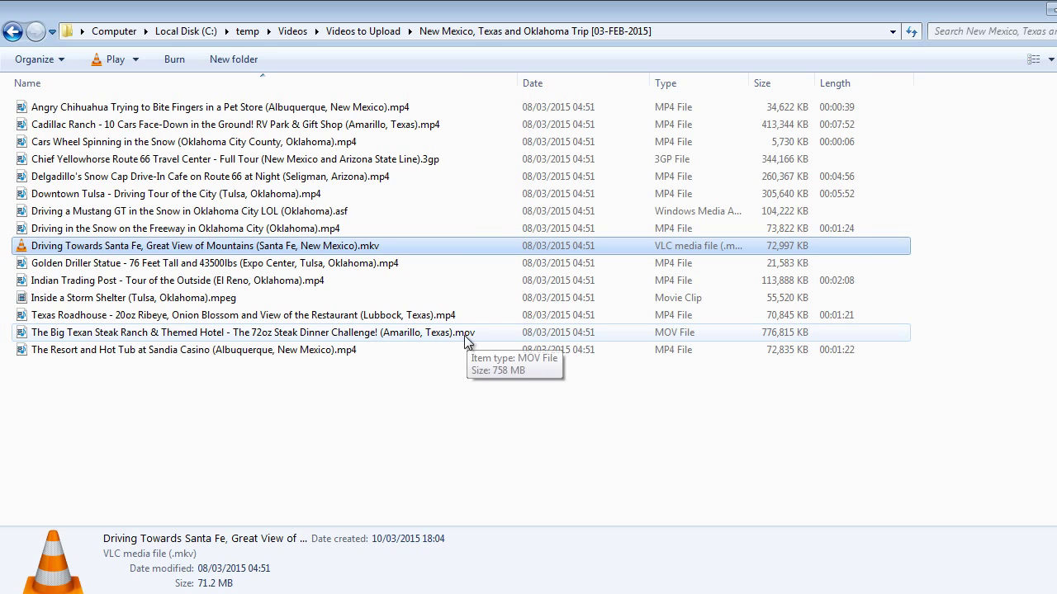
pyautogui.click(196, 212)
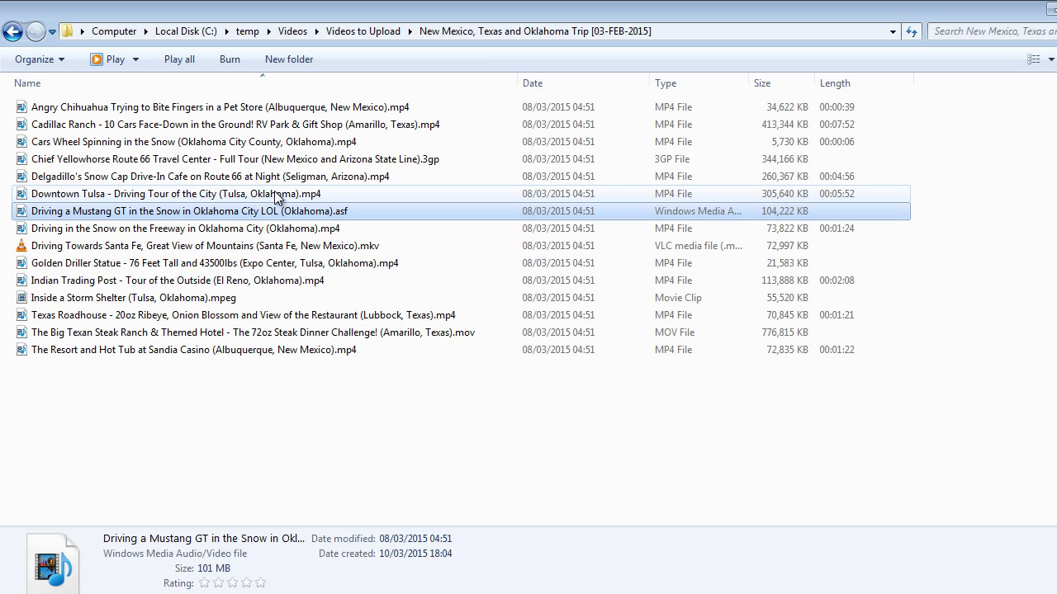
pyautogui.hotkey('ctrl', 'a')
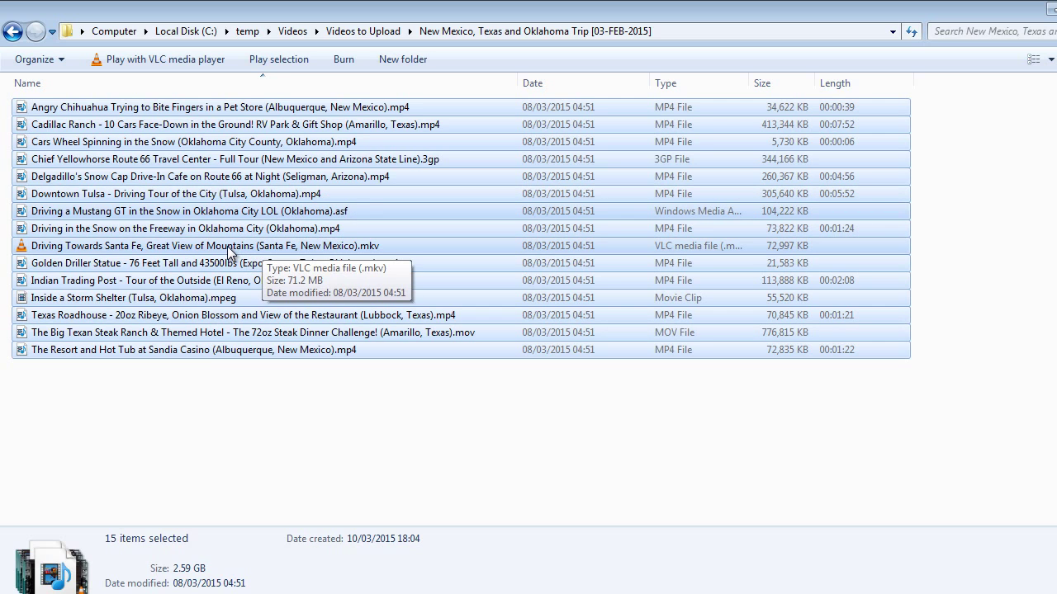
# Drop the 15 selected videos onto the uploader's editor and widen the video list to show full titles
pyautogui.moveTo(229, 248); pyautogui.dragTo(430, 205)
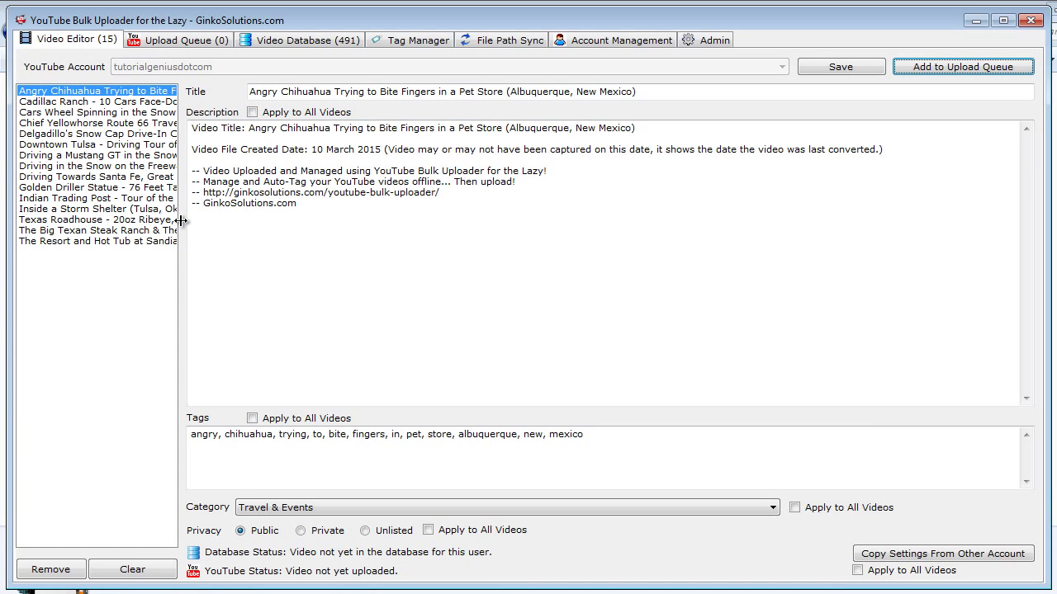
pyautogui.moveTo(180, 221); pyautogui.dragTo(287, 218)
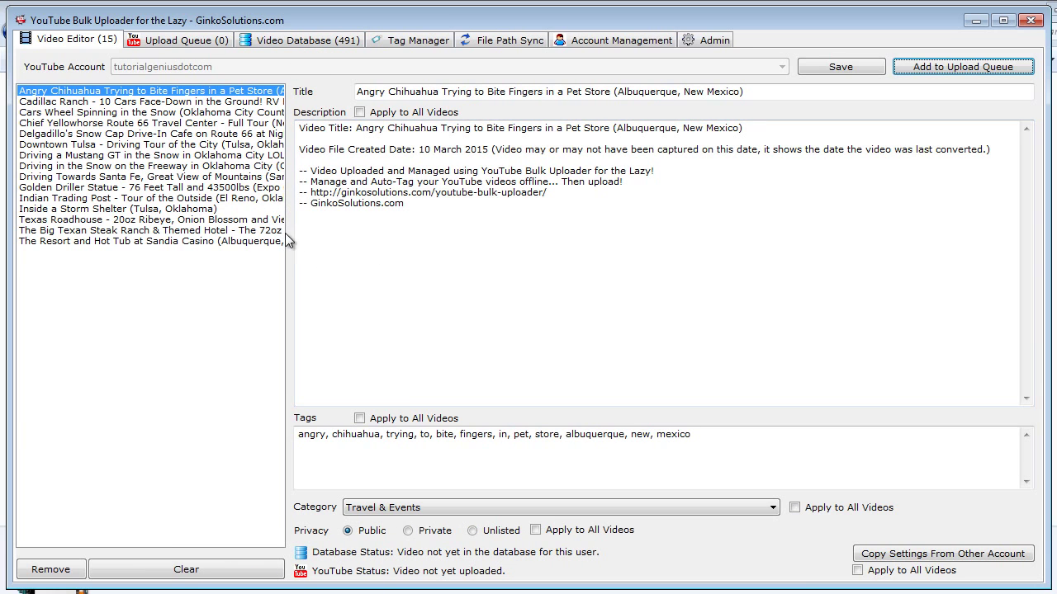
pyautogui.moveTo(288, 240); pyautogui.dragTo(235, 240)
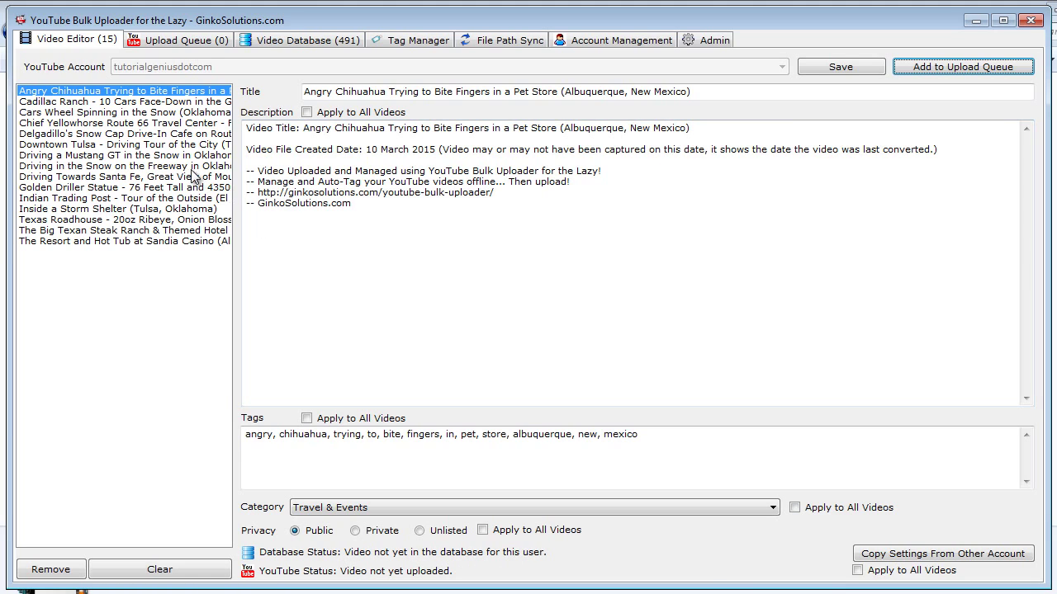
# Browse the videos from Cadillac Ranch to Inside a Storm Shelter, then return to Angry Chihuahua
pyautogui.click(166, 103)
pyautogui.click(168, 113)
pyautogui.click(174, 124)
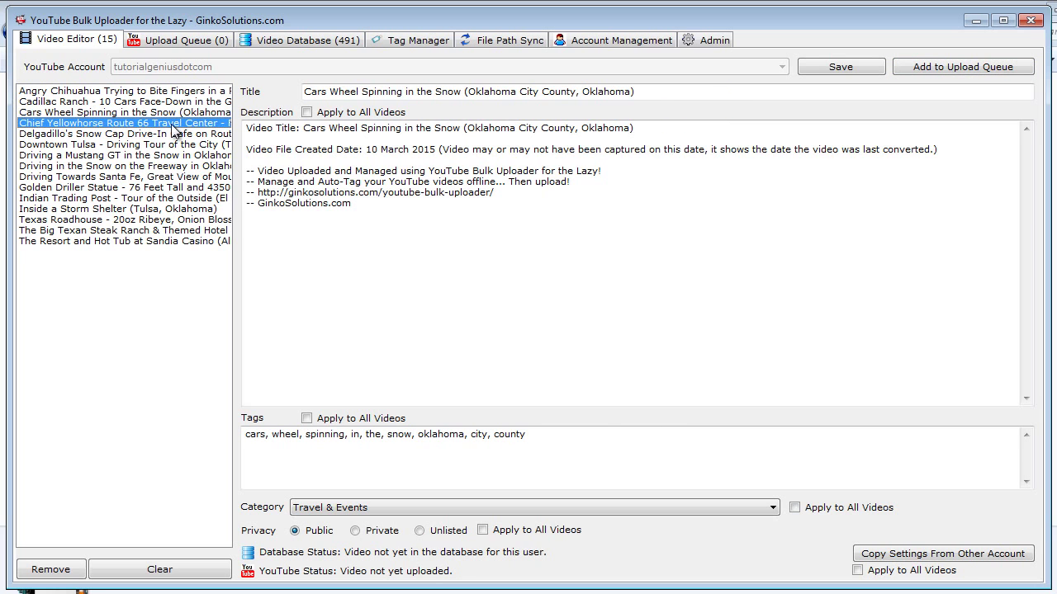
pyautogui.click(175, 134)
pyautogui.click(176, 144)
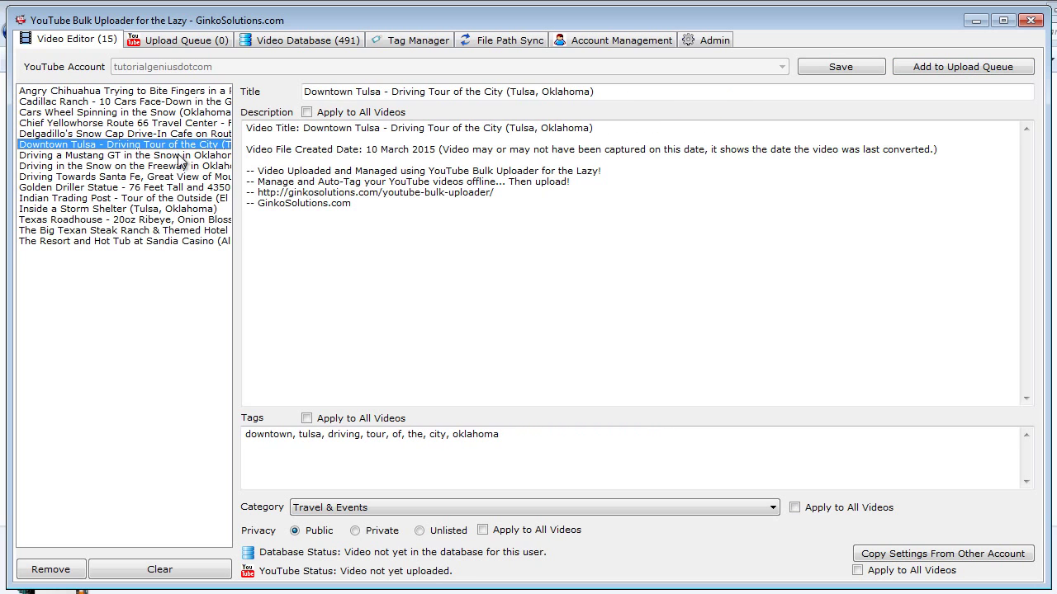
pyautogui.click(179, 155)
pyautogui.click(183, 177)
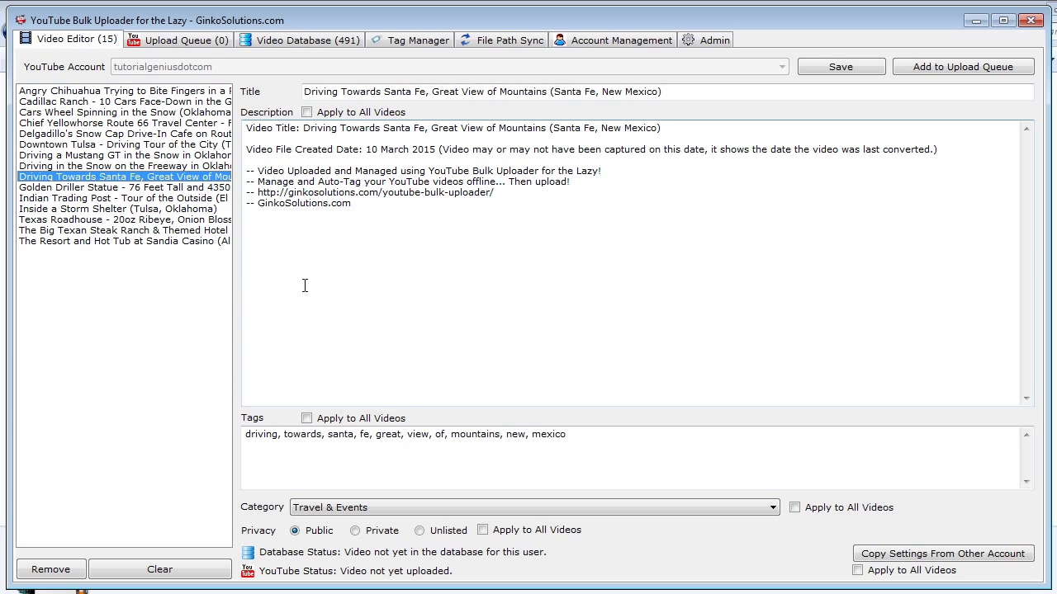
pyautogui.click(160, 212)
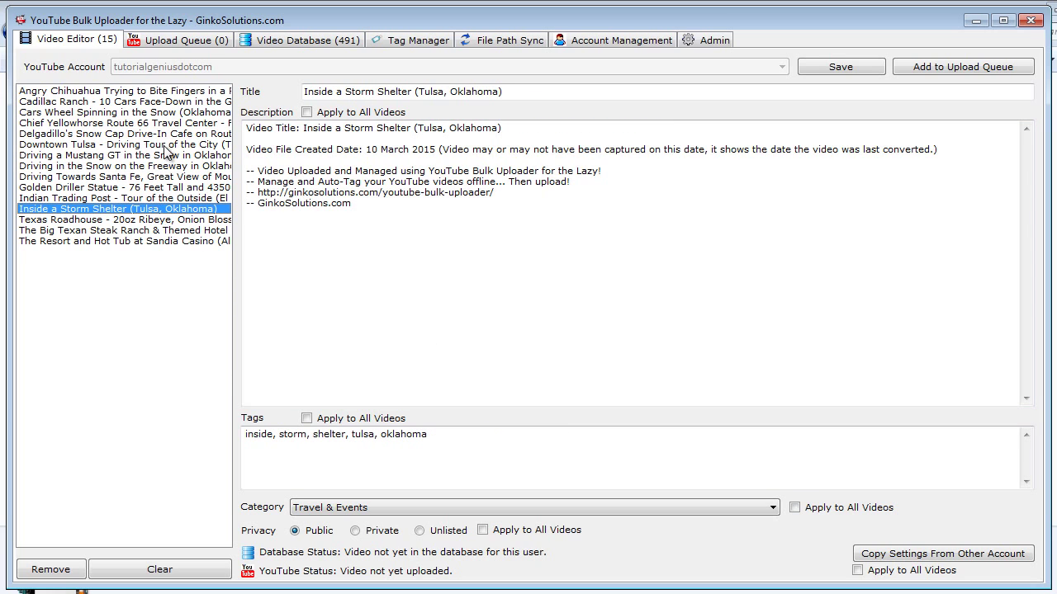
pyautogui.click(176, 91)
# Inspect the Angry Chihuahua video's tags, description dates and title text
pyautogui.moveTo(640, 435); pyautogui.dragTo(270, 438)
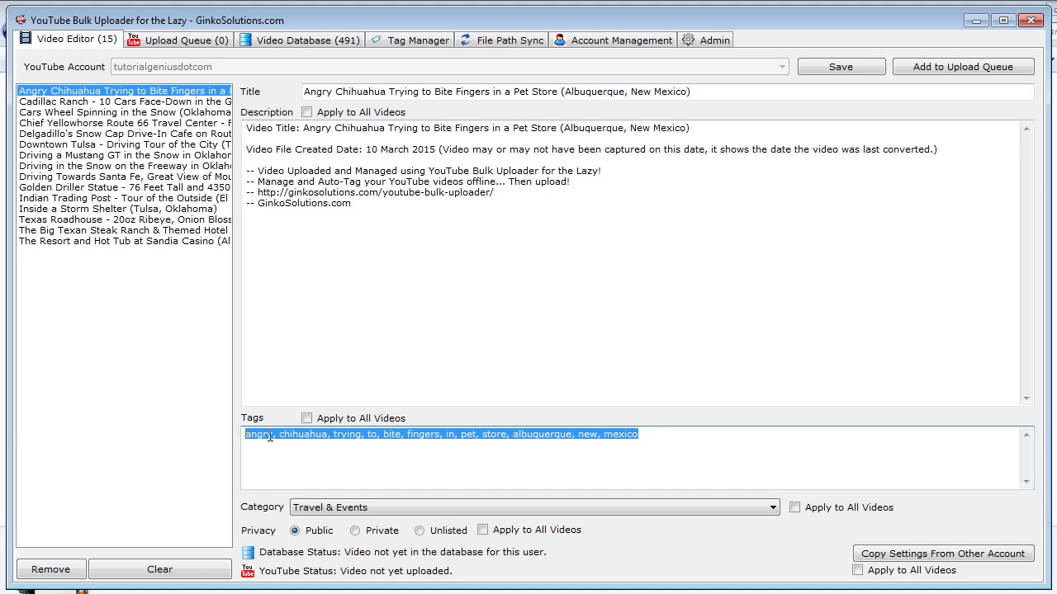
pyautogui.click(650, 437)
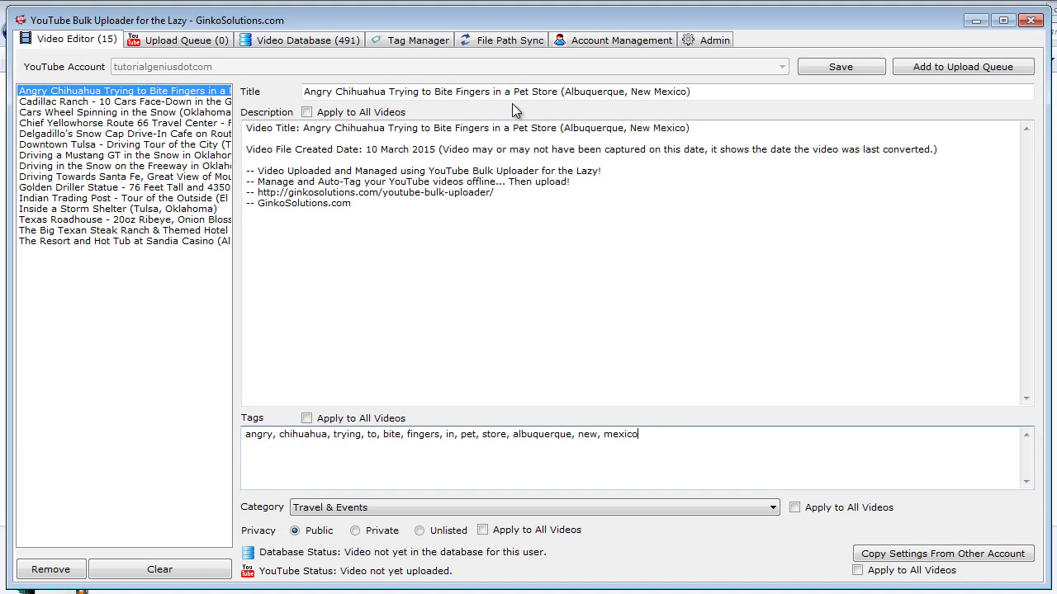
pyautogui.click(600, 448)
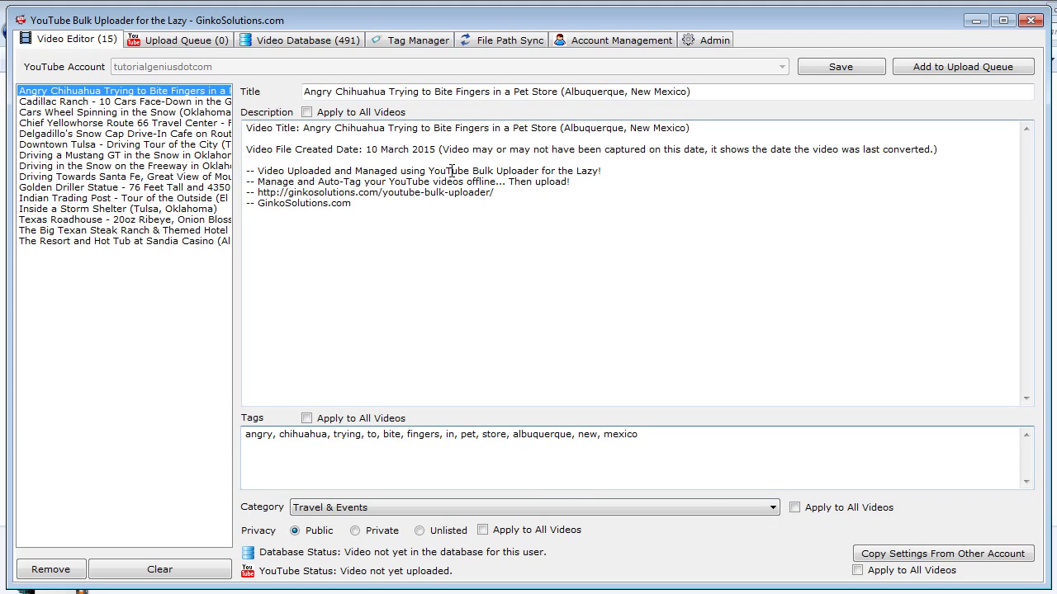
pyautogui.moveTo(378, 232); pyautogui.dragTo(266, 109)
pyautogui.click(434, 207)
pyautogui.moveTo(435, 149); pyautogui.dragTo(367, 147)
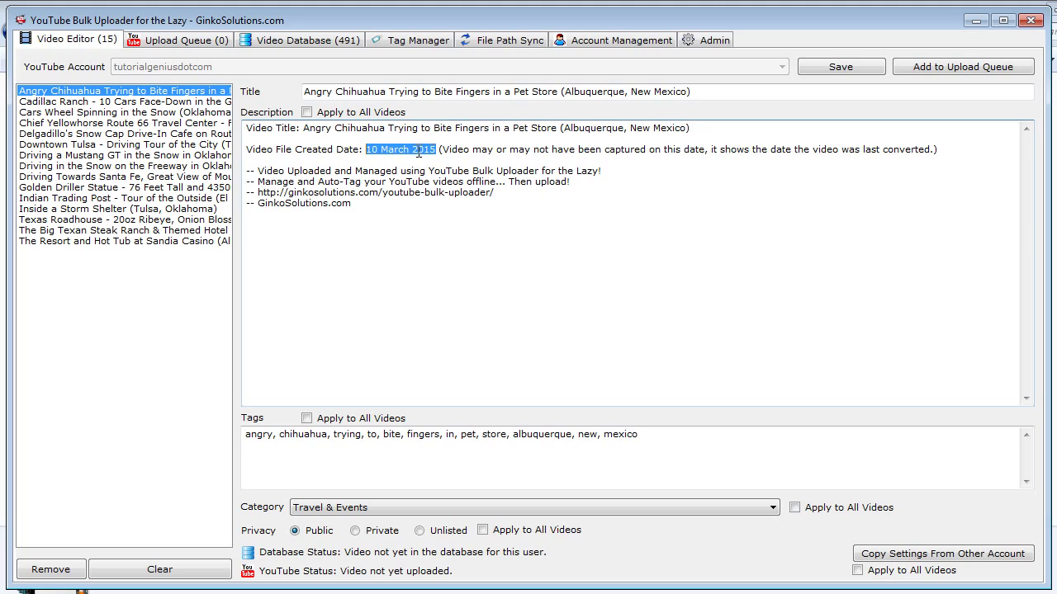
pyautogui.moveTo(438, 152); pyautogui.dragTo(953, 145)
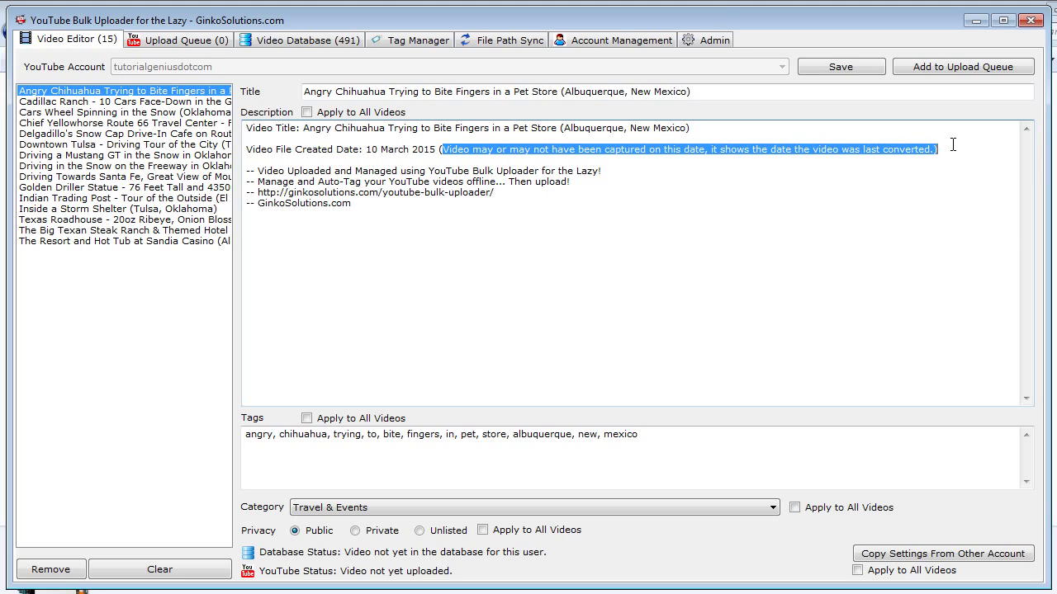
pyautogui.click(369, 205)
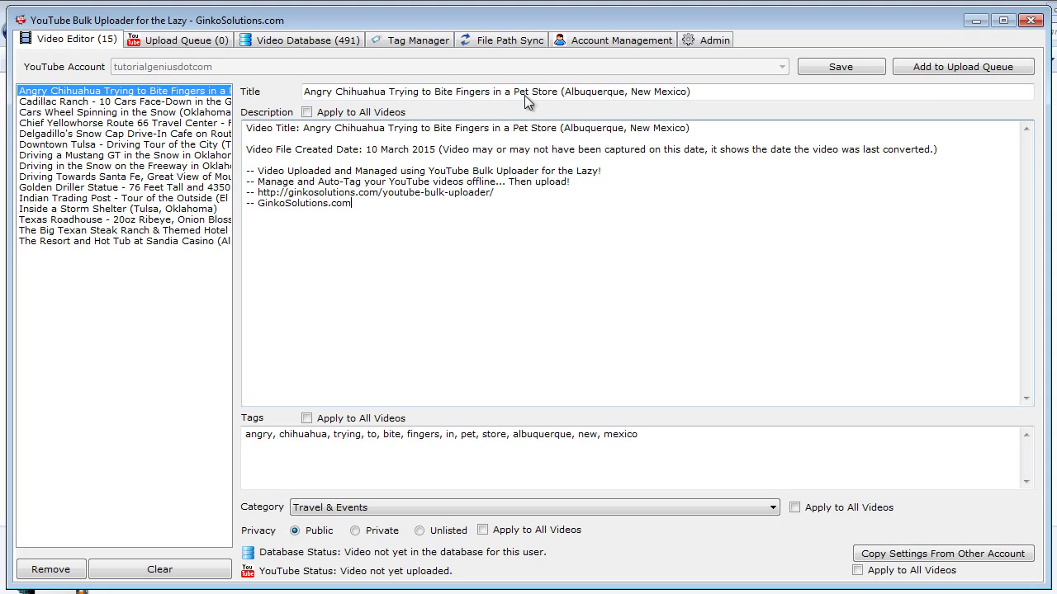
pyautogui.moveTo(738, 96); pyautogui.dragTo(542, 94)
# Set the Angry Chihuahua video back to Public and keep Travel & Events as its category
pyautogui.click(355, 532)
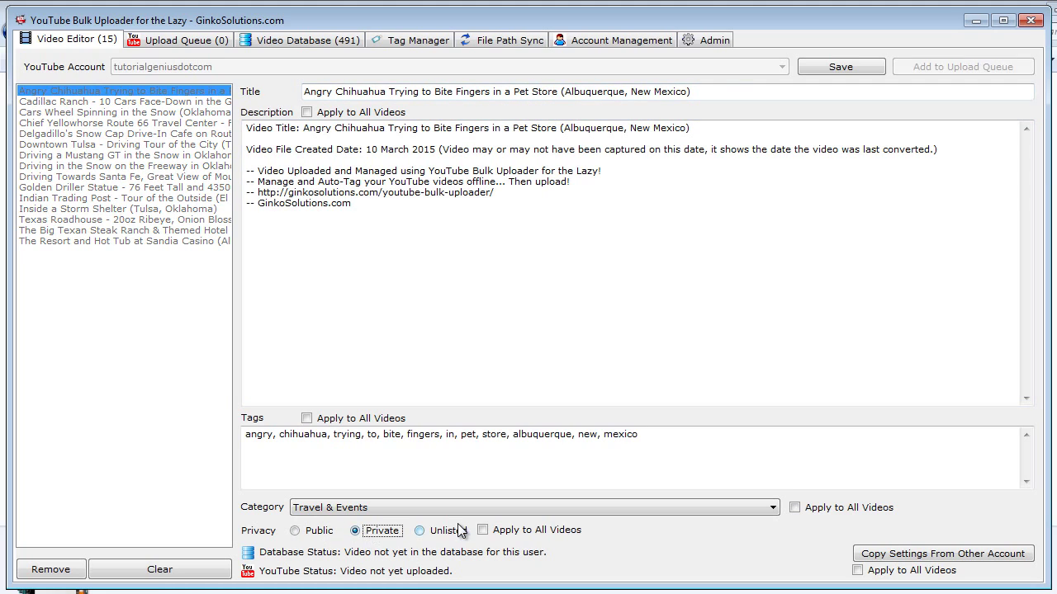
pyautogui.click(455, 530)
pyautogui.click(302, 533)
pyautogui.click(374, 508)
pyautogui.click(265, 484)
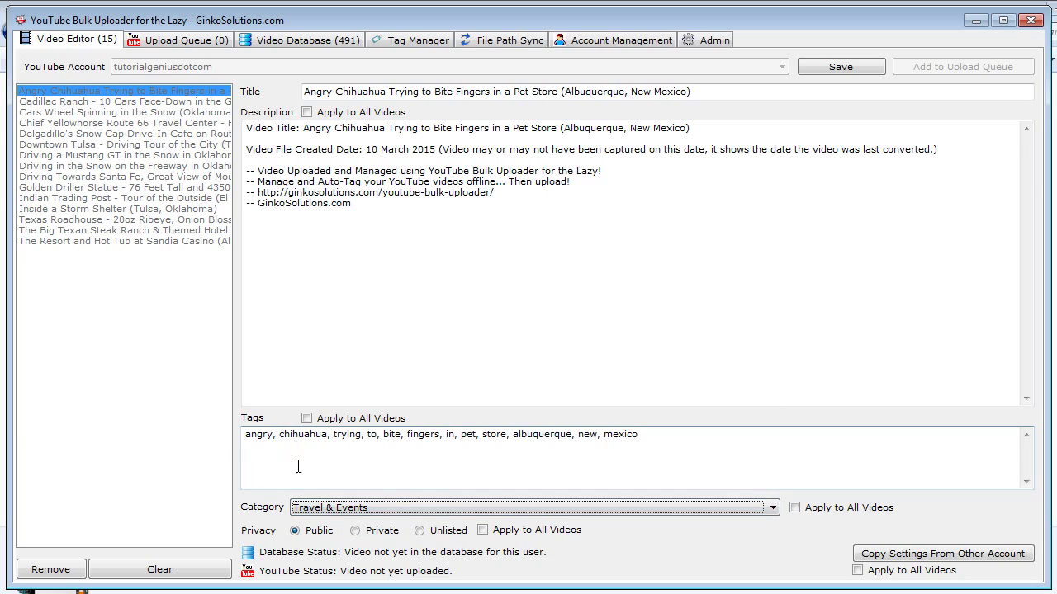
pyautogui.click(378, 511)
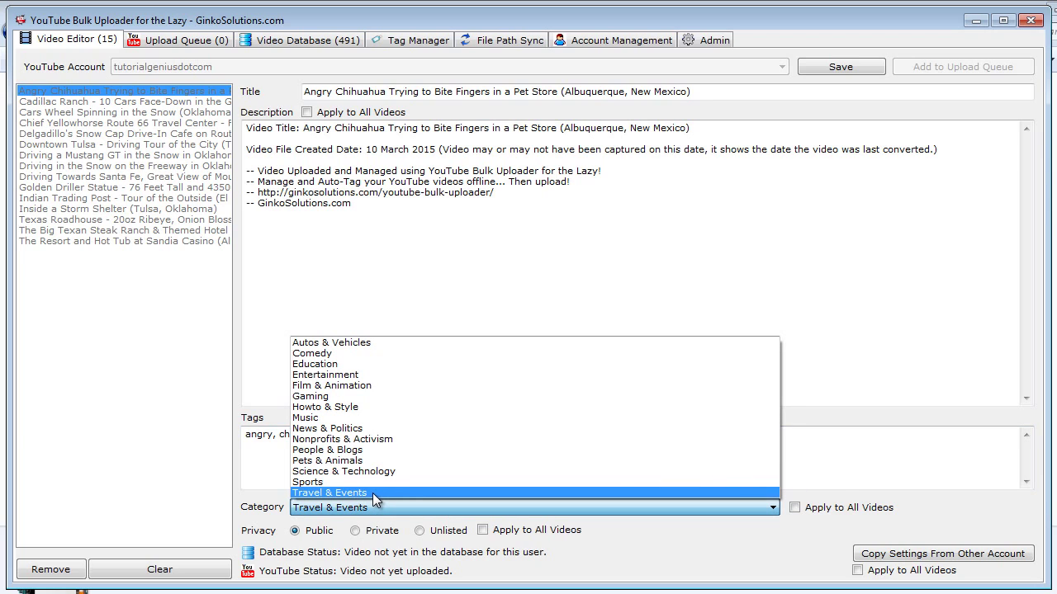
pyautogui.click(372, 494)
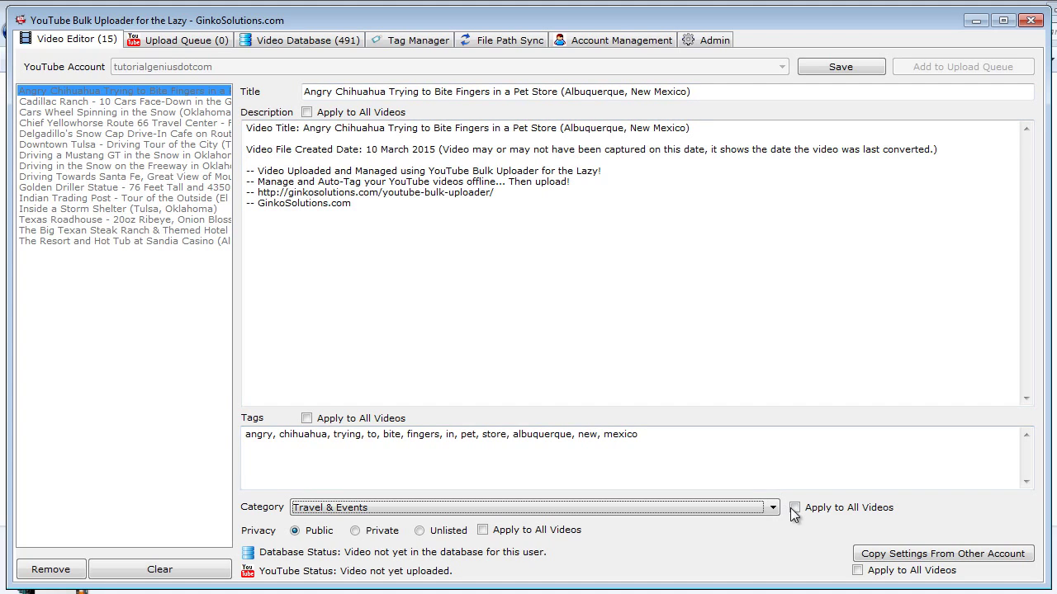
# Apply the Travel & Events category to all videos and save the settings
pyautogui.click(693, 460)
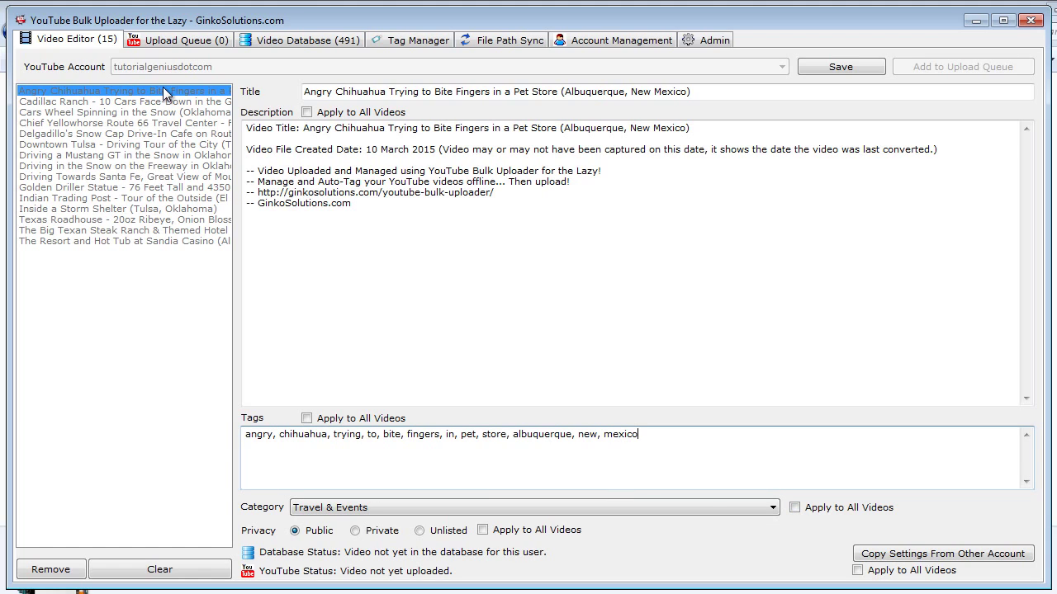
pyautogui.click(794, 508)
pyautogui.click(746, 508)
pyautogui.click(727, 500)
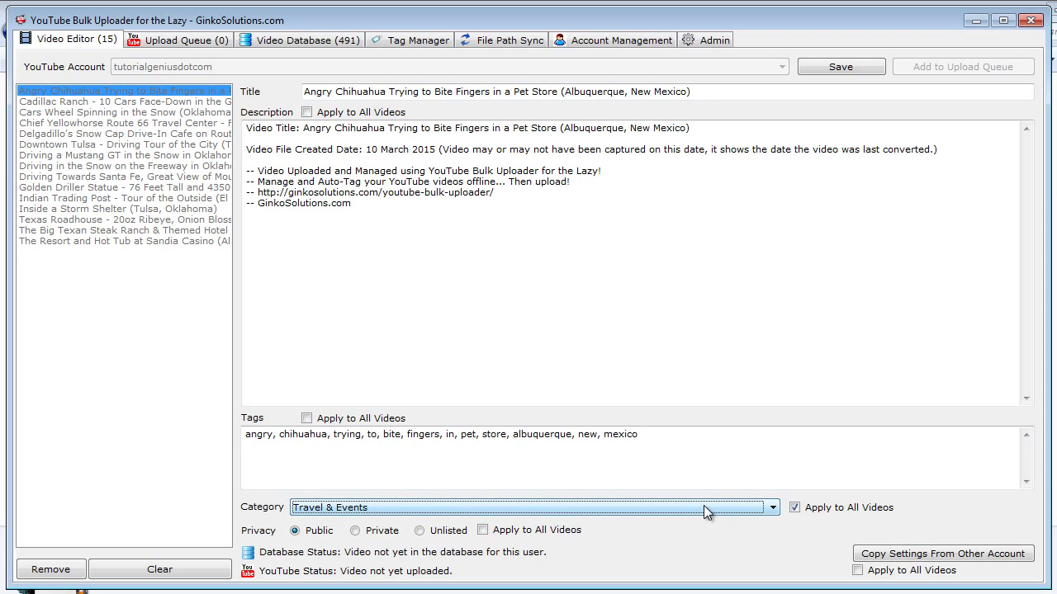
pyautogui.click(837, 66)
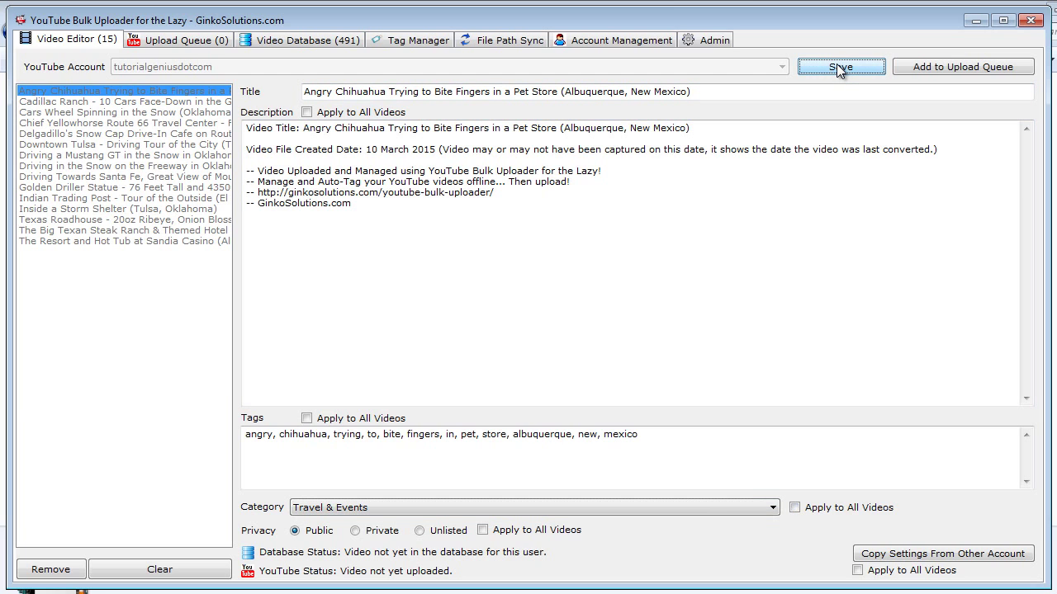
# View Downtown Tulsa and Texas Roadhouse, apply the privacy setting to all videos, and select the description
pyautogui.click(216, 146)
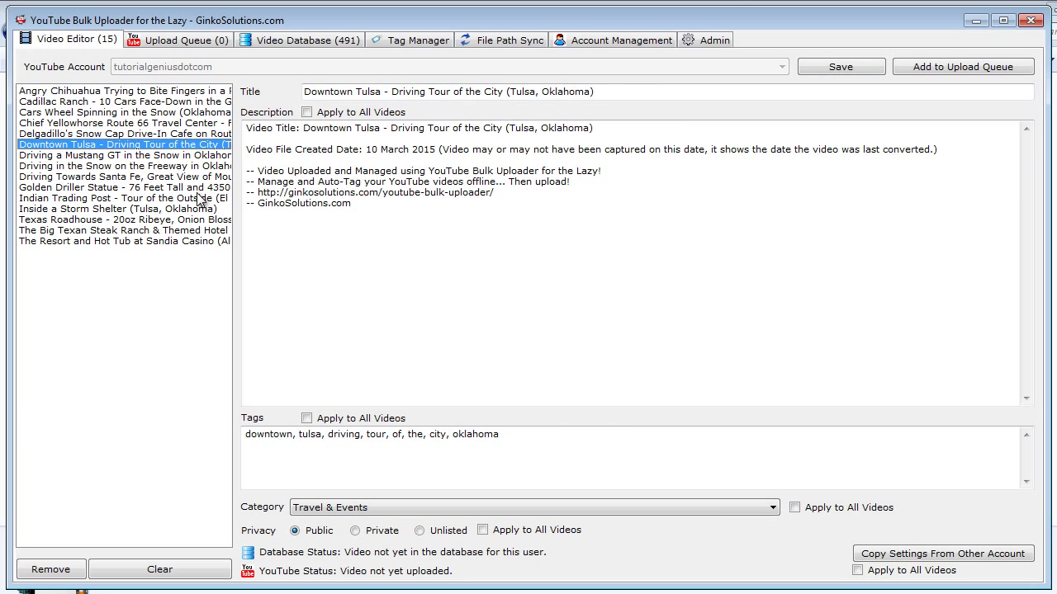
pyautogui.moveTo(201, 199); pyautogui.dragTo(204, 220)
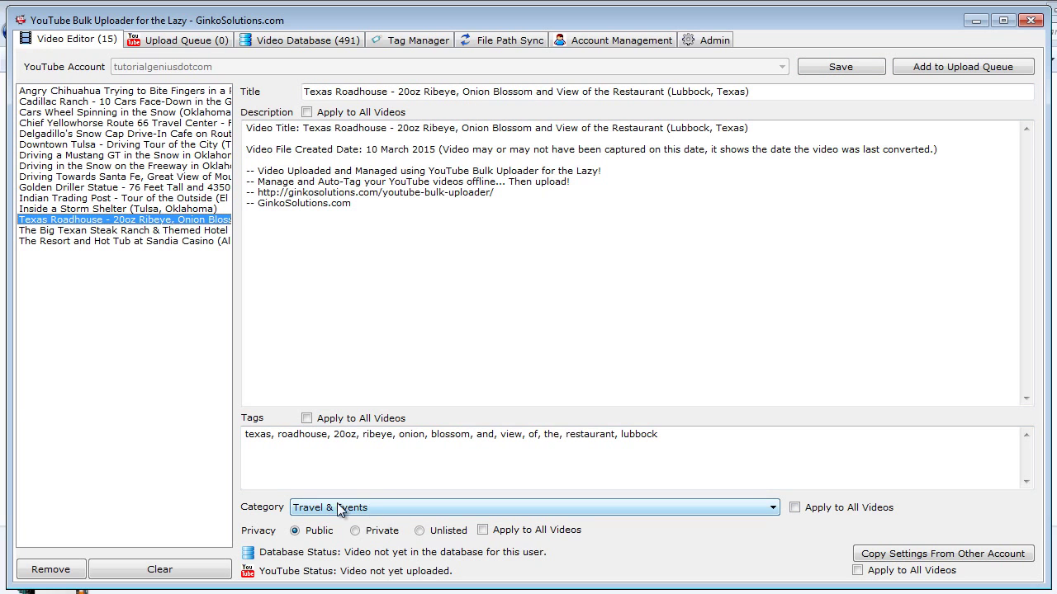
pyautogui.click(378, 421)
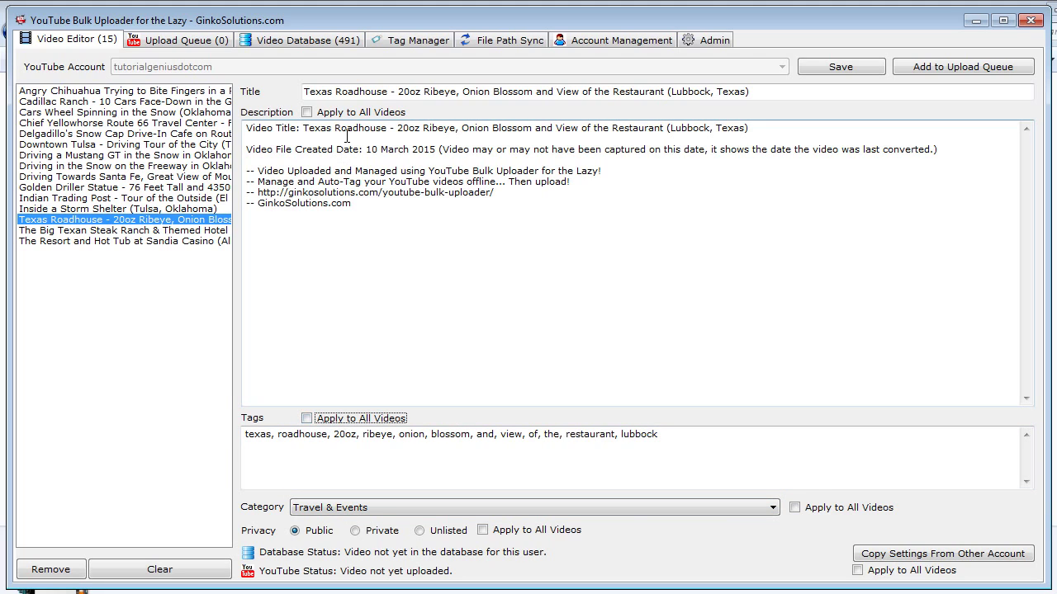
pyautogui.click(329, 113)
pyautogui.click(329, 114)
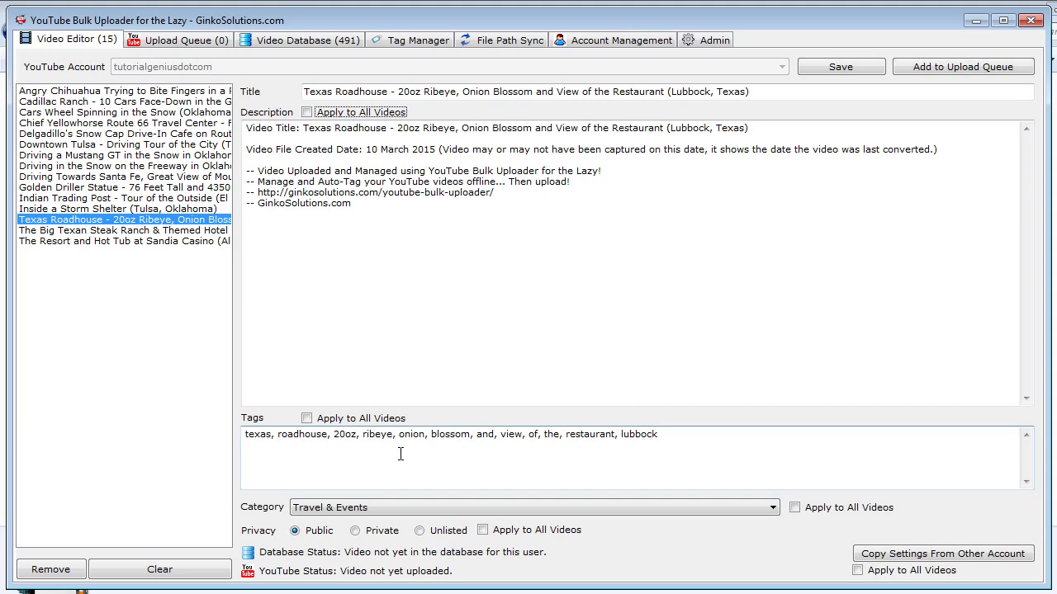
pyautogui.click(510, 535)
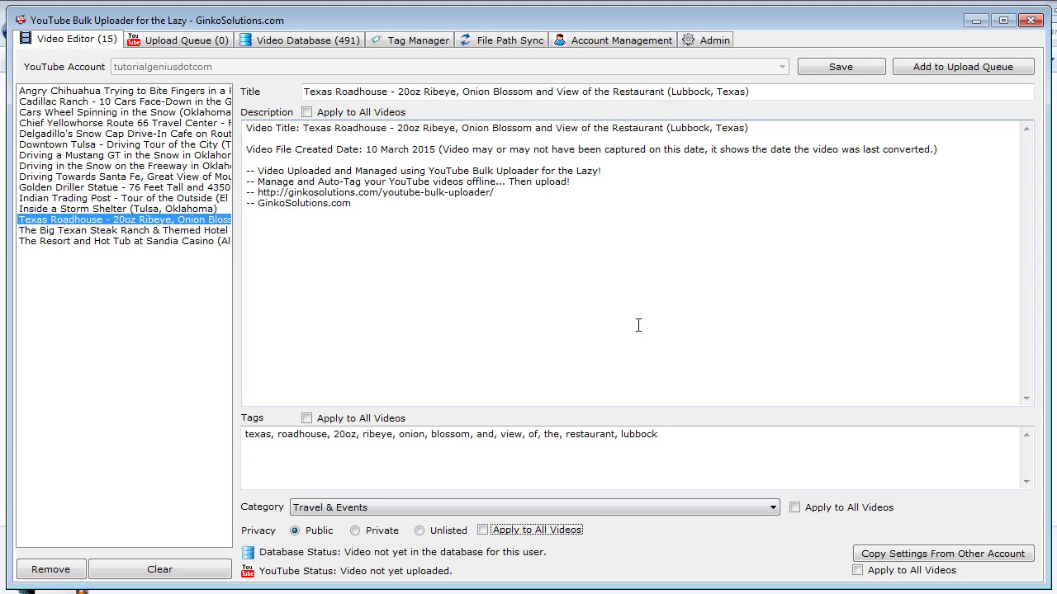
pyautogui.click(488, 248)
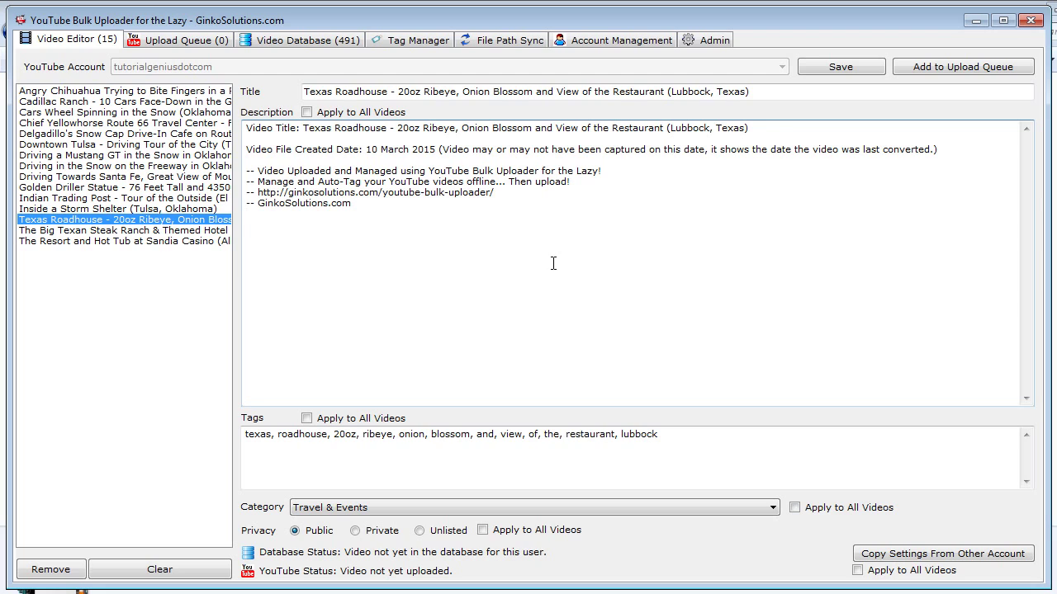
pyautogui.hotkey('ctrl', 'a')
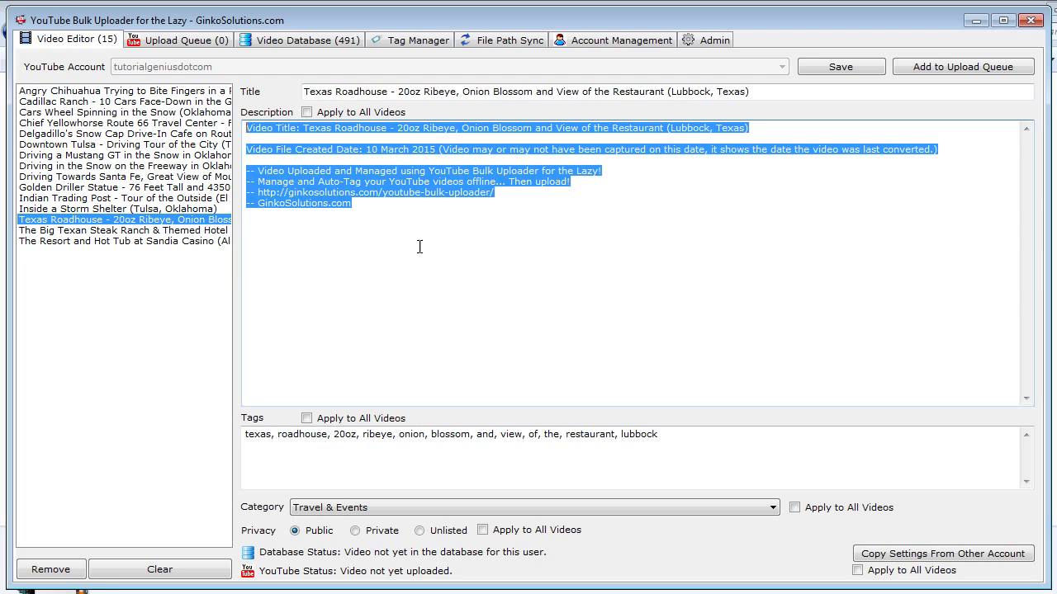
# Click through several videos to bring up the Driving a Mustang GT in the Snow details
pyautogui.click(70, 133)
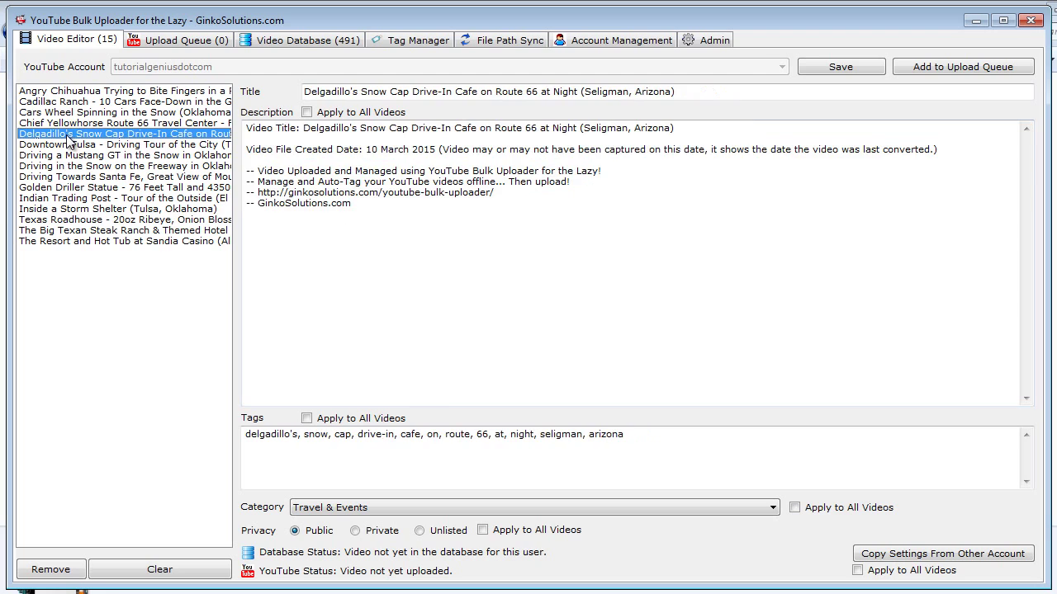
pyautogui.click(76, 177)
pyautogui.click(80, 220)
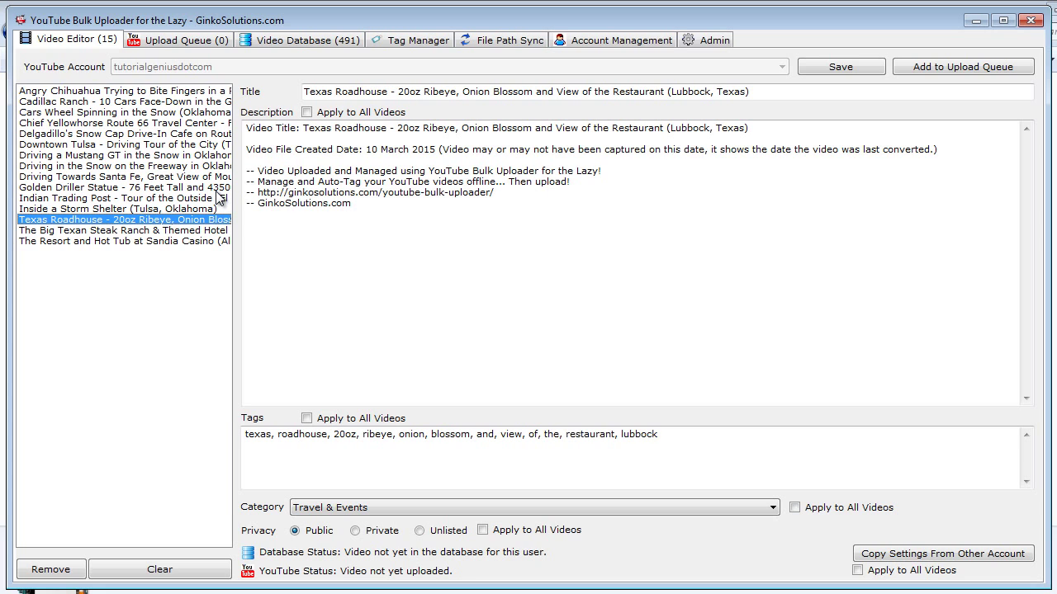
pyautogui.click(116, 92)
pyautogui.click(116, 145)
pyautogui.click(128, 198)
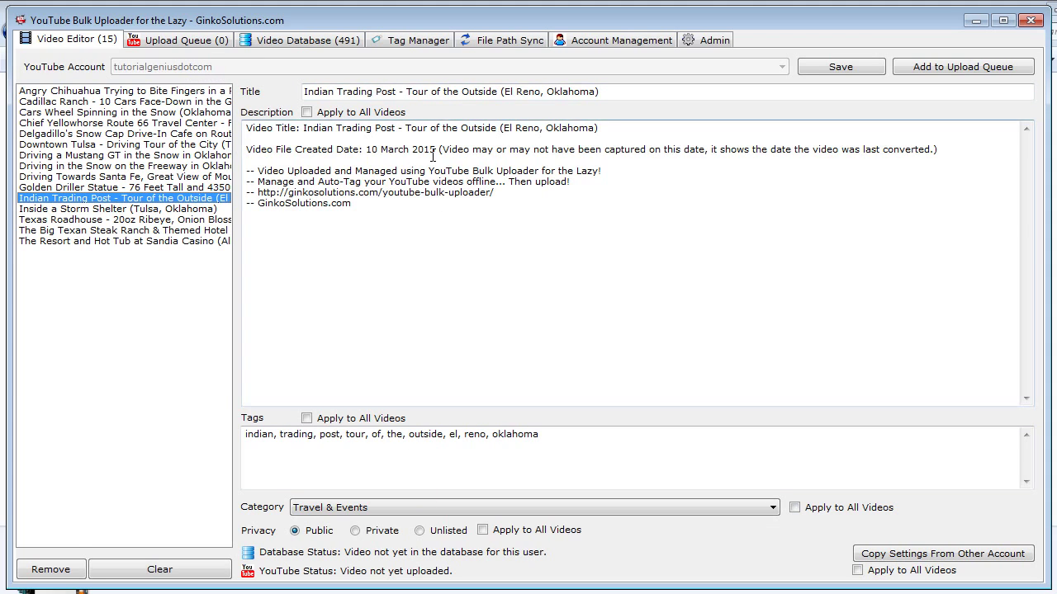
pyautogui.click(154, 178)
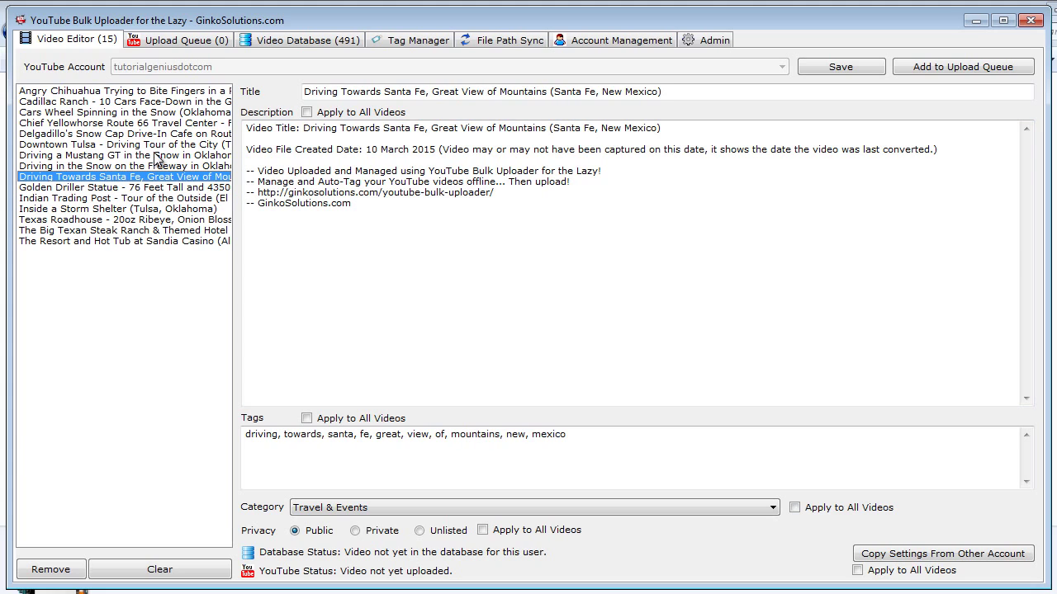
pyautogui.click(154, 155)
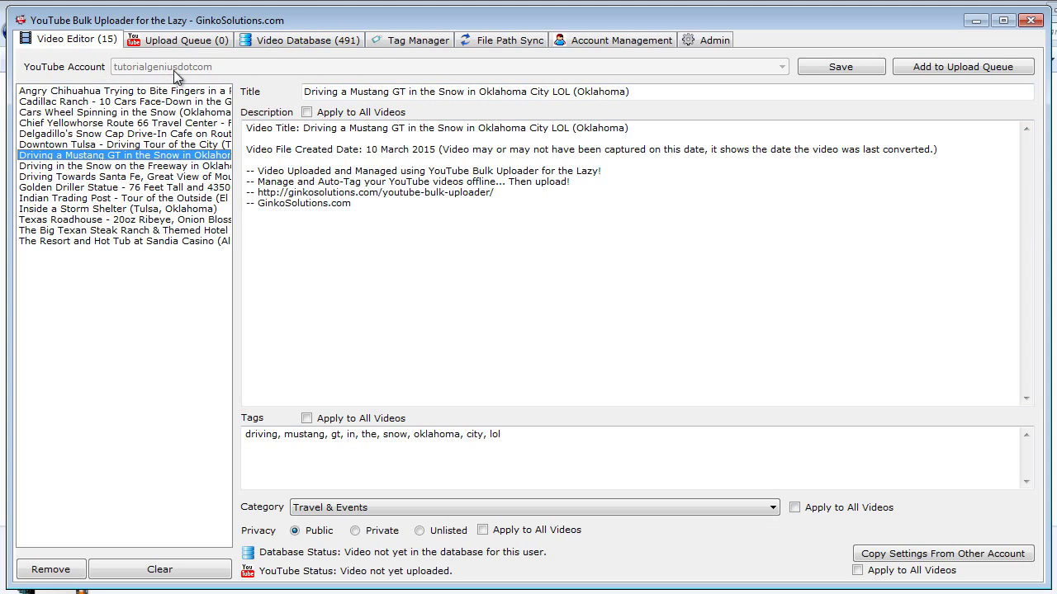
# Toggle the Copy Settings Apply to All Videos box on and back off
pyautogui.click(857, 570)
pyautogui.click(858, 570)
pyautogui.click(420, 250)
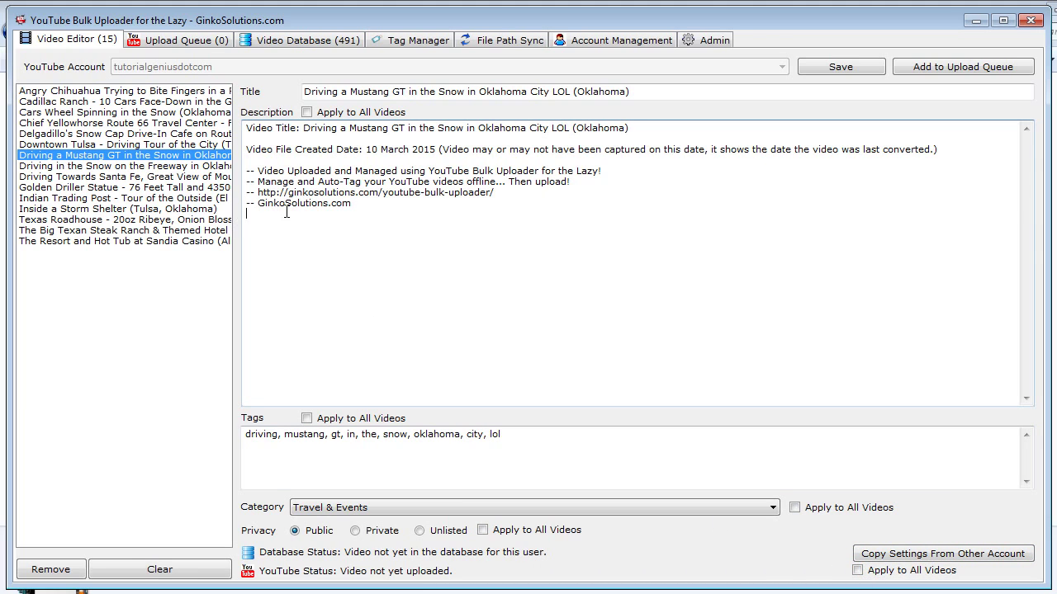
# Review Indian Trading Post, Downtown Tulsa, Angry Chihuahua, Cadillac Ranch and Chief Yellowhorse, then open Tag Manager
pyautogui.click(175, 199)
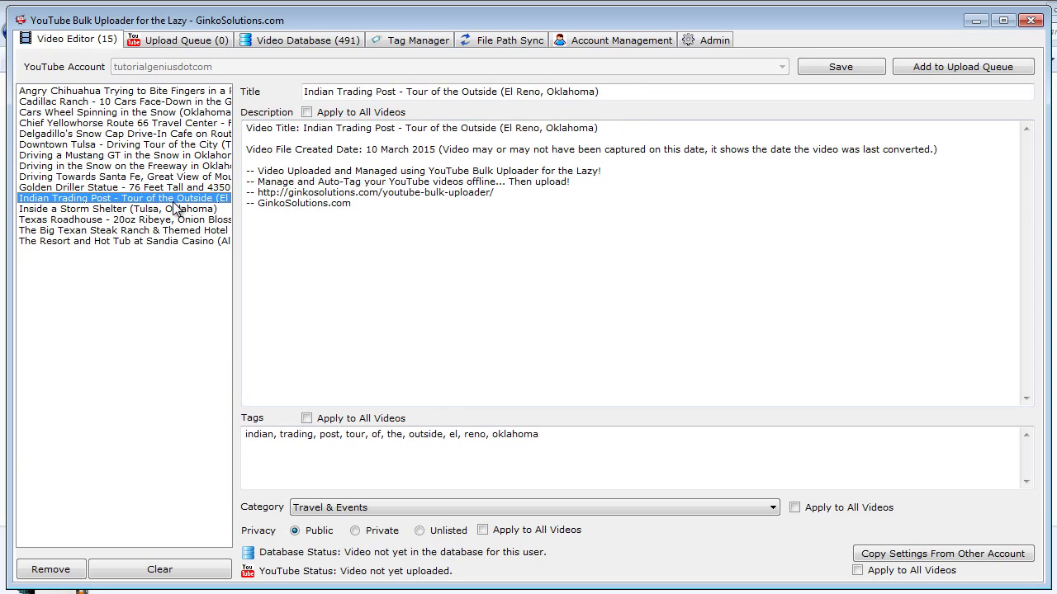
pyautogui.click(169, 145)
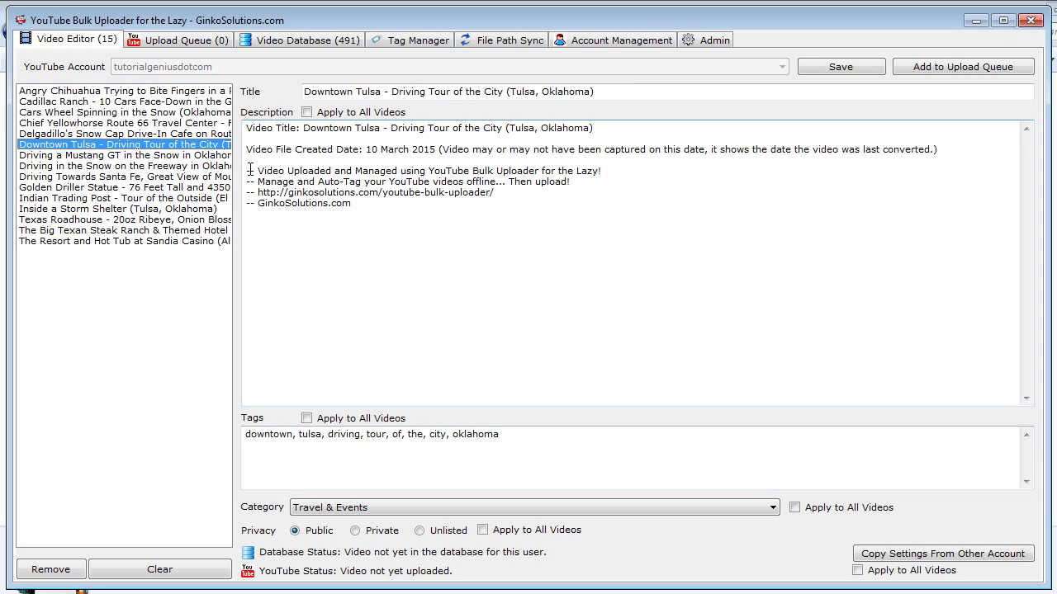
pyautogui.click(182, 94)
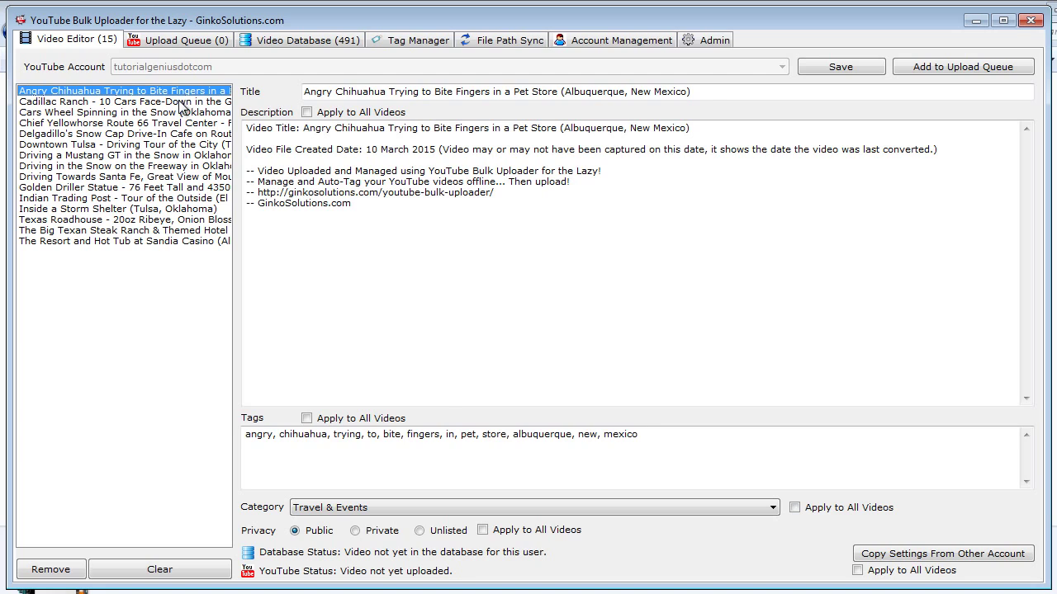
pyautogui.click(183, 102)
pyautogui.click(184, 123)
pyautogui.click(187, 146)
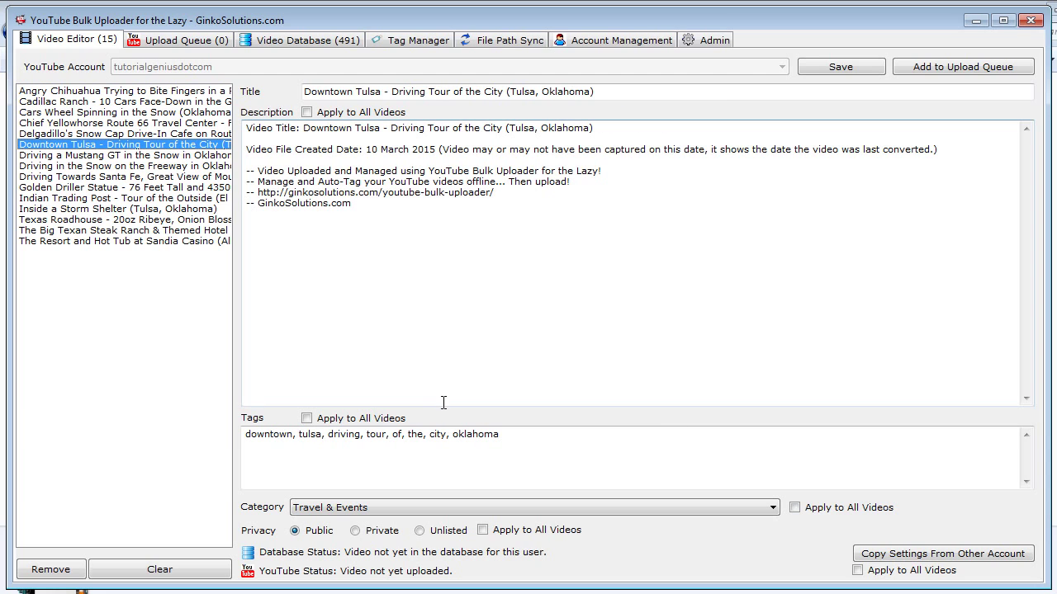
pyautogui.click(540, 453)
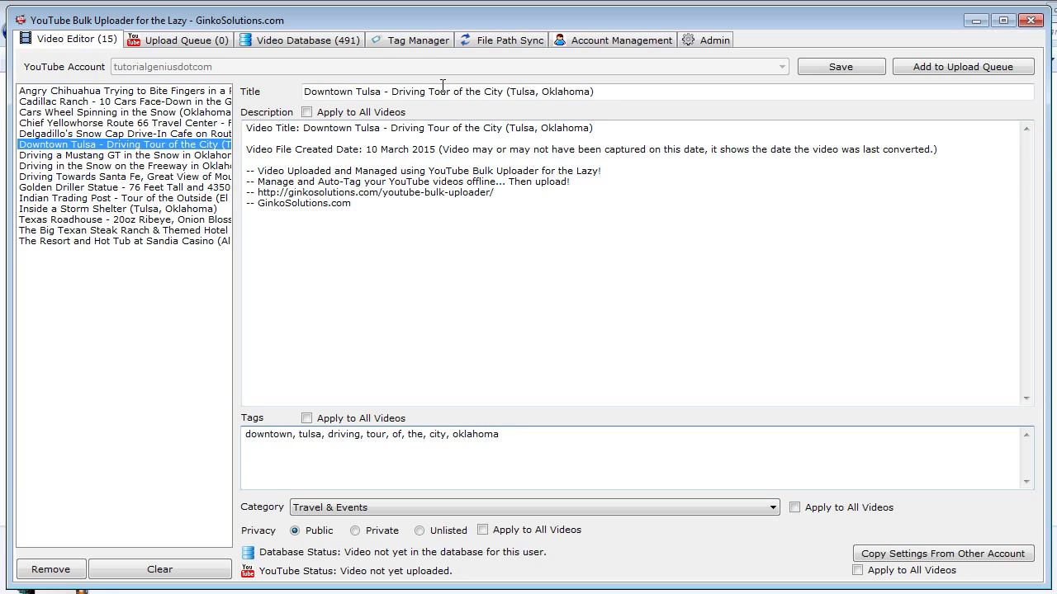
pyautogui.click(406, 45)
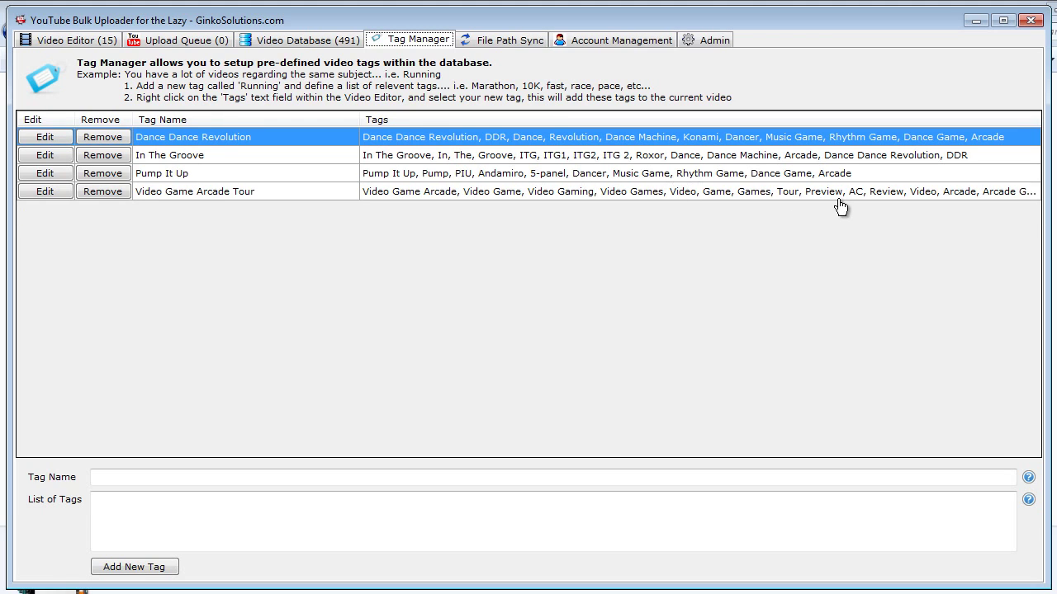
# Add a 'border collie' tag set with border, collie, dog, doggie, clever, smart and tricks
pyautogui.click(139, 476)
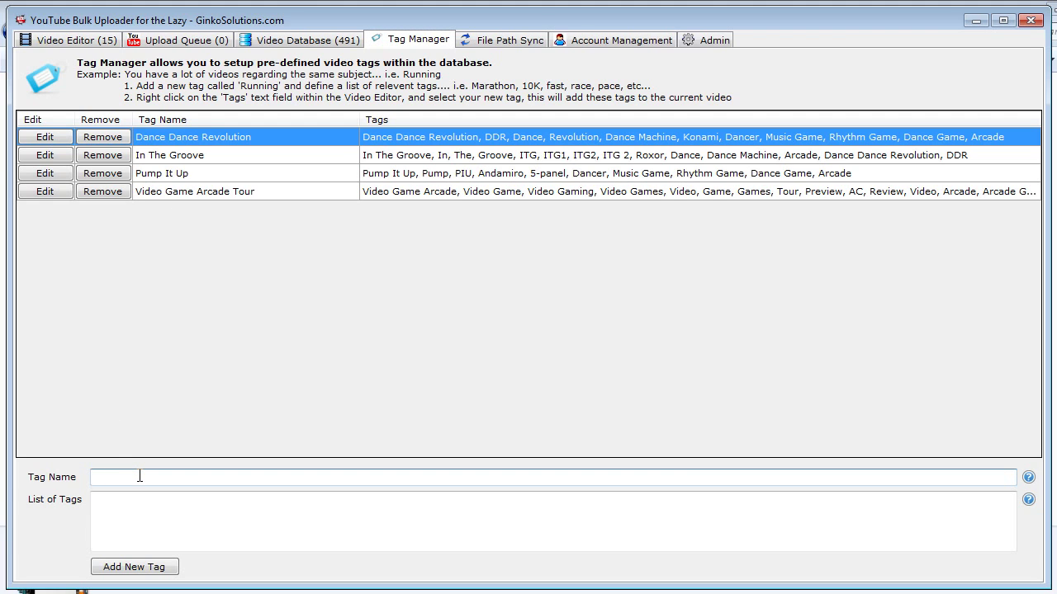
pyautogui.write('Dogs')
pyautogui.click(176, 506)
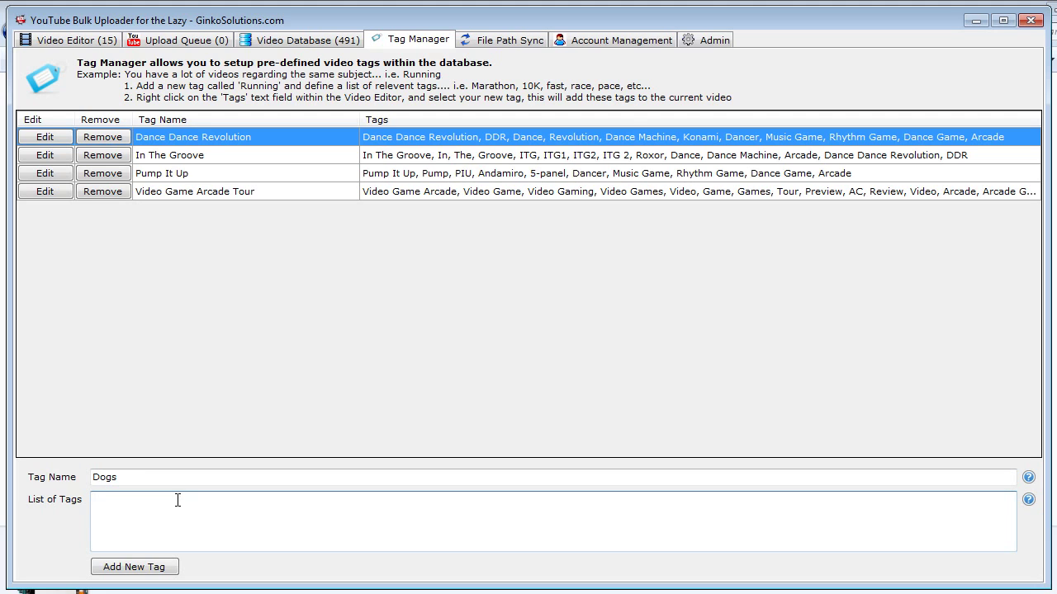
pyautogui.moveTo(132, 476); pyautogui.dragTo(87, 473)
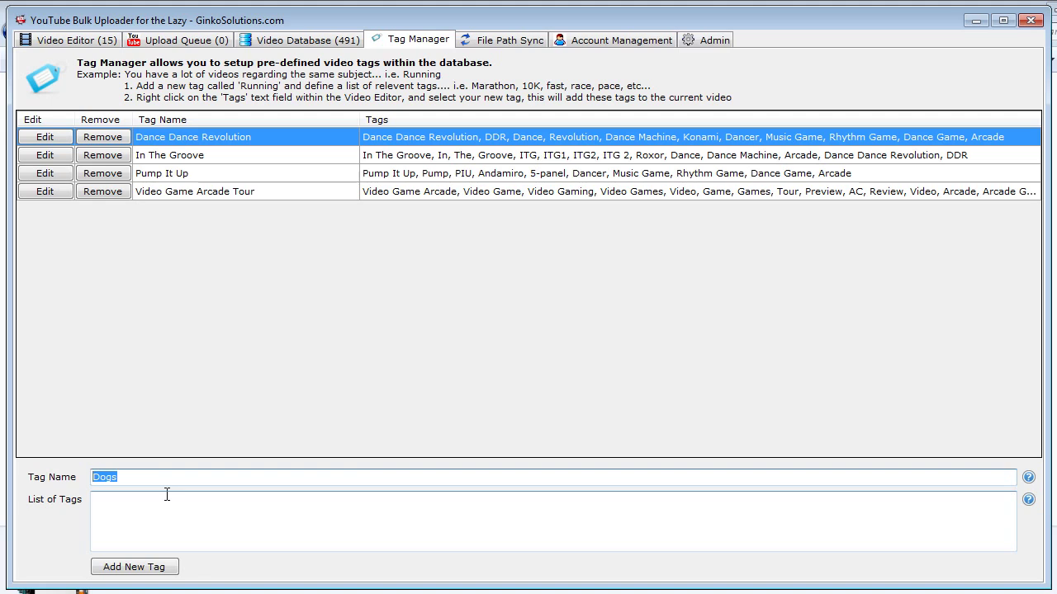
pyautogui.write('border collie')
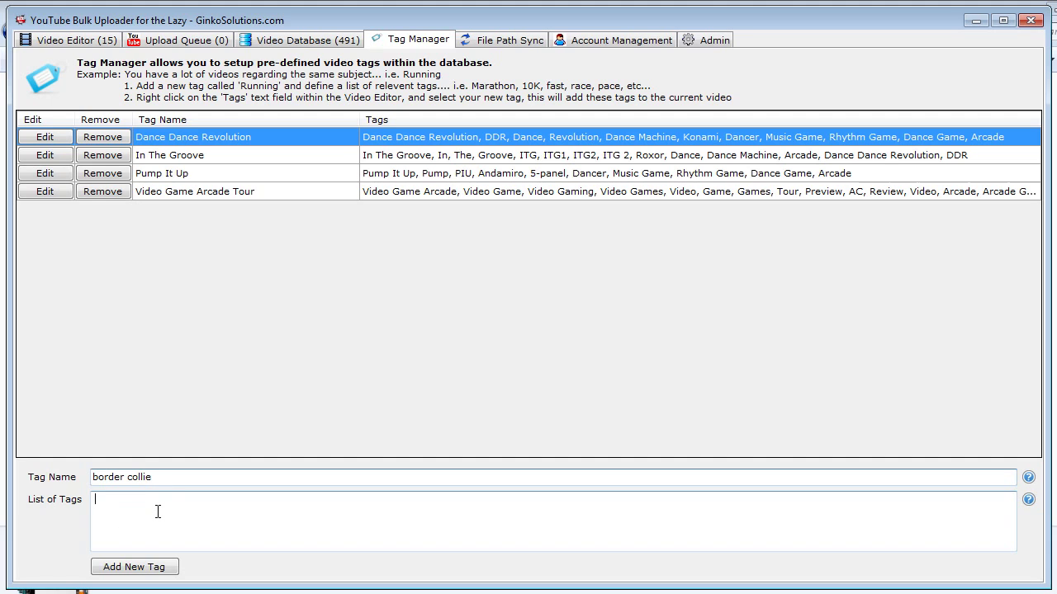
pyautogui.click(158, 512)
pyautogui.write('border coll')
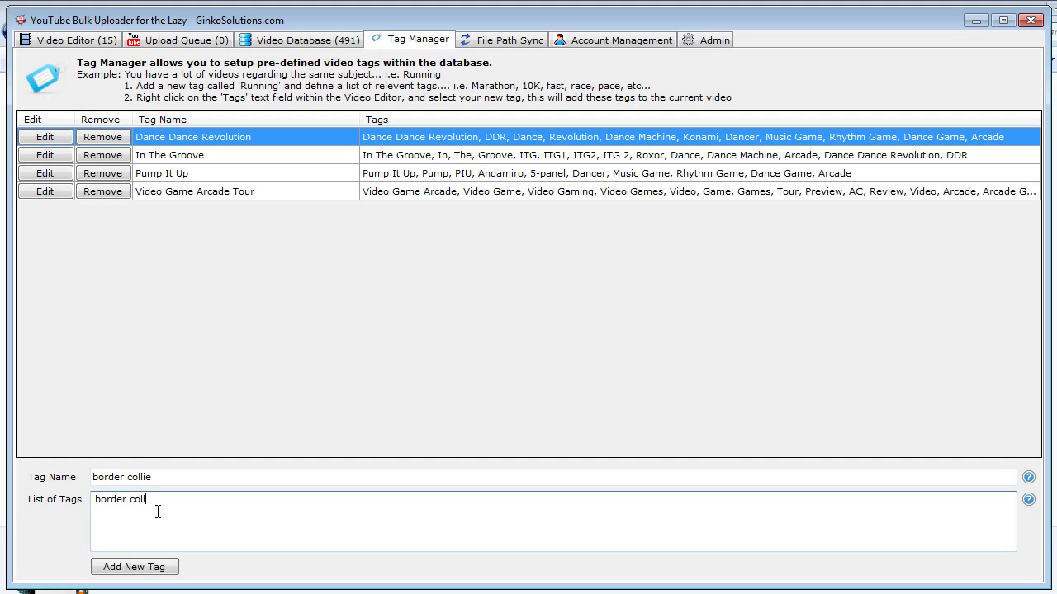
pyautogui.write('ie, border, collie, dog, doggie, clever')
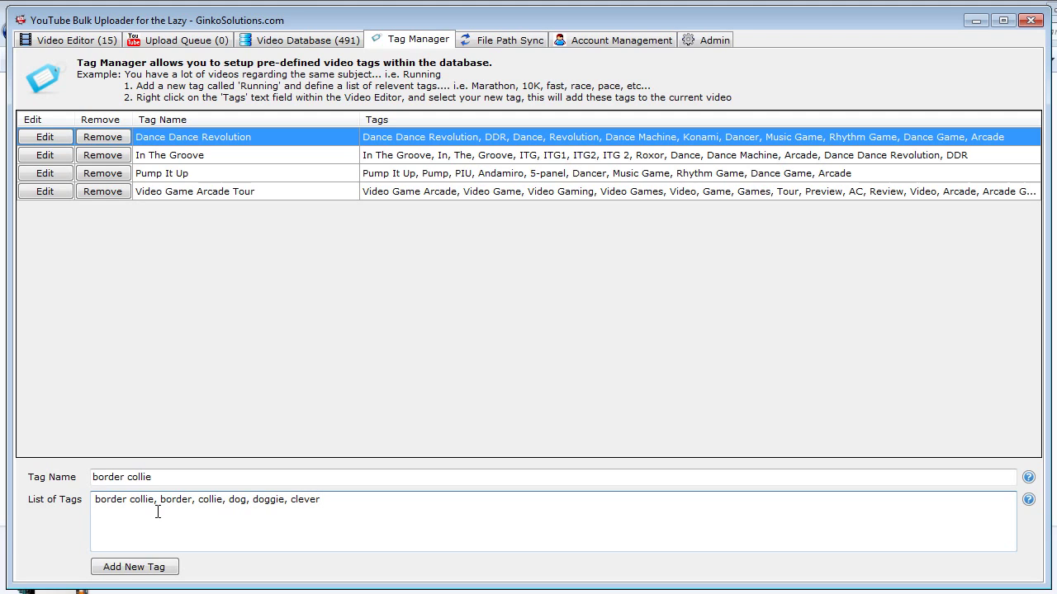
pyautogui.write(', smart, dog,')
pyautogui.write('icks')
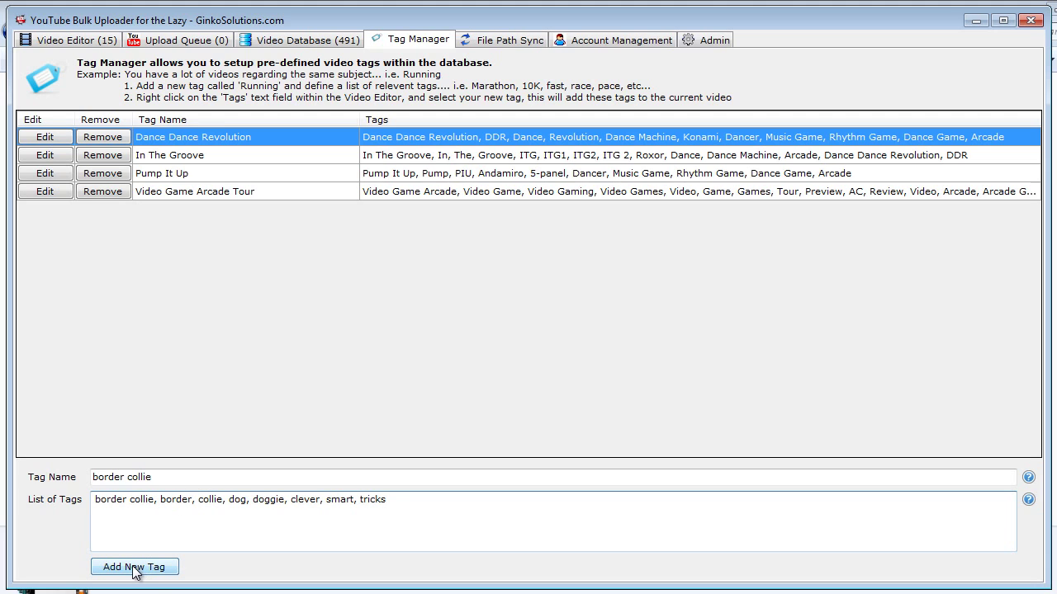
pyautogui.click(133, 568)
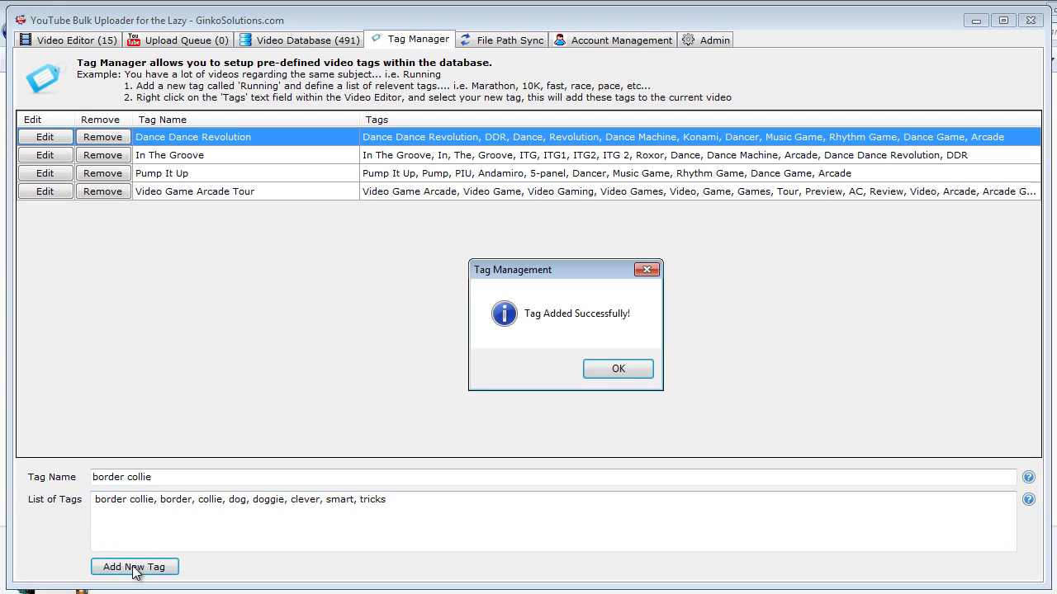
pyautogui.click(612, 369)
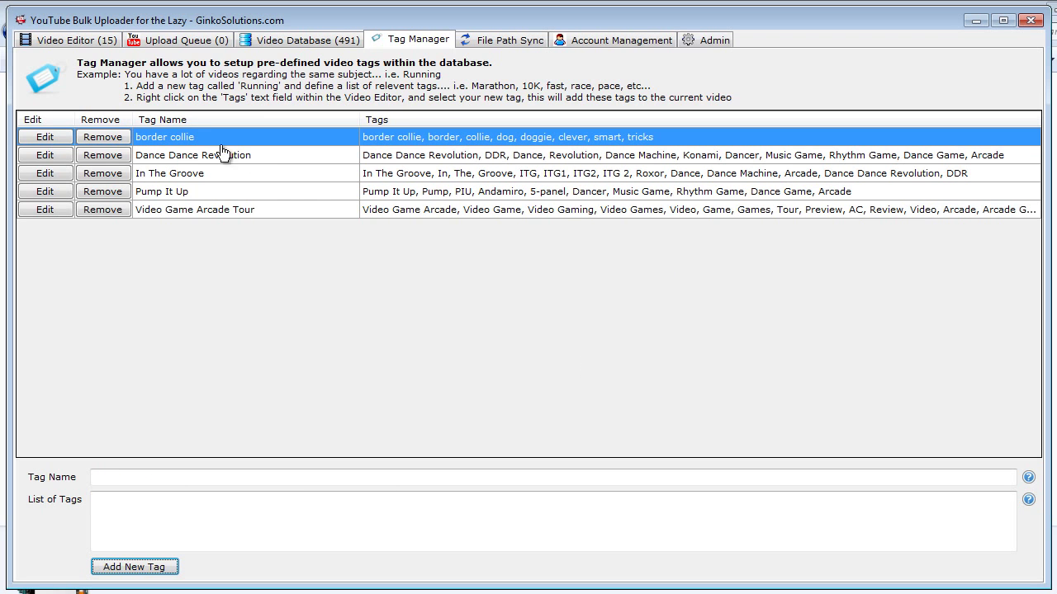
pyautogui.click(81, 42)
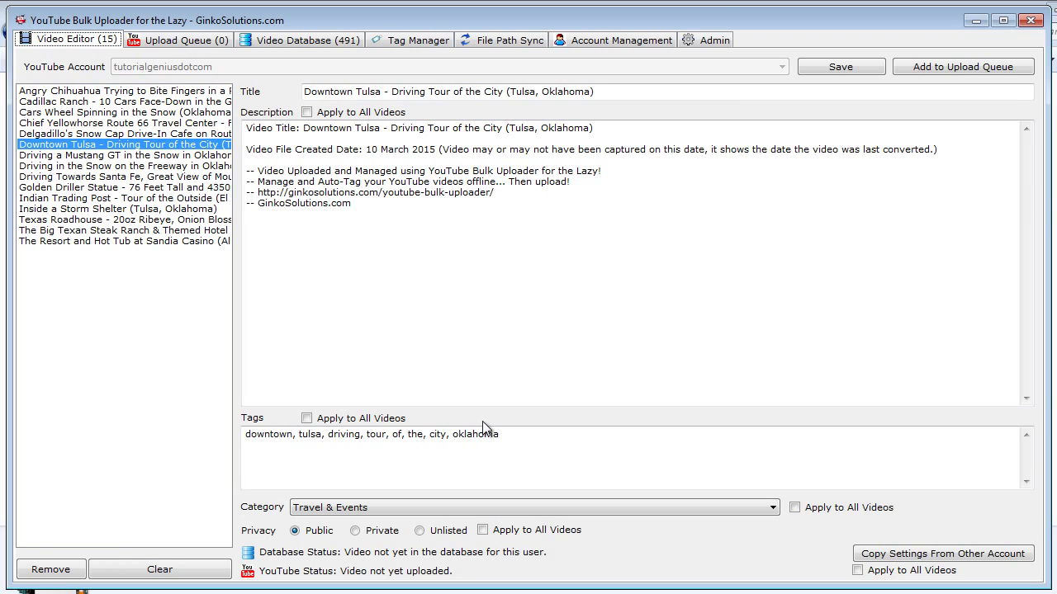
# Append the border collie tags to Angry Chihuahua, delete them again, and save its original tags
pyautogui.click(136, 90)
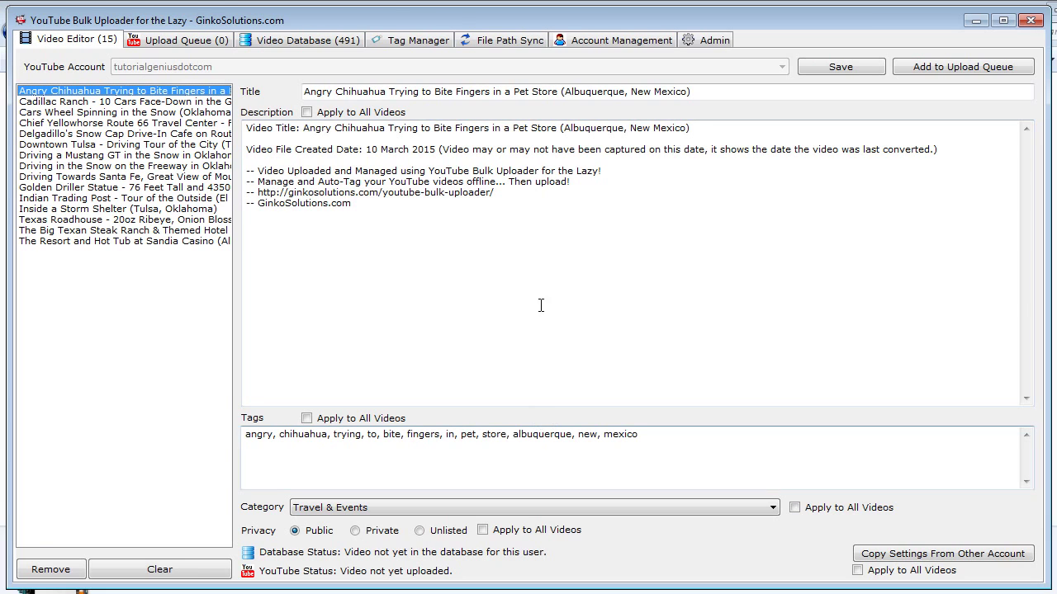
pyautogui.doubleClick(363, 92)
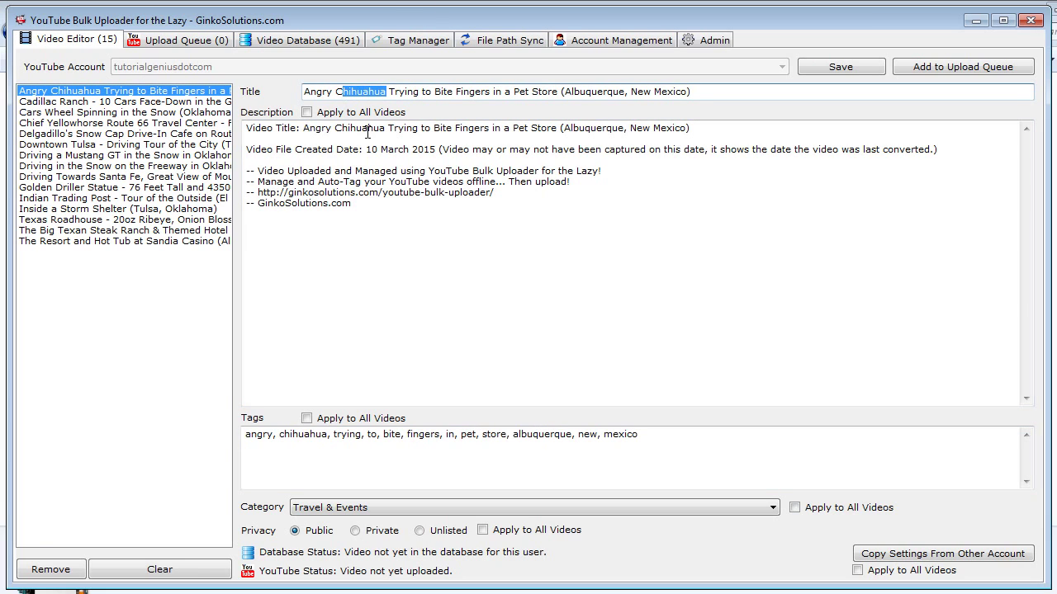
pyautogui.click(594, 465)
pyautogui.rightClick(678, 443)
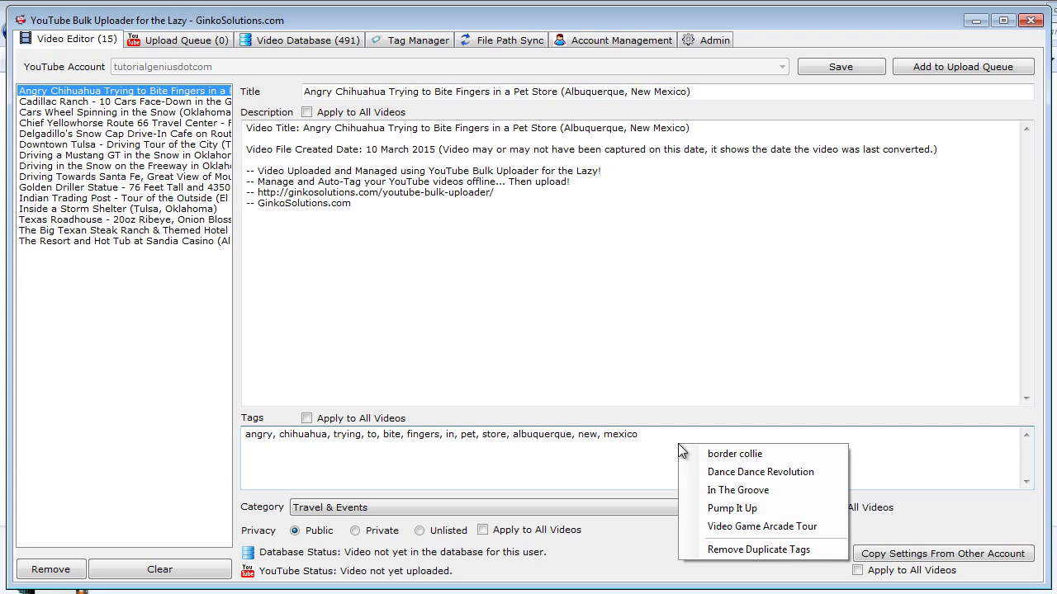
pyautogui.click(780, 454)
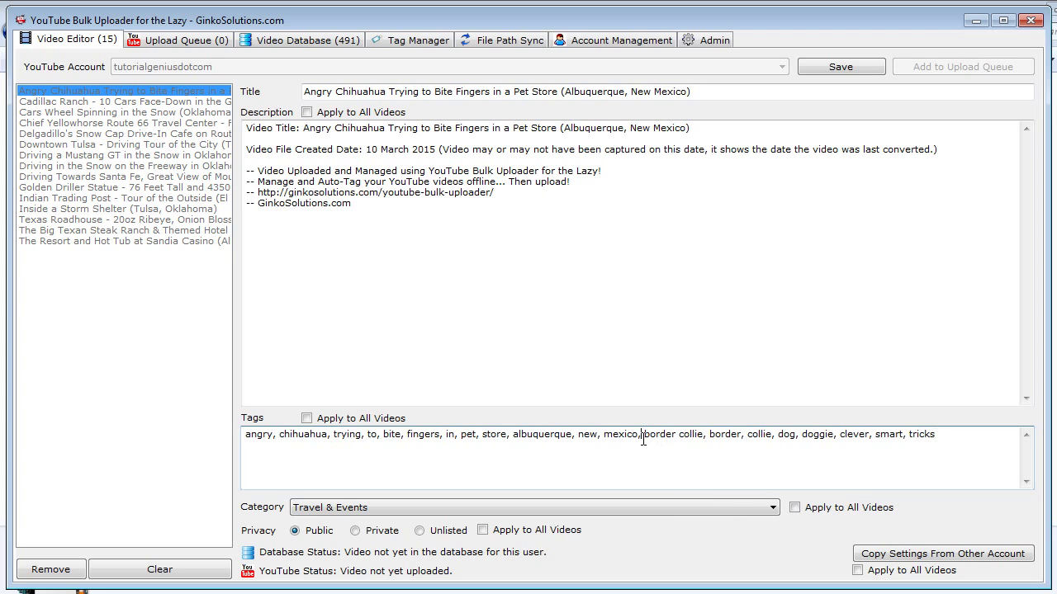
pyautogui.moveTo(642, 438); pyautogui.dragTo(960, 414)
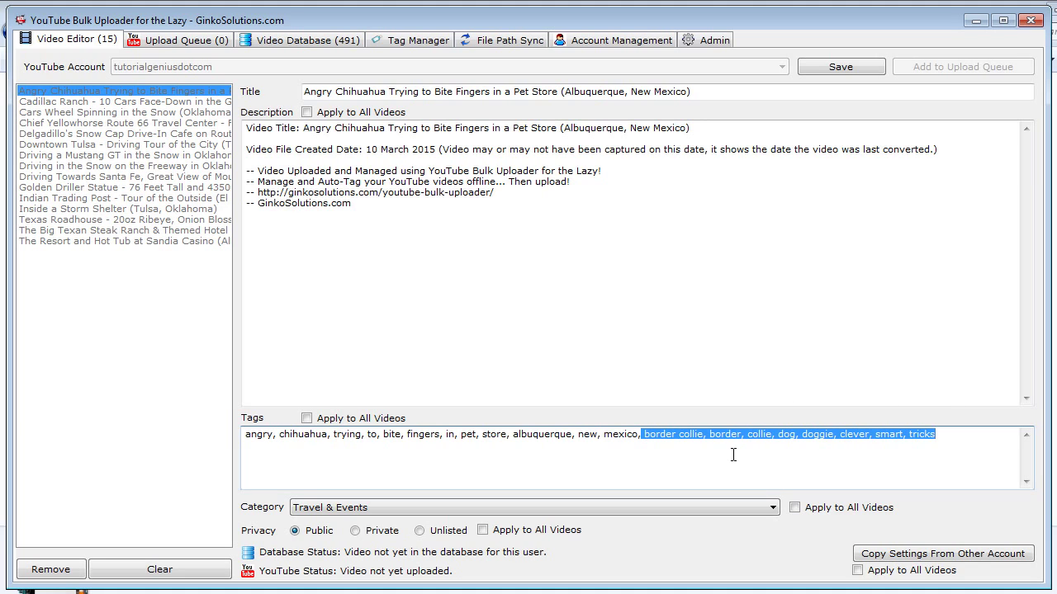
pyautogui.press('Delete')
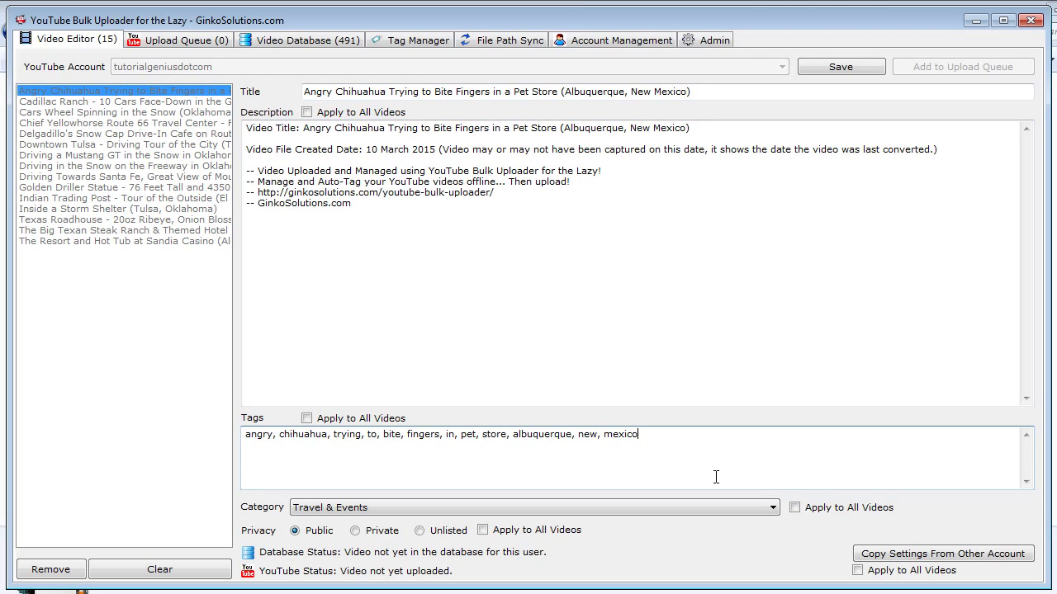
pyautogui.click(826, 73)
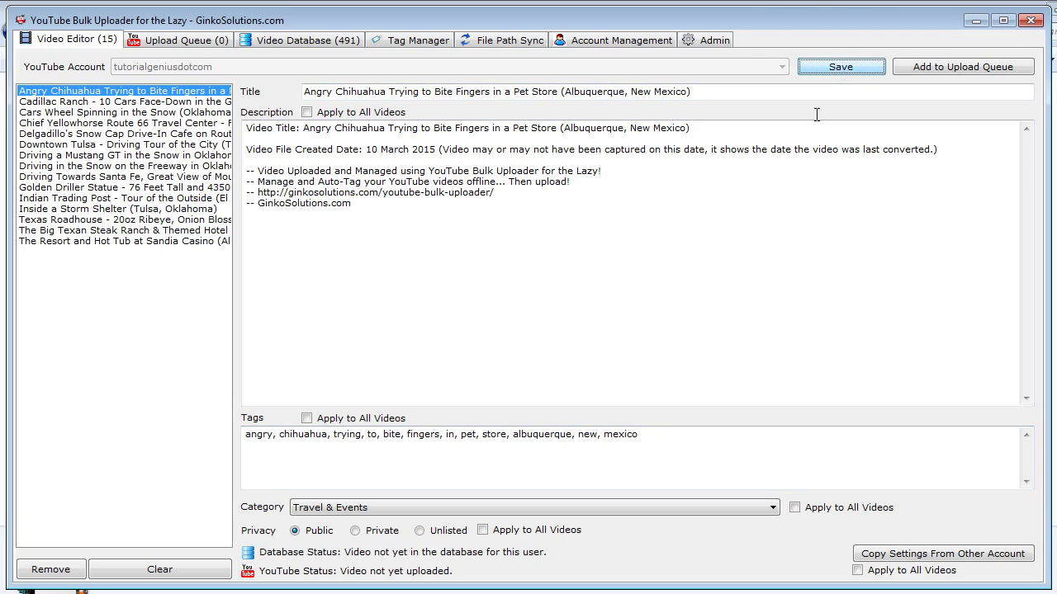
pyautogui.click(672, 455)
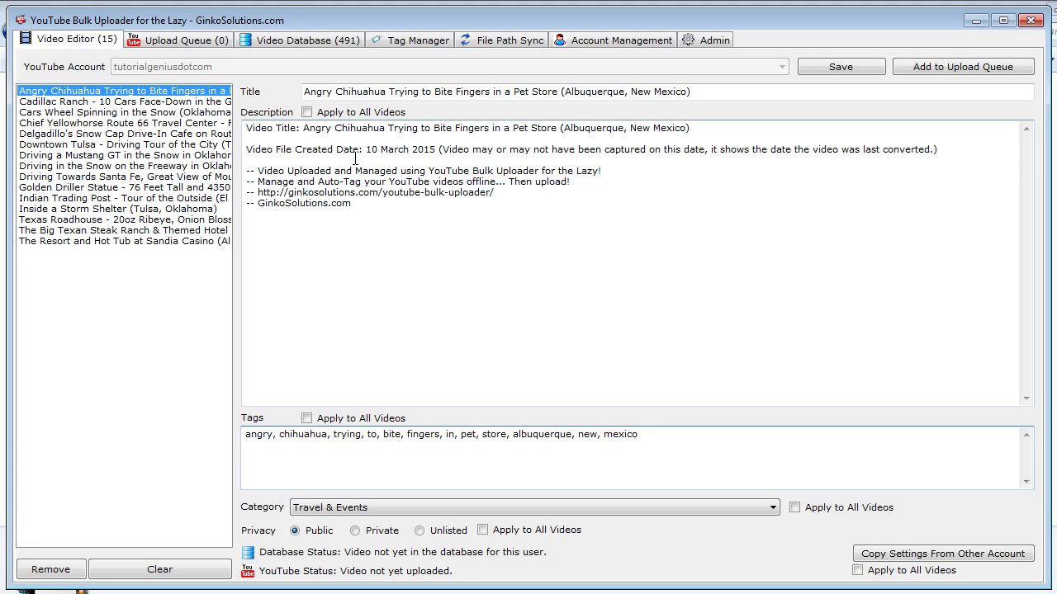
pyautogui.click(421, 39)
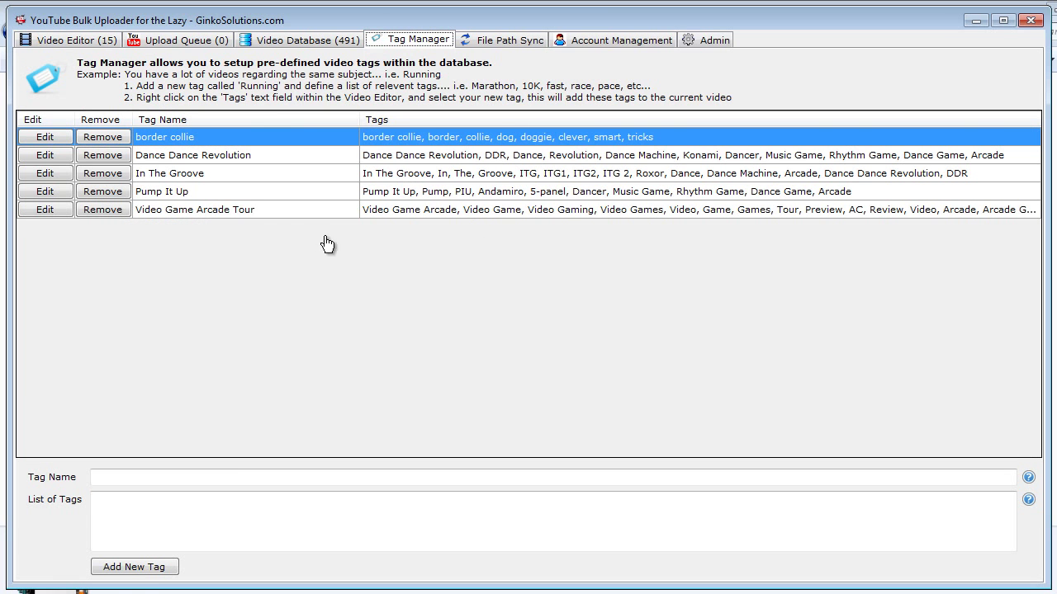
pyautogui.click(201, 158)
pyautogui.click(229, 175)
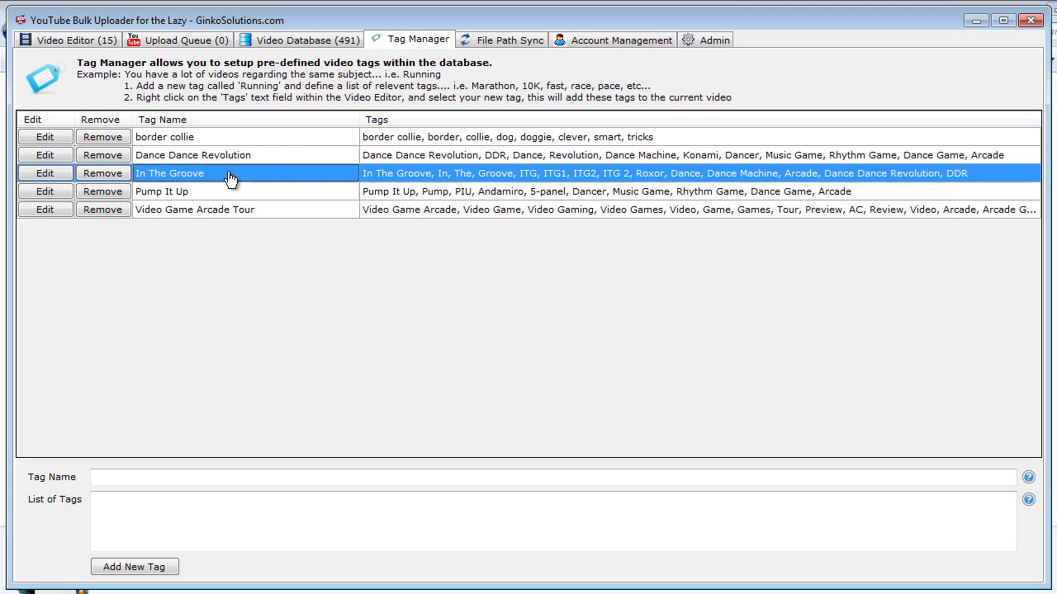
pyautogui.click(291, 162)
pyautogui.click(286, 178)
pyautogui.click(287, 191)
pyautogui.click(319, 161)
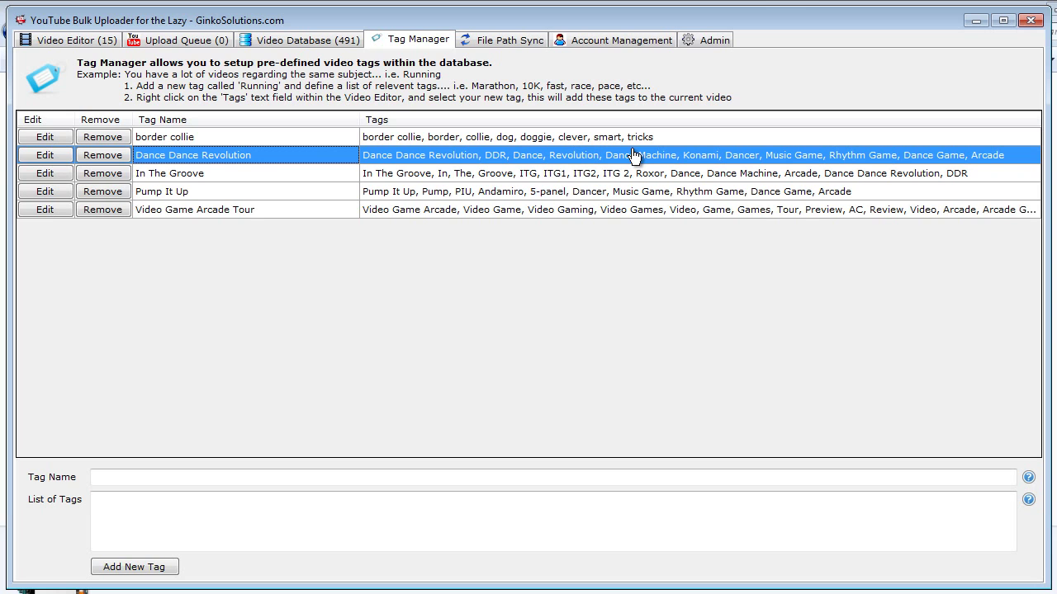
pyautogui.click(77, 39)
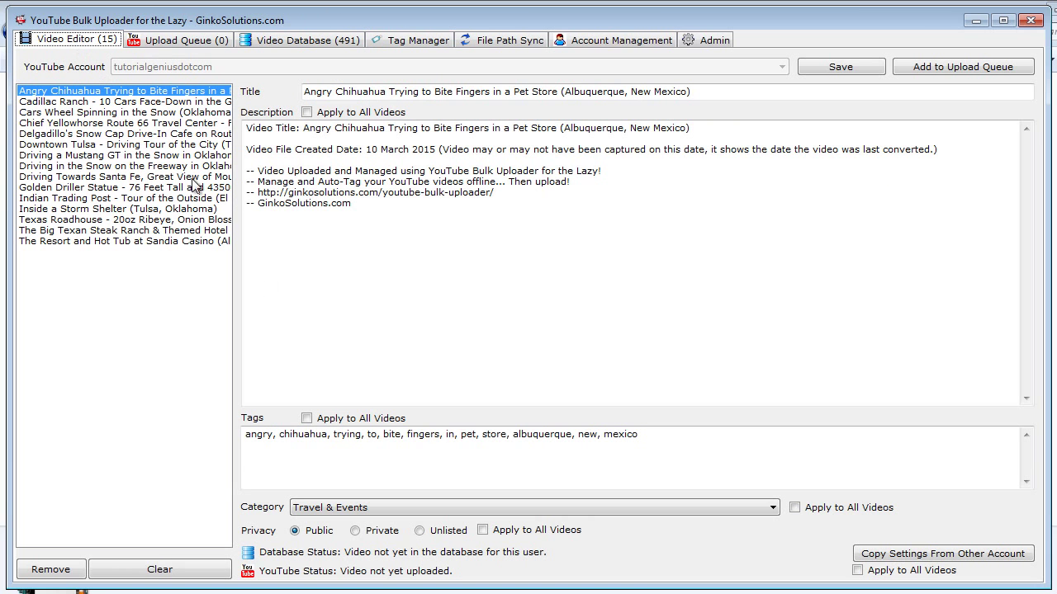
pyautogui.rightClick(681, 442)
pyautogui.click(720, 469)
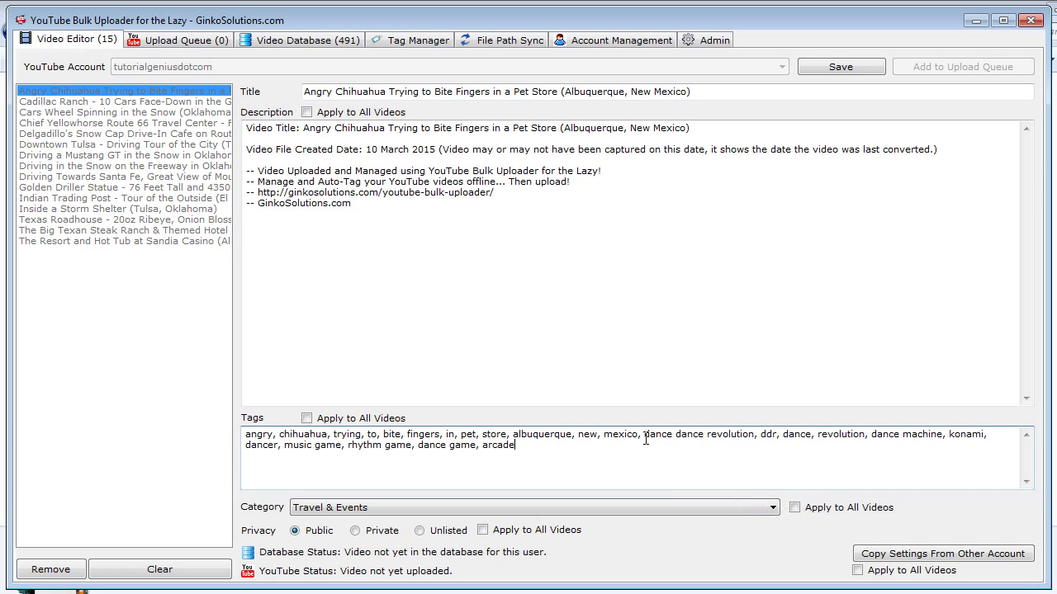
pyautogui.moveTo(640, 436); pyautogui.dragTo(694, 453)
pyautogui.press('Delete')
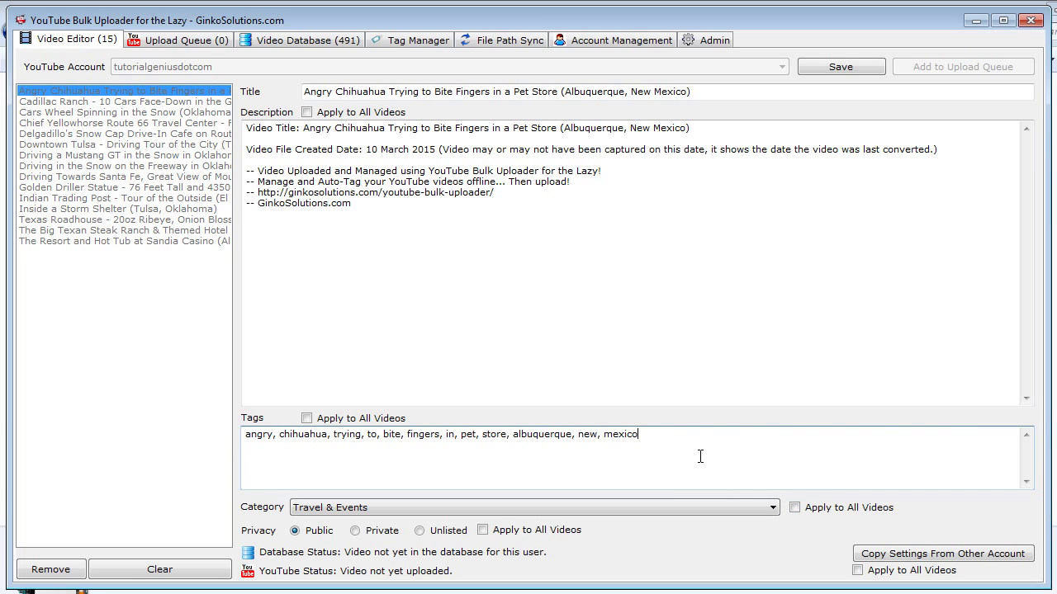
pyautogui.click(357, 418)
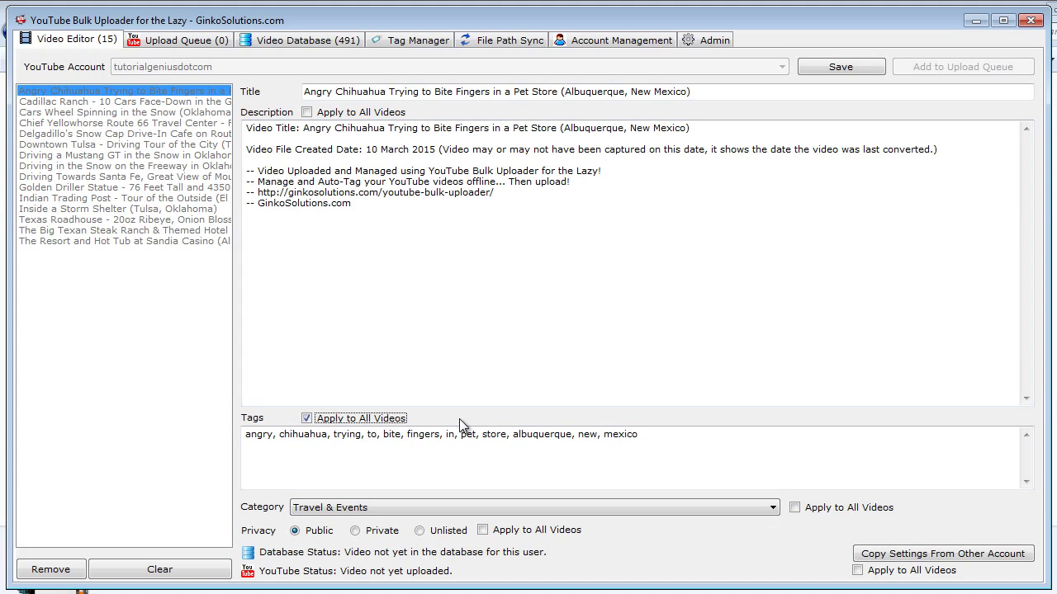
pyautogui.click(384, 420)
pyautogui.click(463, 434)
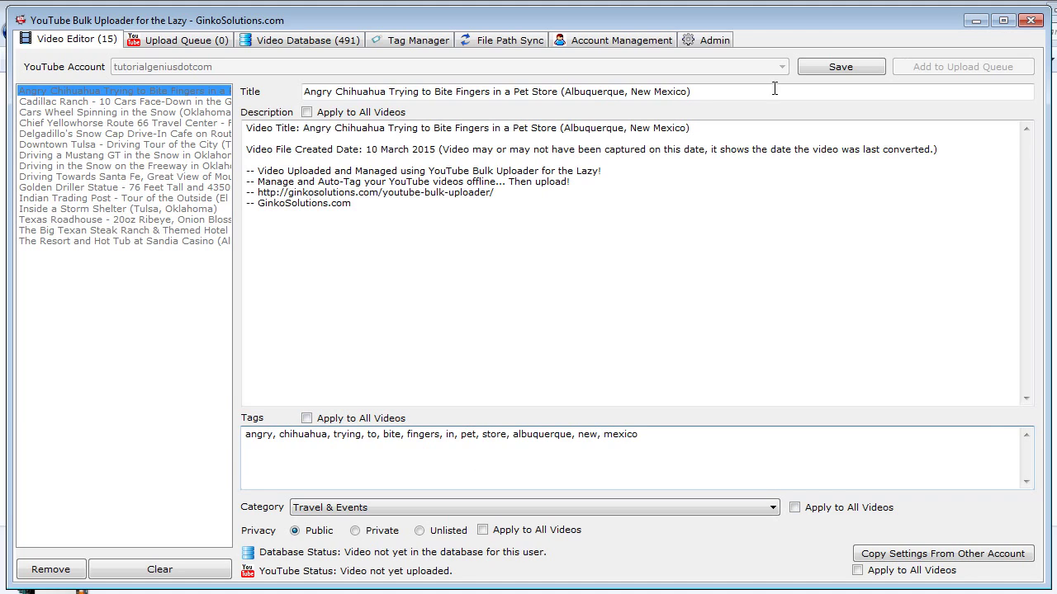
pyautogui.click(835, 64)
pyautogui.click(599, 183)
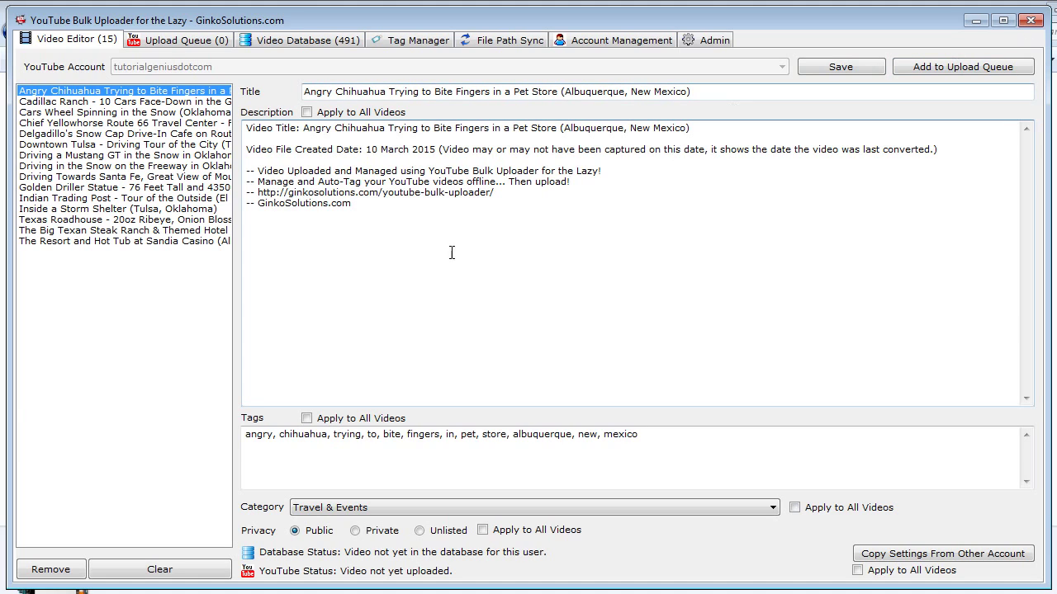
pyautogui.moveTo(146, 155); pyautogui.dragTo(143, 189)
pyautogui.click(153, 92)
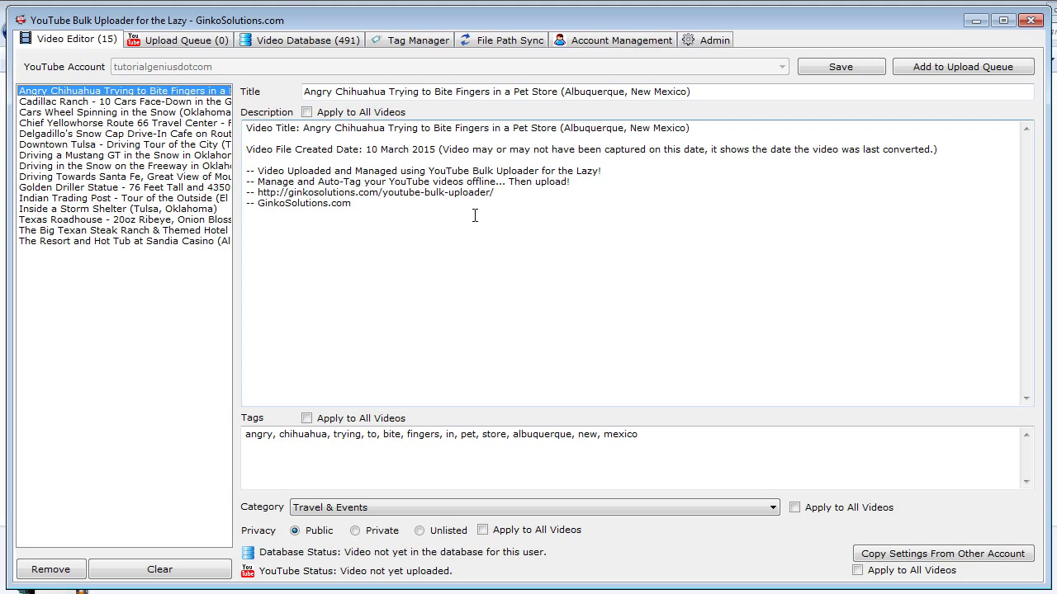
# Narrow the video list to widen the details pane, then select the Cadillac Ranch video
pyautogui.click(420, 227)
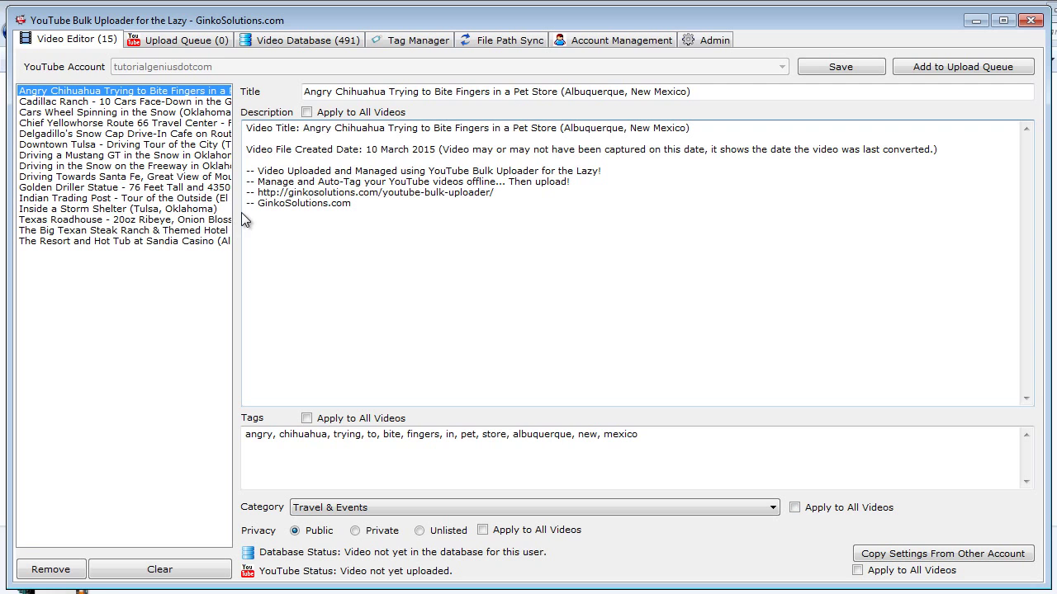
pyautogui.moveTo(234, 232); pyautogui.dragTo(176, 203)
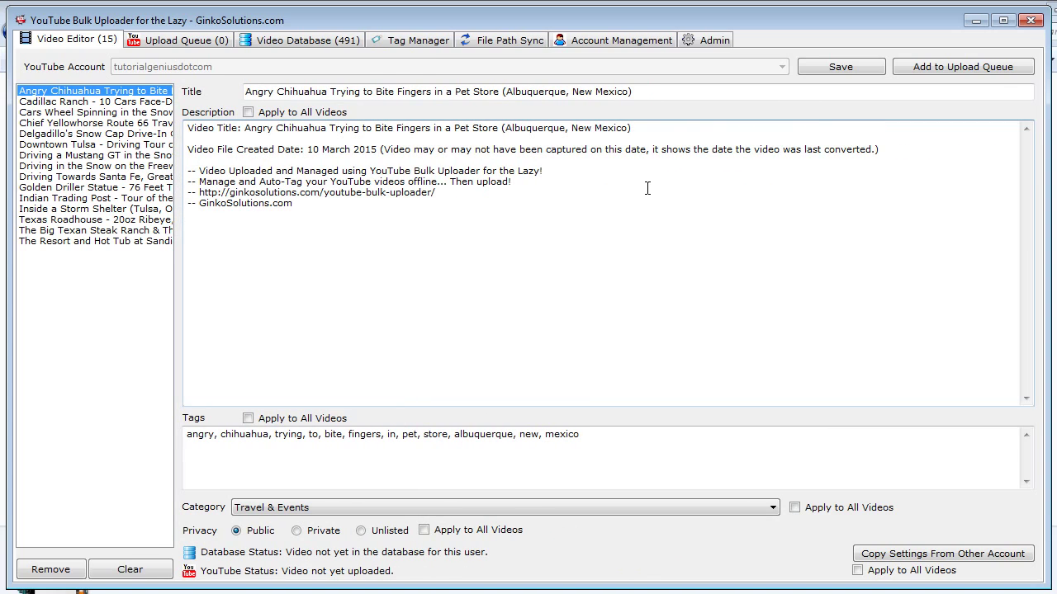
pyautogui.click(107, 155)
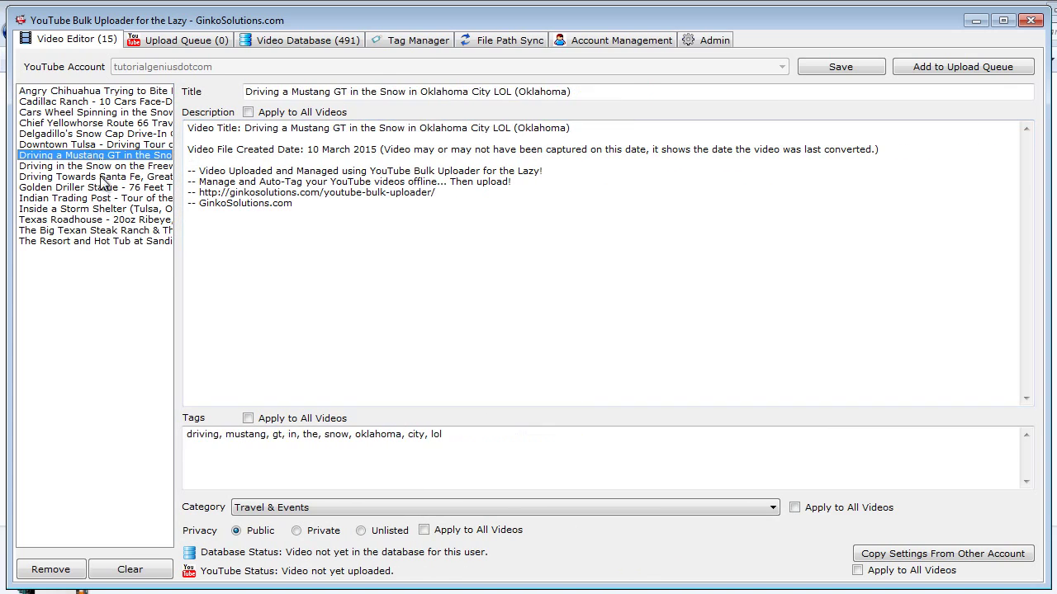
pyautogui.click(105, 188)
pyautogui.click(111, 124)
pyautogui.click(110, 101)
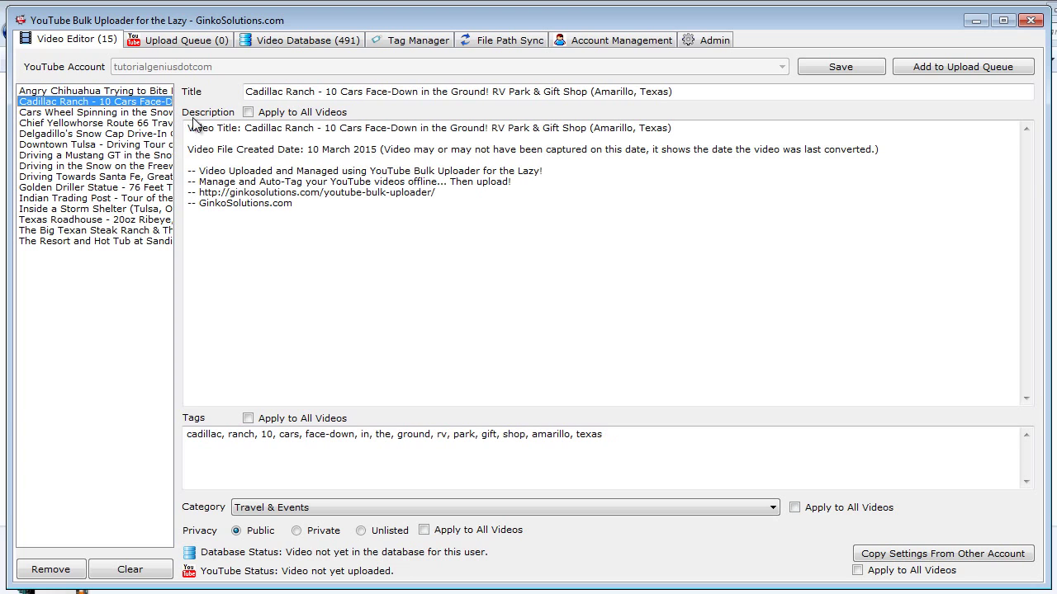
pyautogui.click(935, 67)
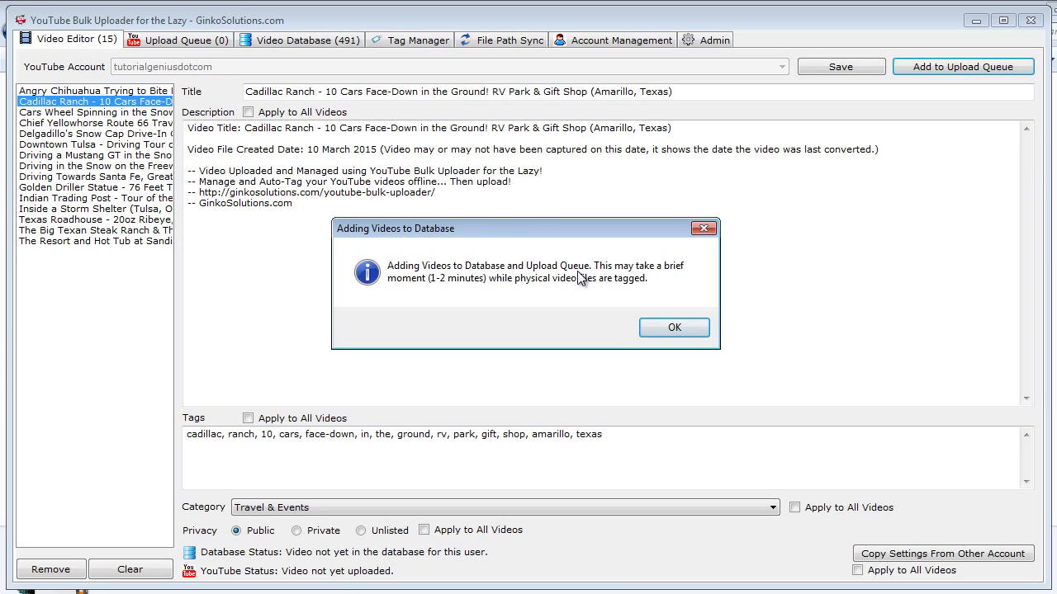
pyautogui.click(648, 324)
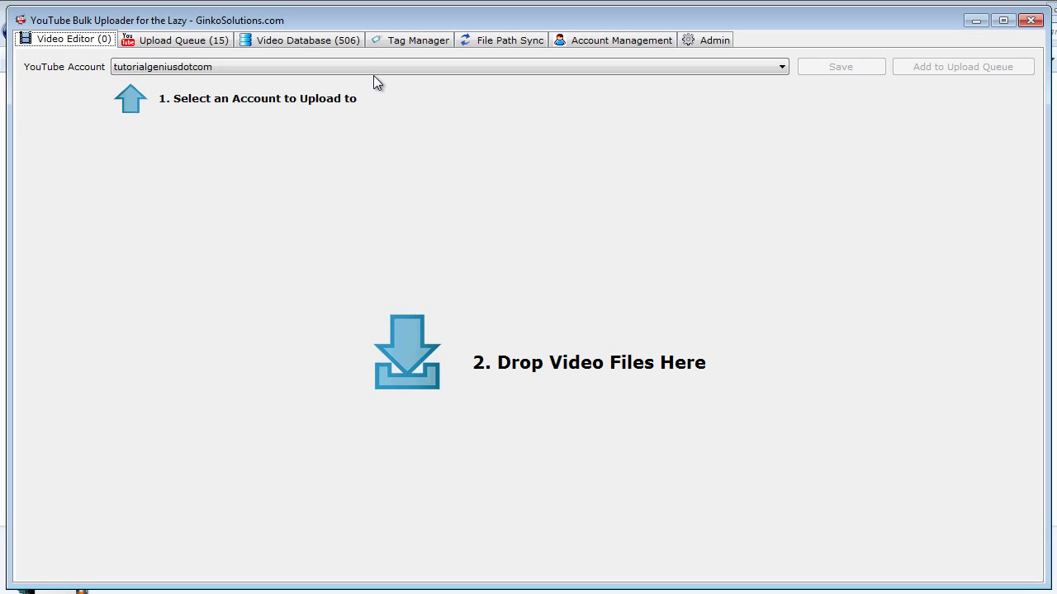
pyautogui.click(289, 40)
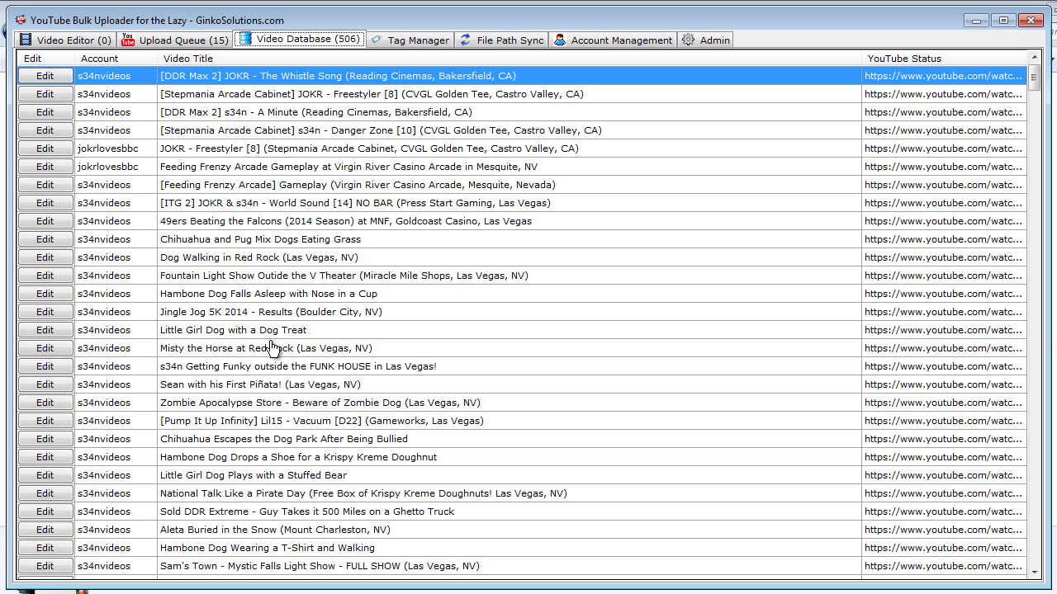
pyautogui.click(94, 43)
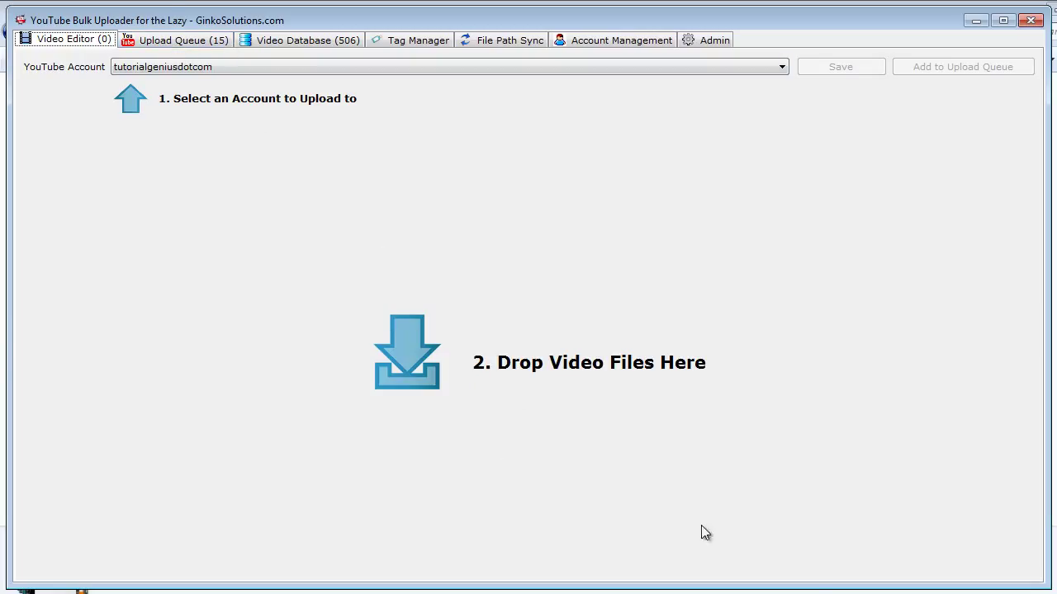
# Open the Upload Queue, widen the Account and Video columns, and read then dismiss the queue info box
pyautogui.click(173, 40)
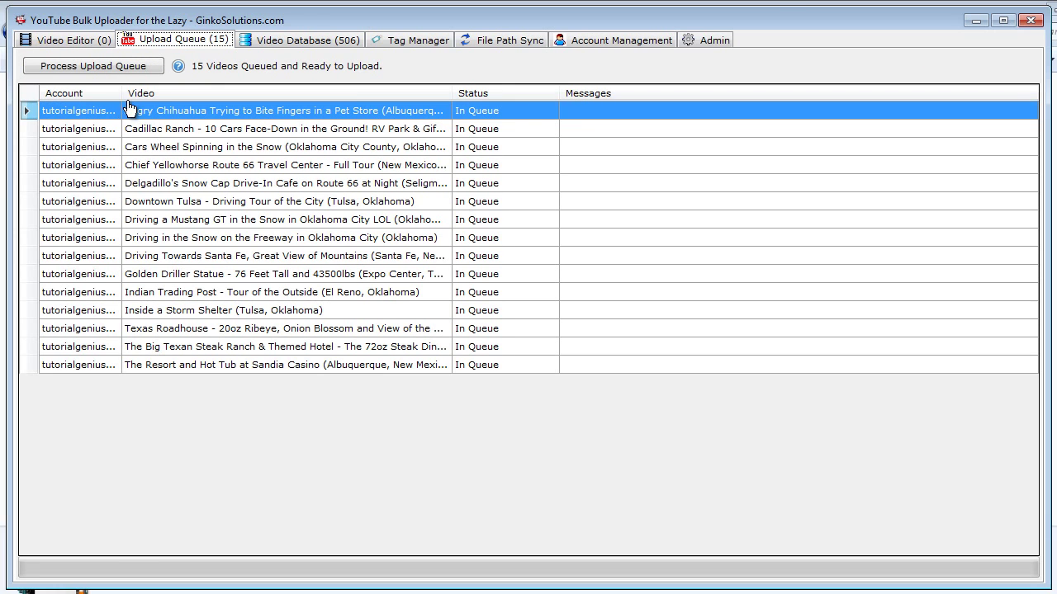
pyautogui.moveTo(122, 93); pyautogui.dragTo(154, 97)
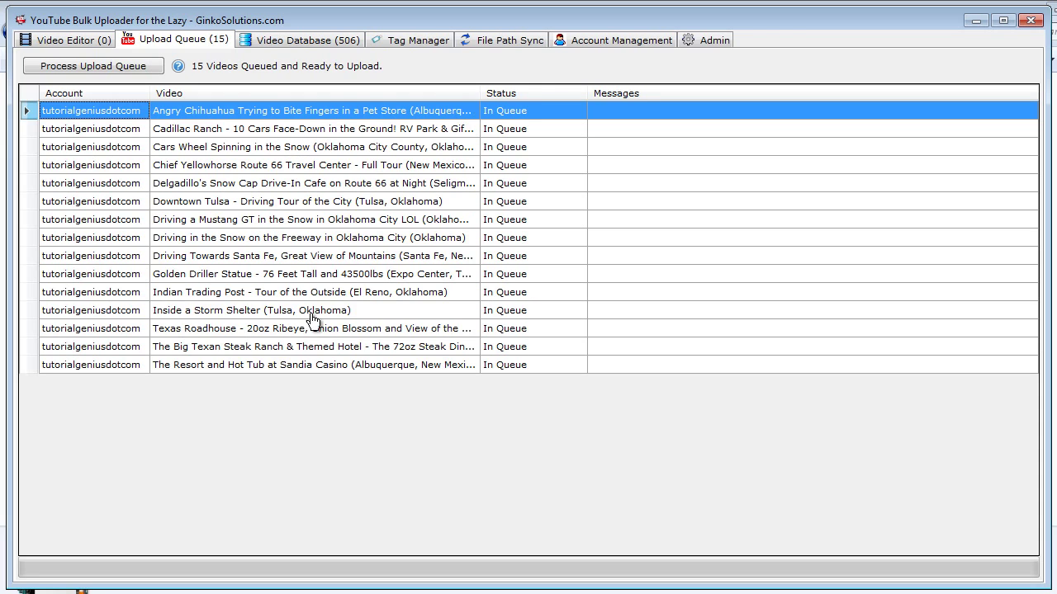
pyautogui.moveTo(482, 89); pyautogui.dragTo(560, 86)
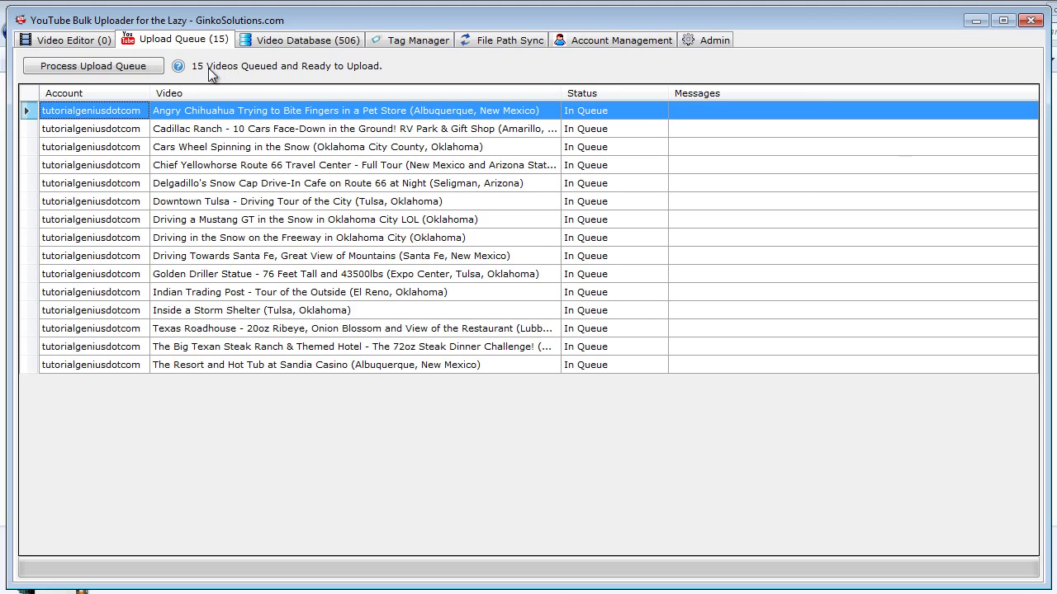
pyautogui.click(179, 69)
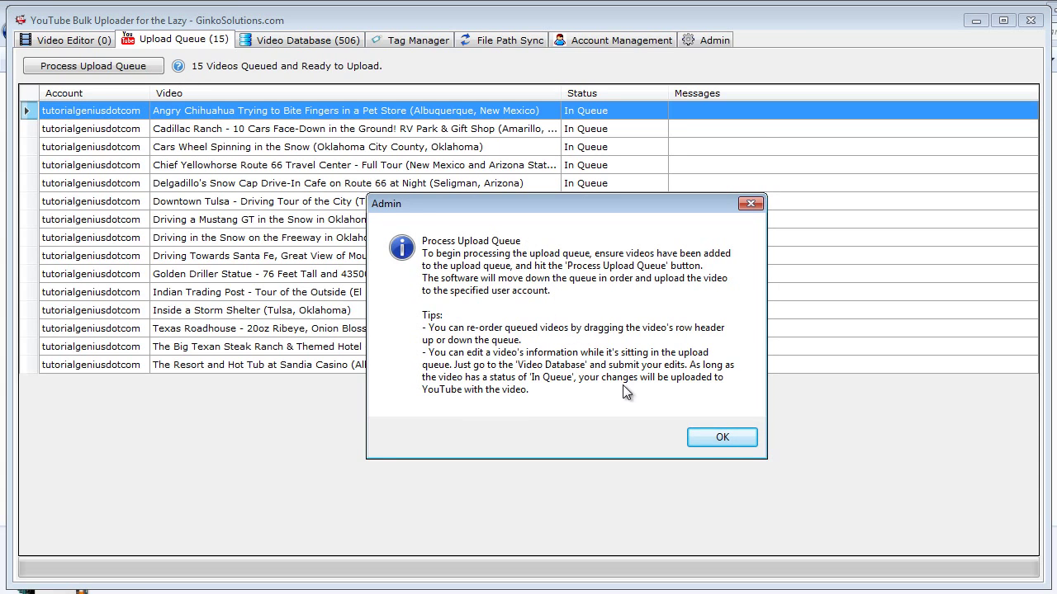
pyautogui.click(712, 438)
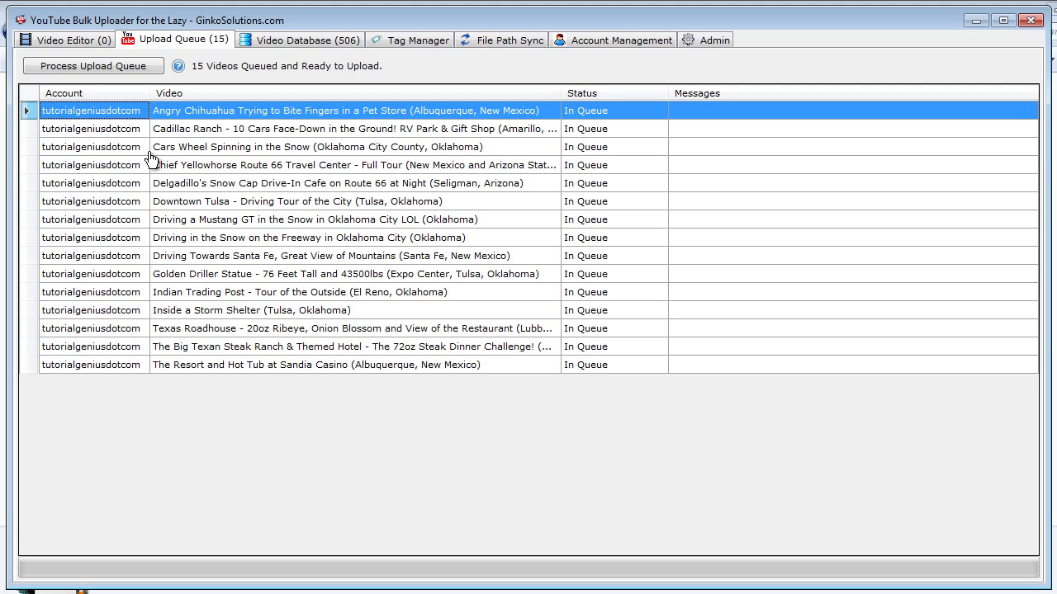
# Move Golden Driller Statue to the top of the queue as the next upload
pyautogui.click(326, 183)
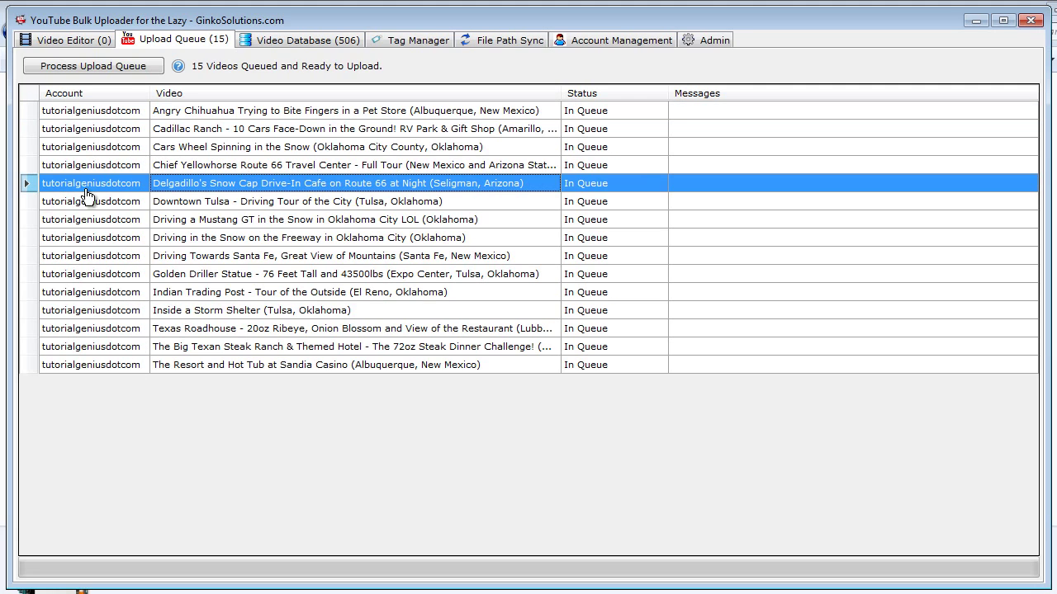
pyautogui.click(33, 202)
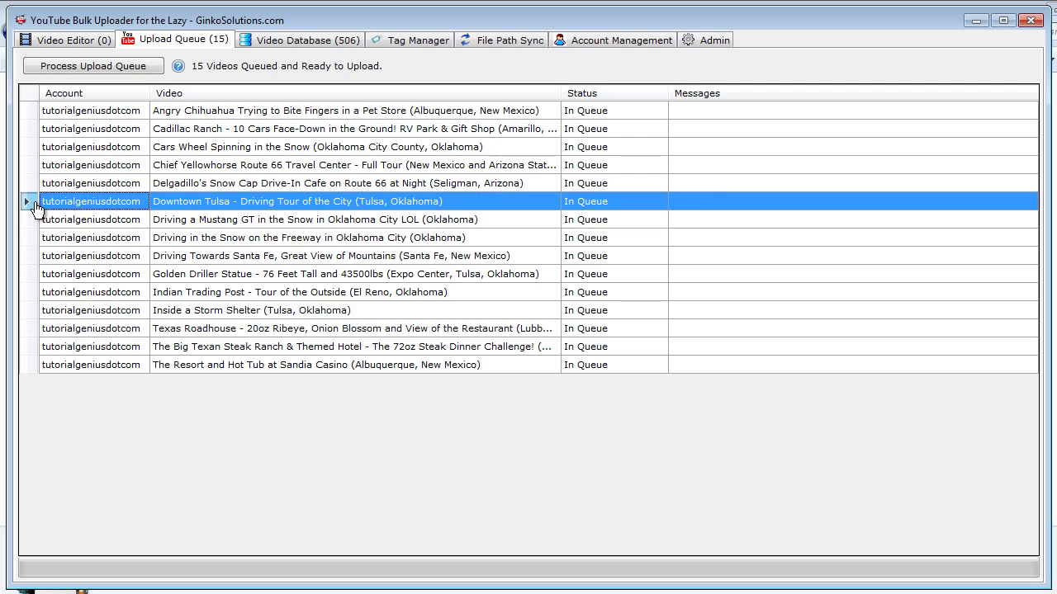
pyautogui.click(182, 239)
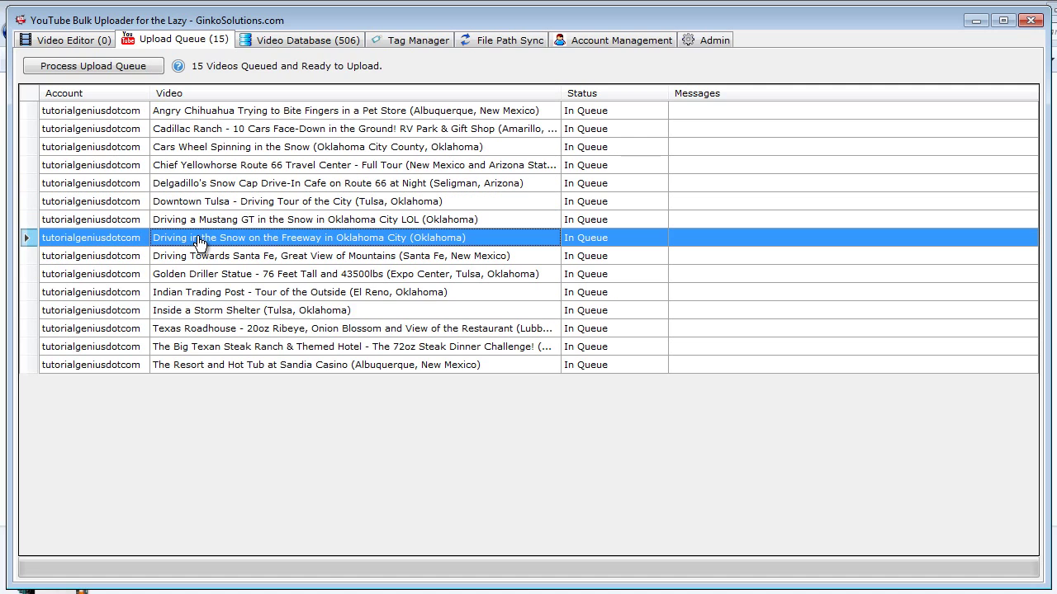
pyautogui.click(327, 277)
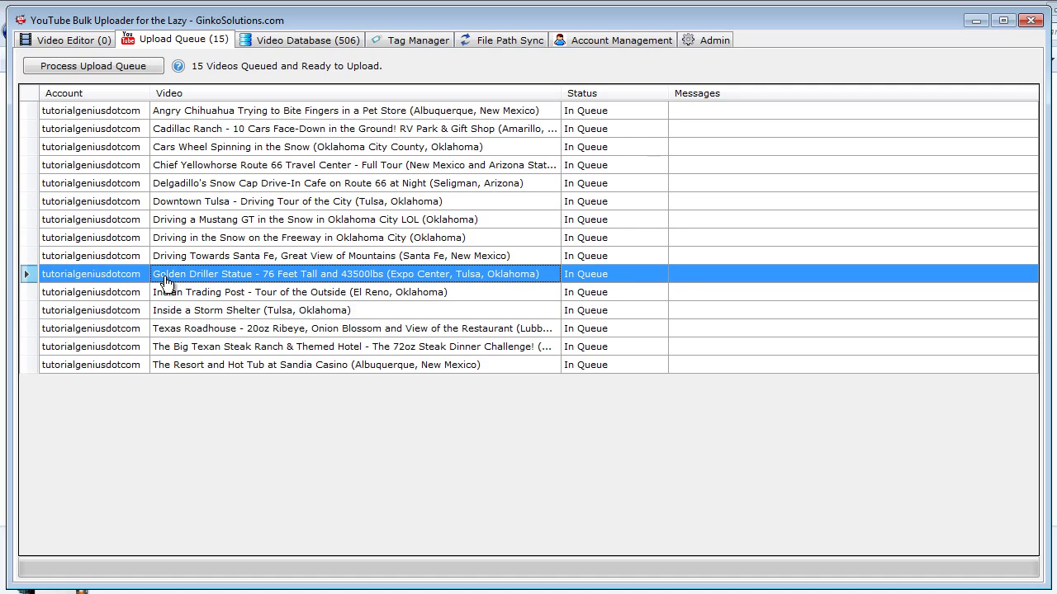
pyautogui.rightClick(219, 274)
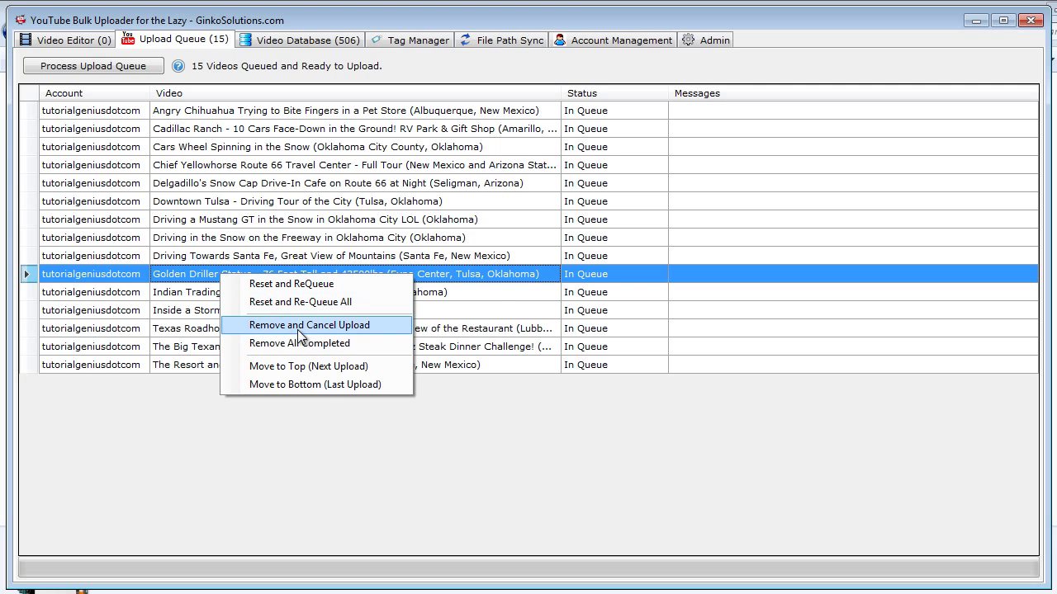
pyautogui.click(320, 369)
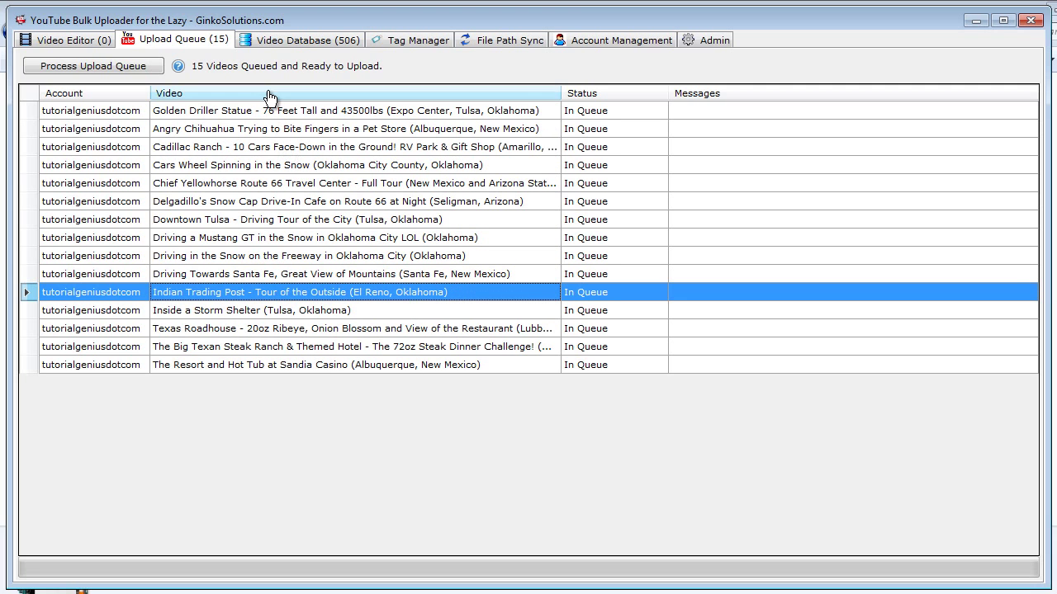
# Drag Driving in the Snow on the Freeway into second place in the queue
pyautogui.click(269, 114)
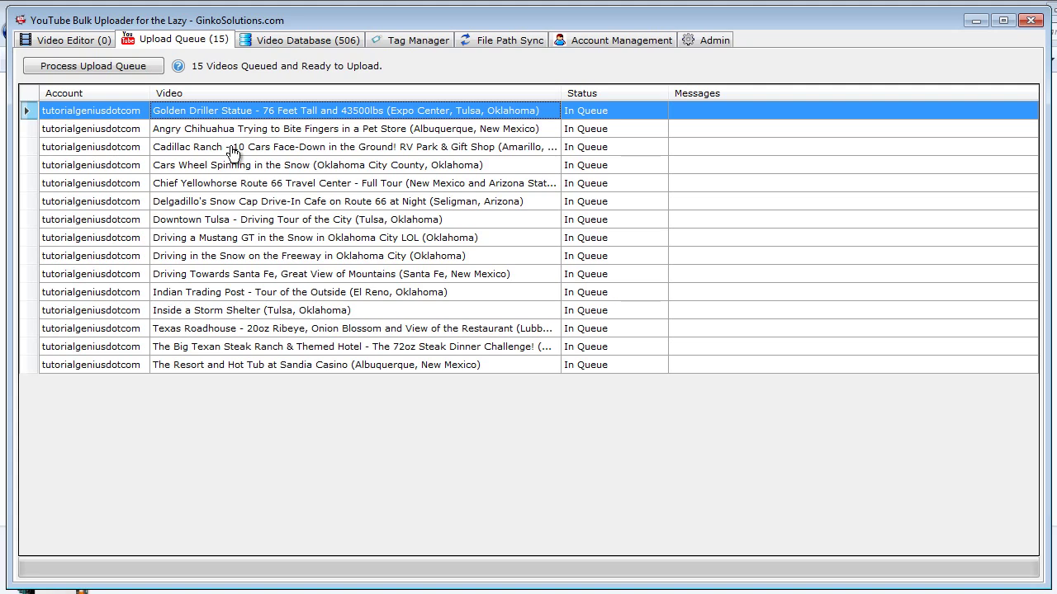
pyautogui.click(29, 256)
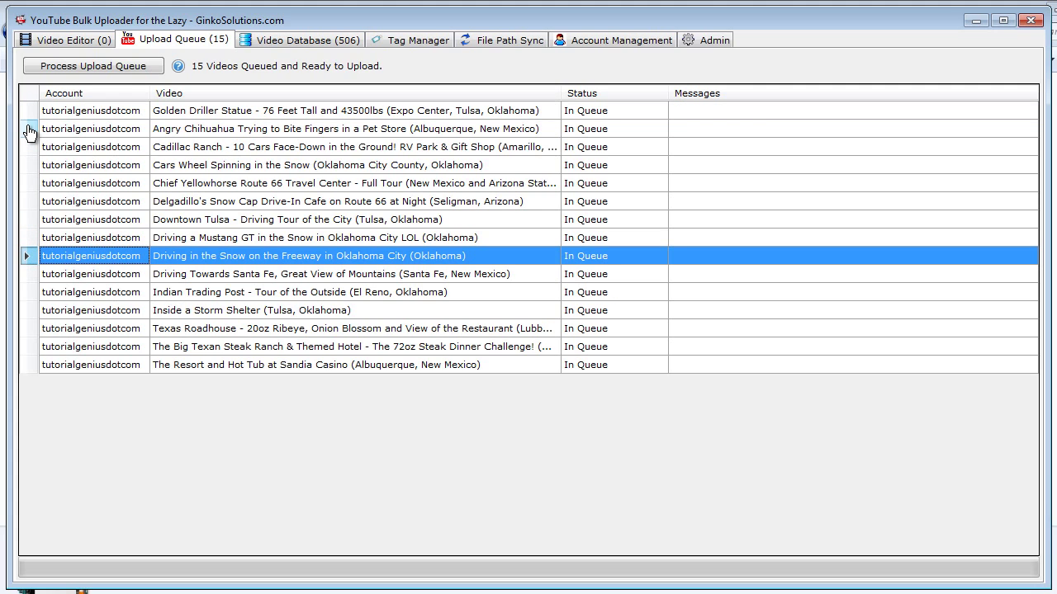
pyautogui.moveTo(29, 132); pyautogui.dragTo(99, 137)
pyautogui.click(191, 133)
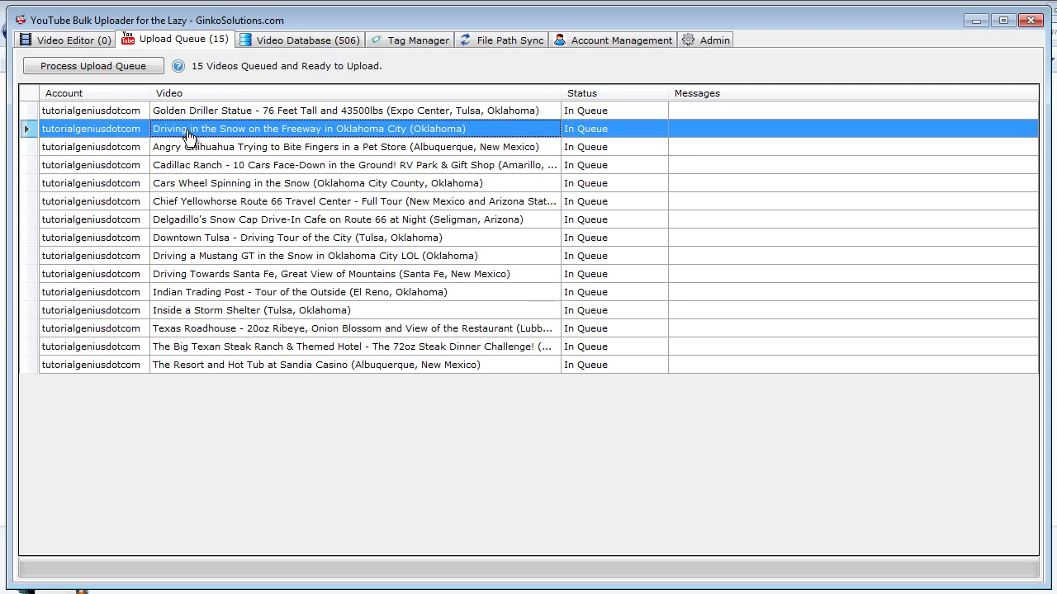
pyautogui.click(237, 204)
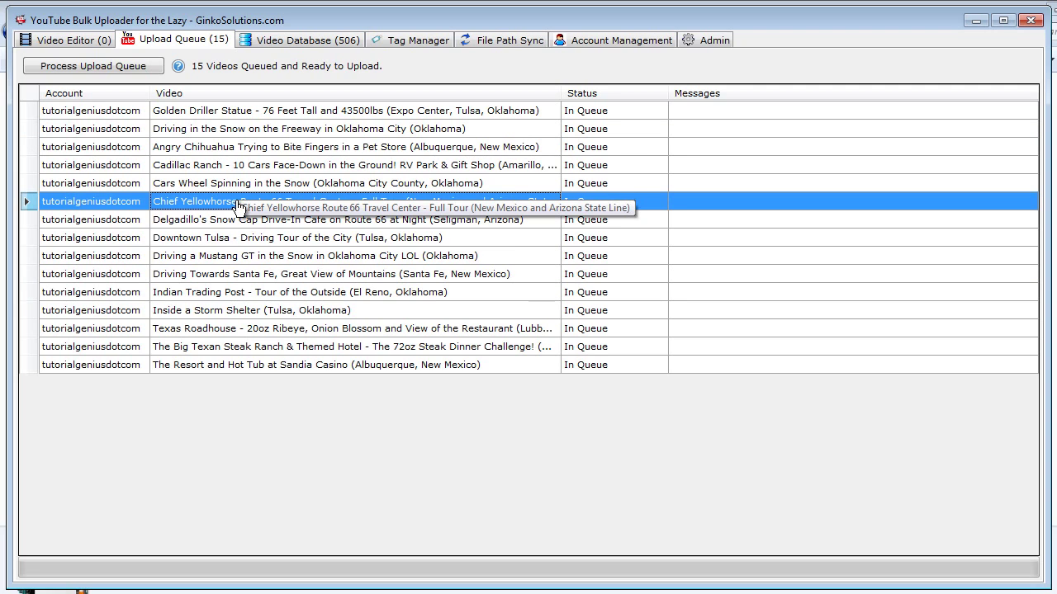
pyautogui.rightClick(216, 200)
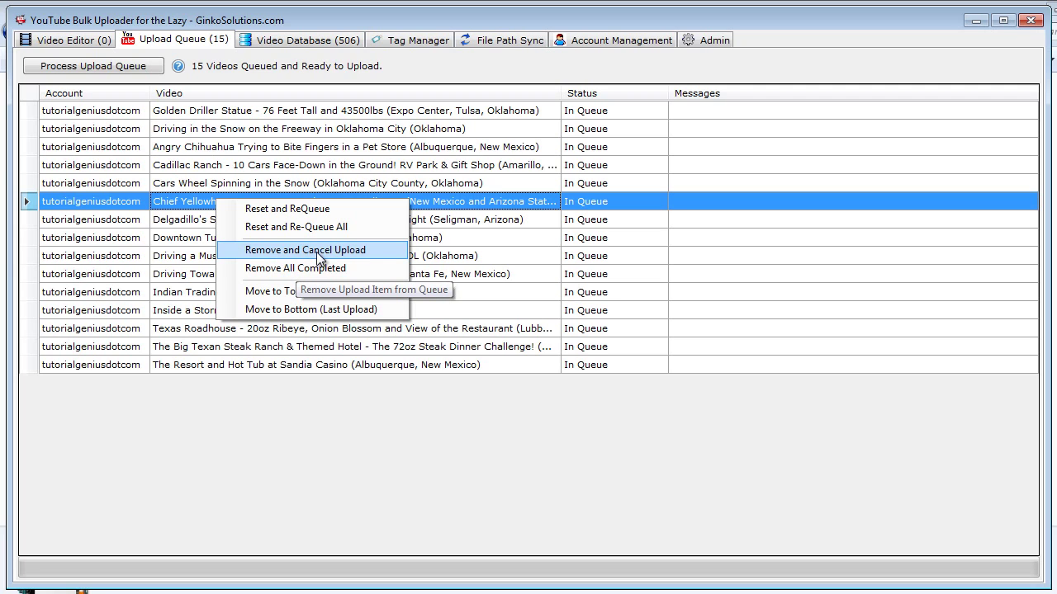
pyautogui.click(450, 238)
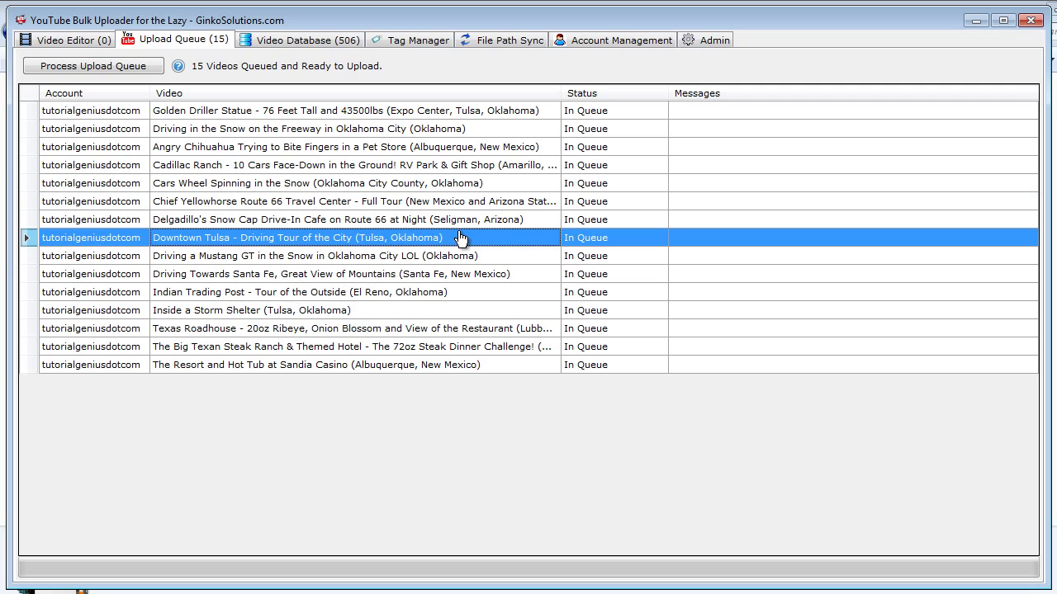
pyautogui.click(254, 130)
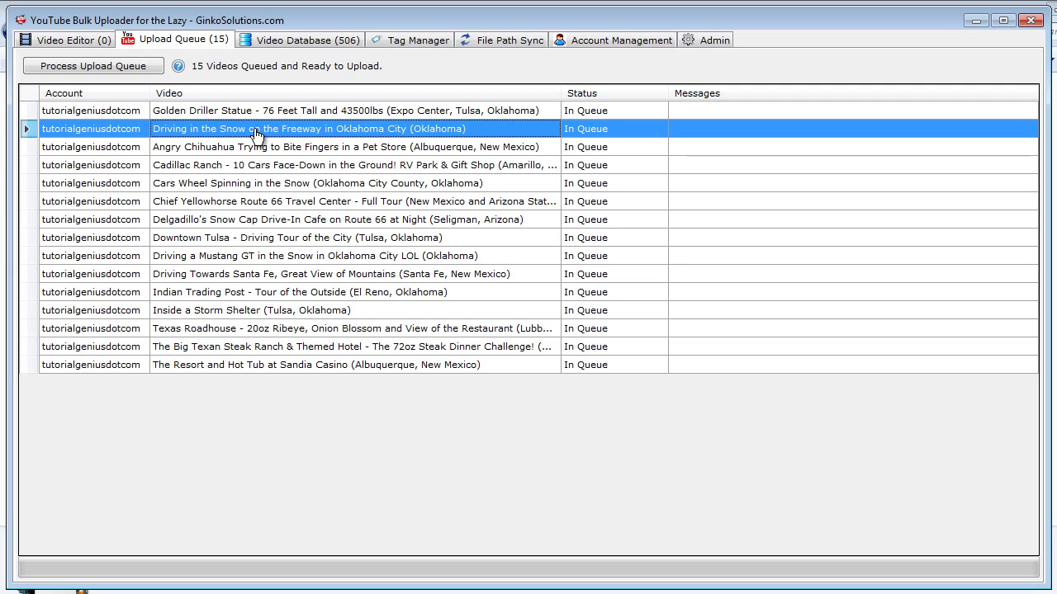
pyautogui.click(186, 227)
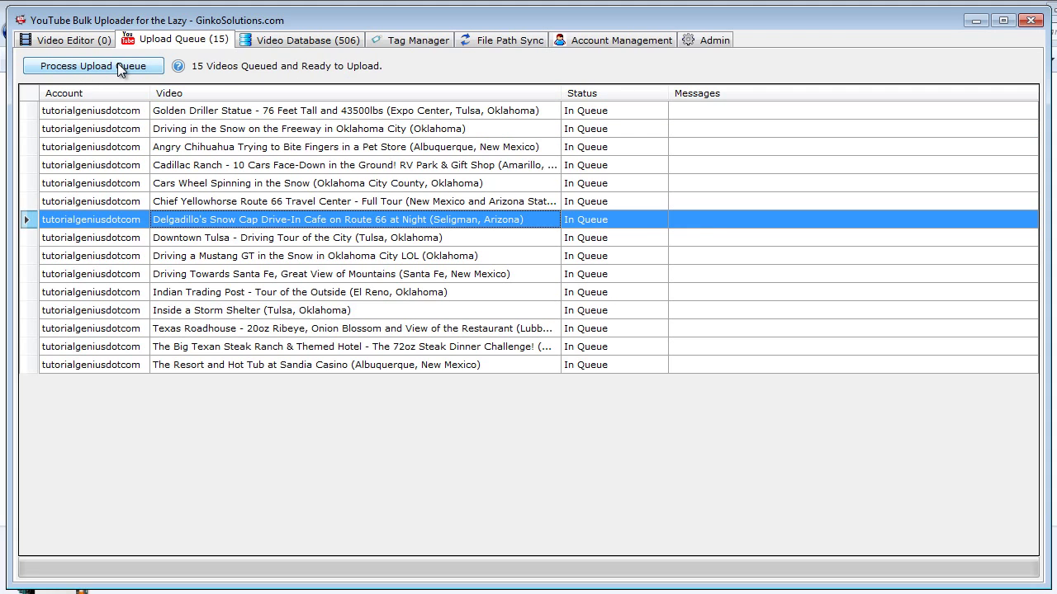
pyautogui.click(230, 112)
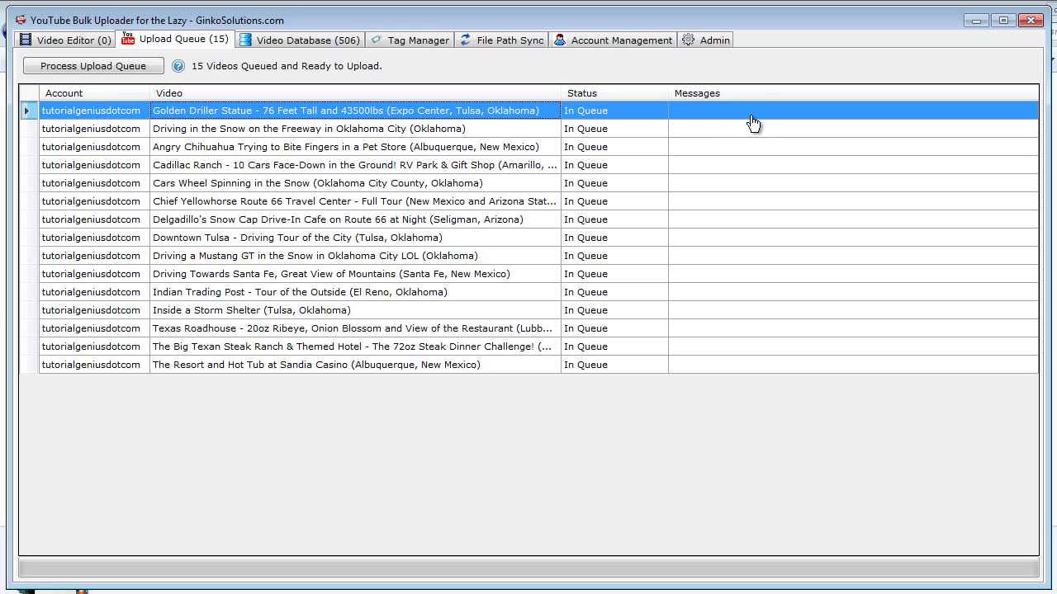
pyautogui.click(398, 147)
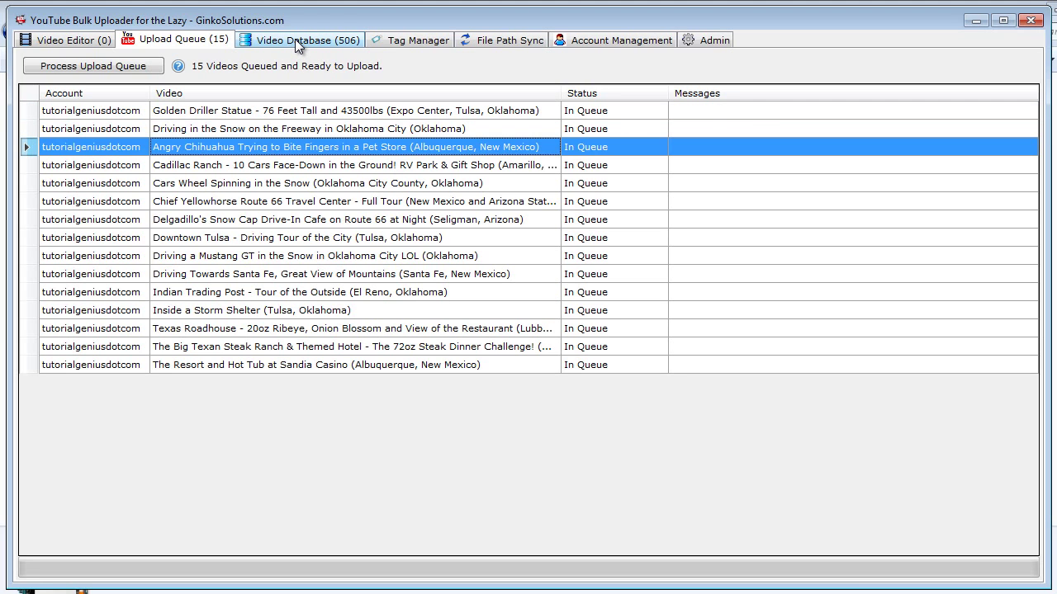
pyautogui.click(91, 39)
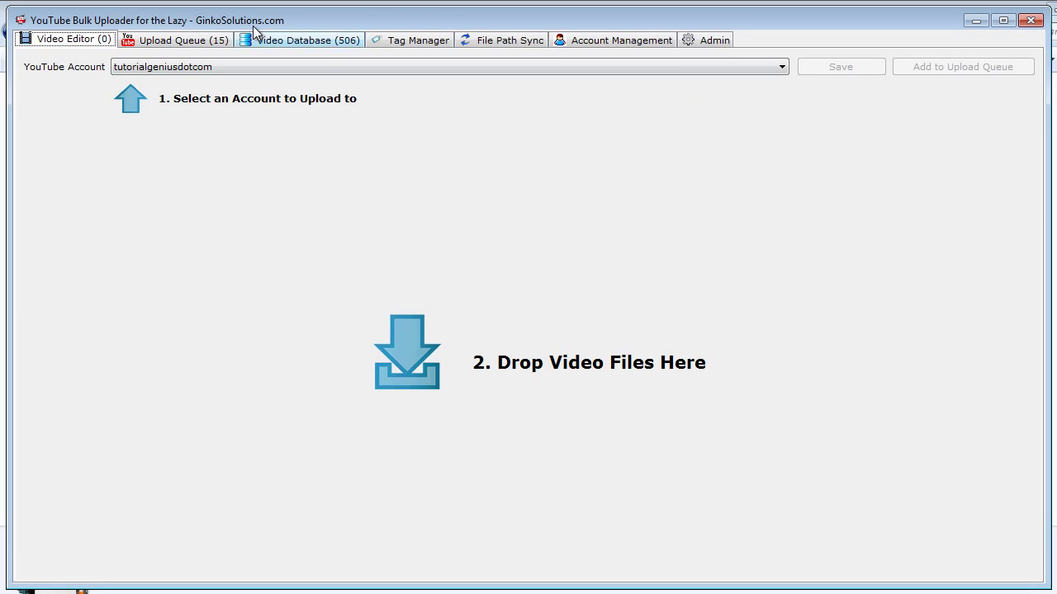
pyautogui.click(200, 39)
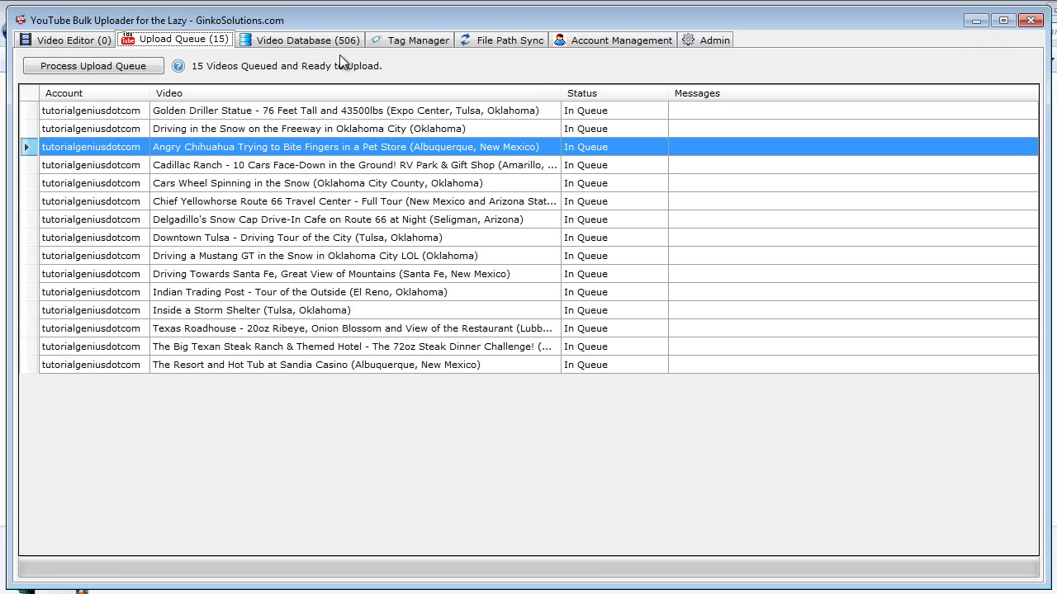
pyautogui.click(318, 40)
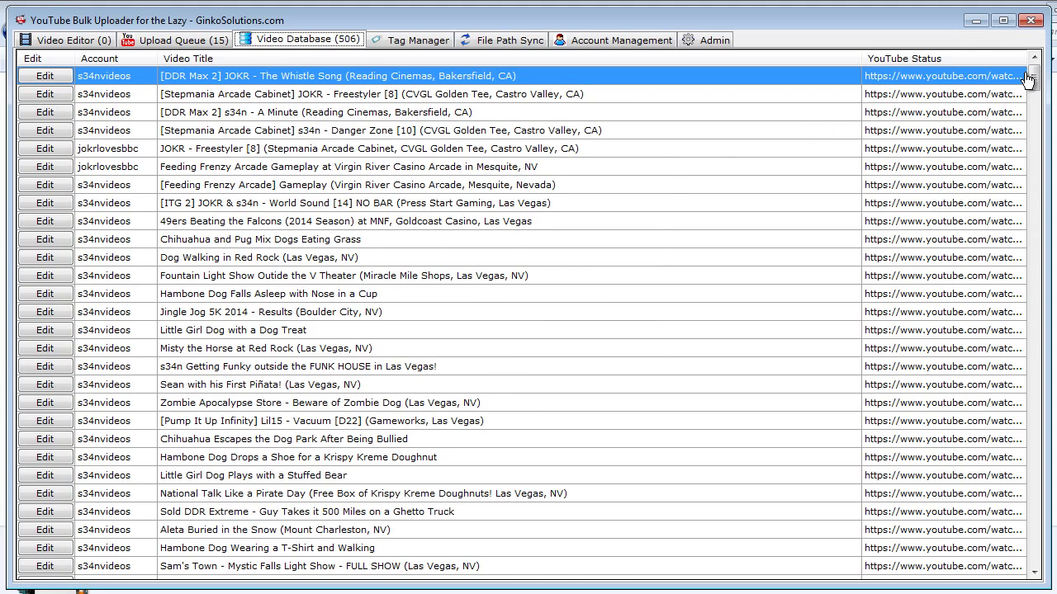
pyautogui.moveTo(1033, 76); pyautogui.dragTo(1030, 564)
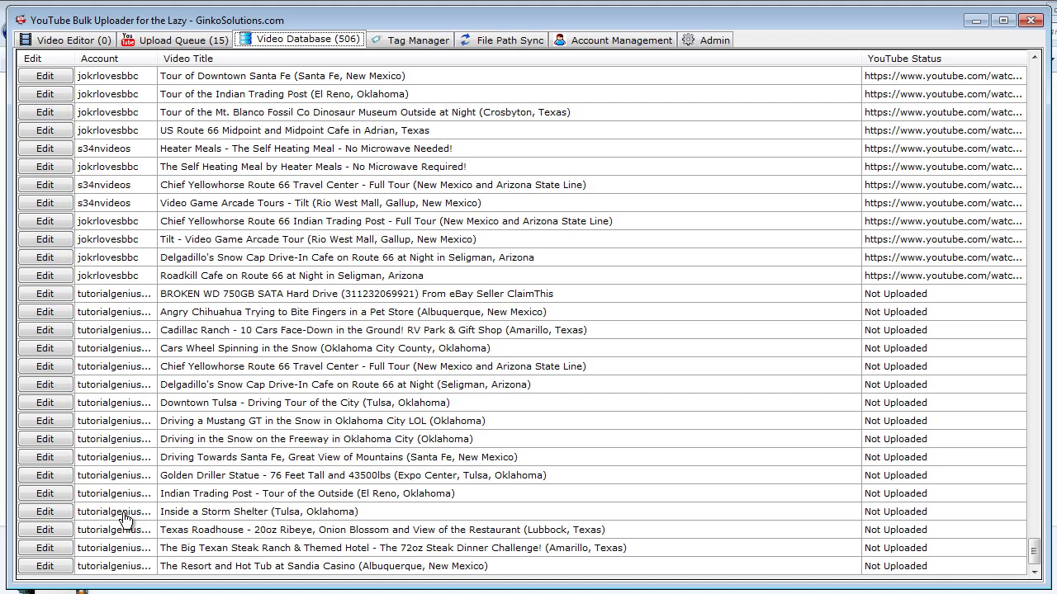
pyautogui.click(269, 409)
pyautogui.click(202, 354)
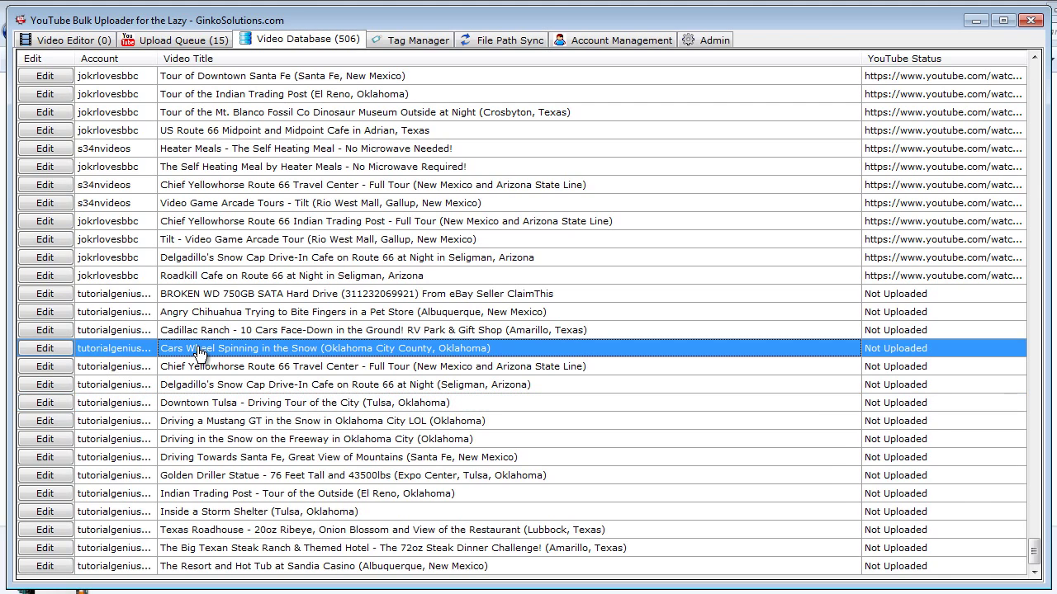
pyautogui.click(224, 368)
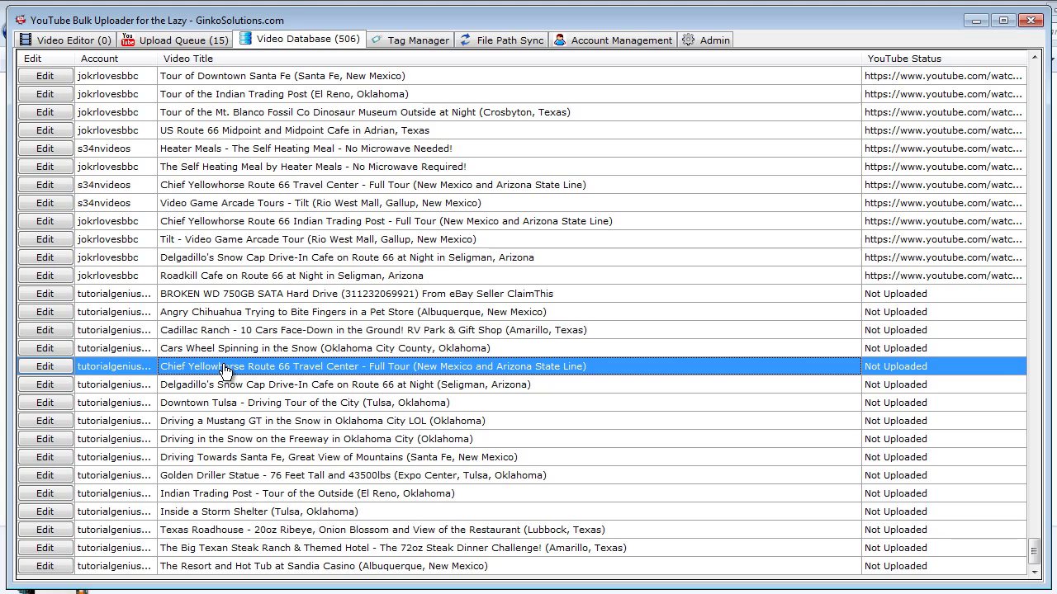
pyautogui.click(229, 410)
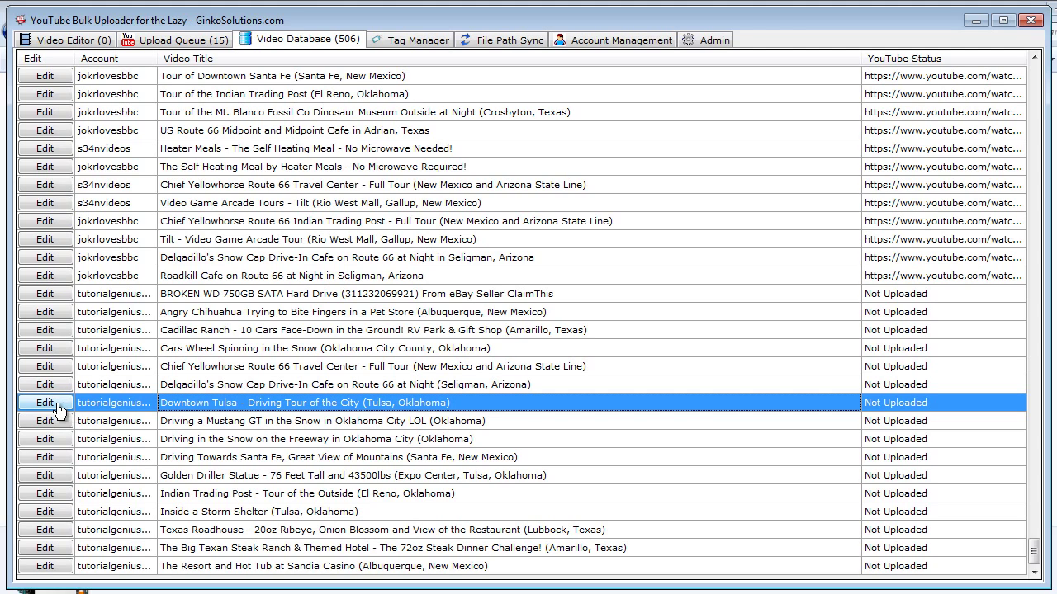
pyautogui.click(246, 425)
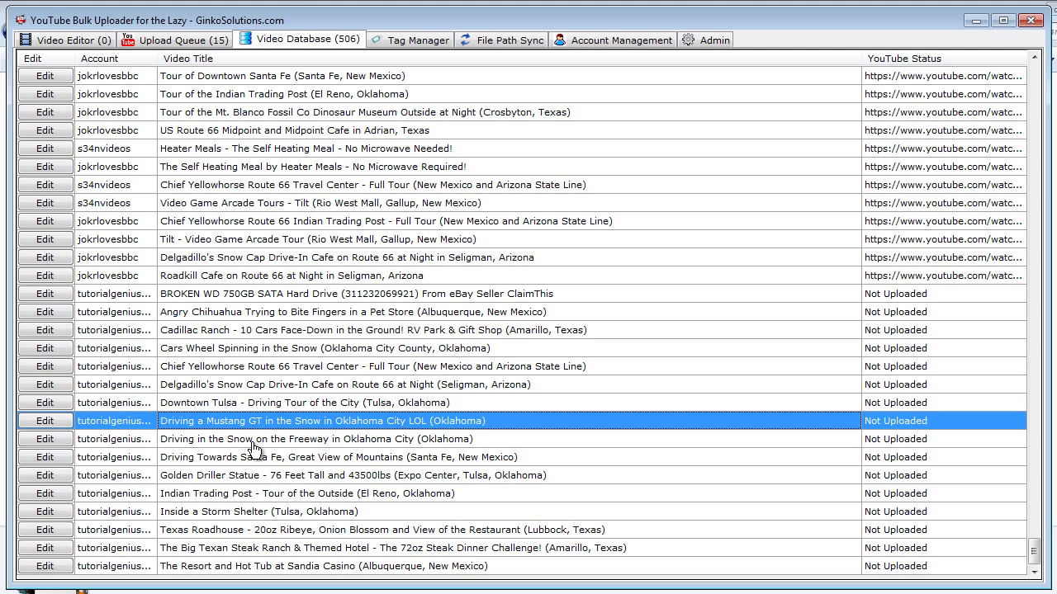
pyautogui.click(247, 514)
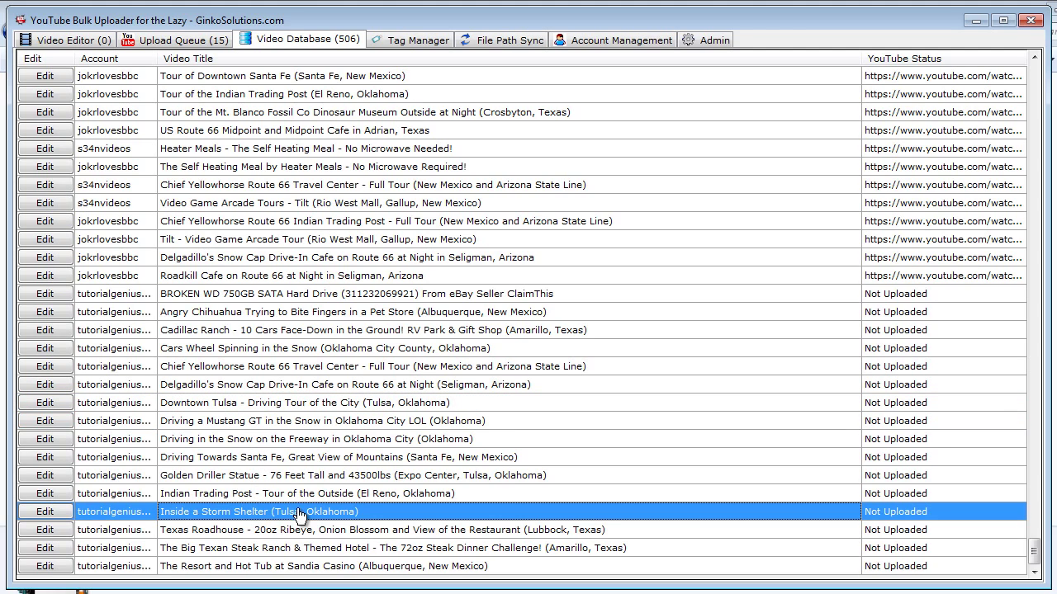
# Edit Inside a Storm Shelter, keep the tutorialgeniusdotcom account, and replace Tulsa with Oklahoma City in the title
pyautogui.click(46, 512)
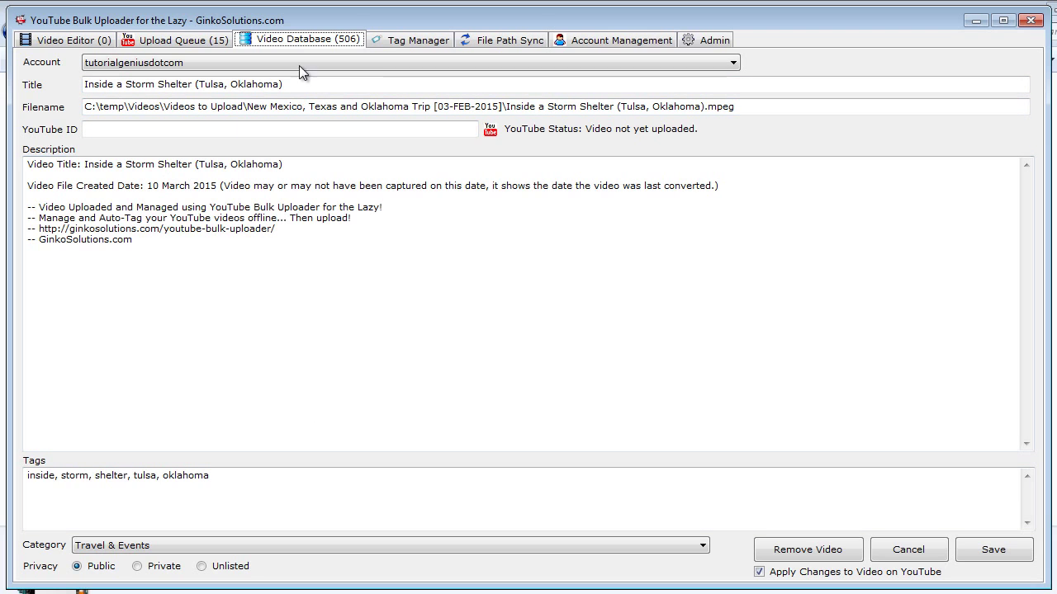
pyautogui.click(203, 60)
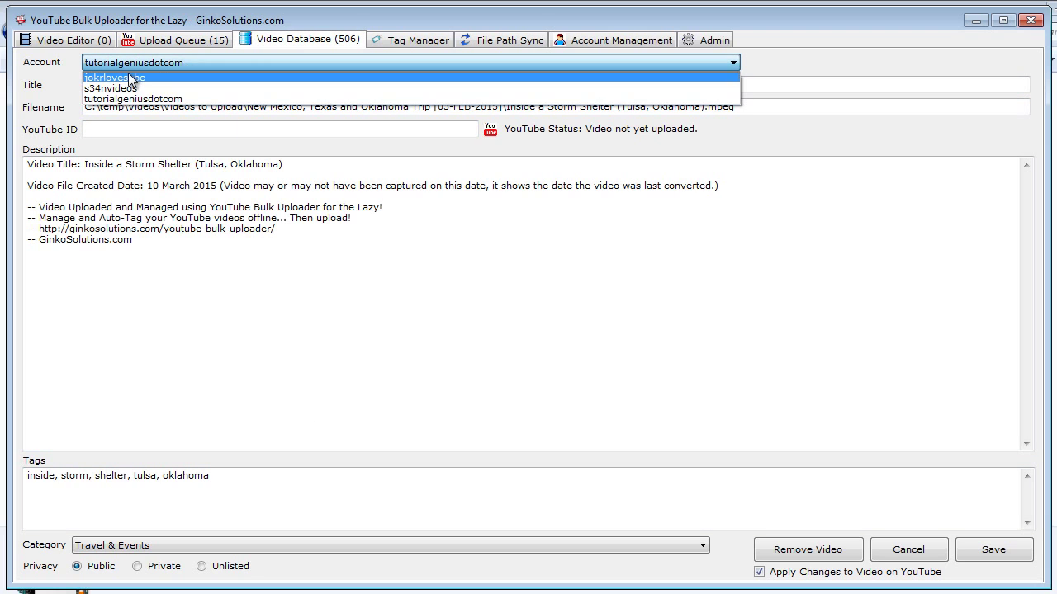
pyautogui.click(51, 88)
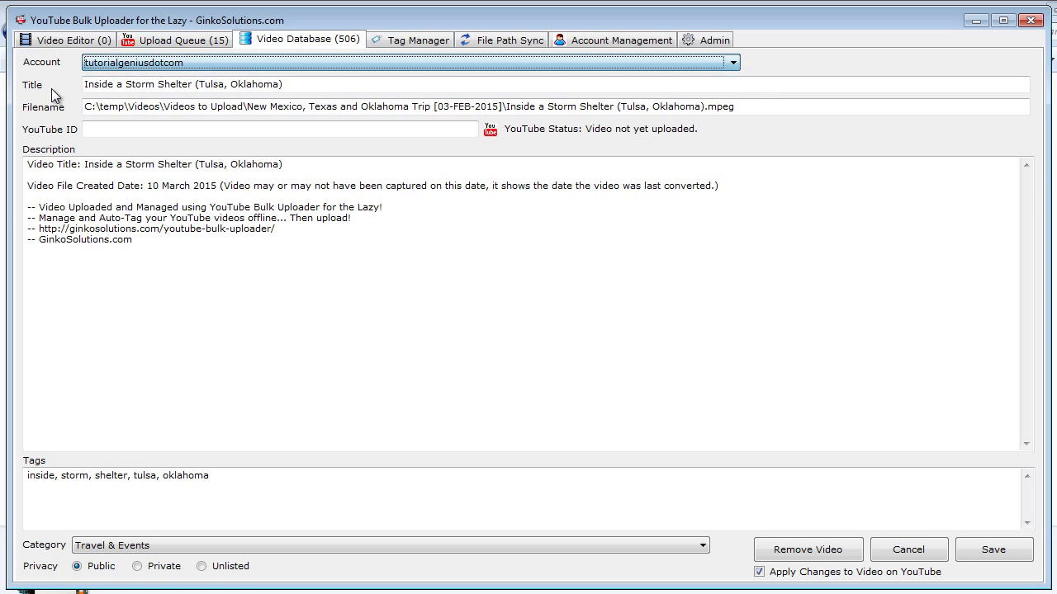
pyautogui.click(200, 83)
pyautogui.moveTo(223, 86); pyautogui.dragTo(204, 87)
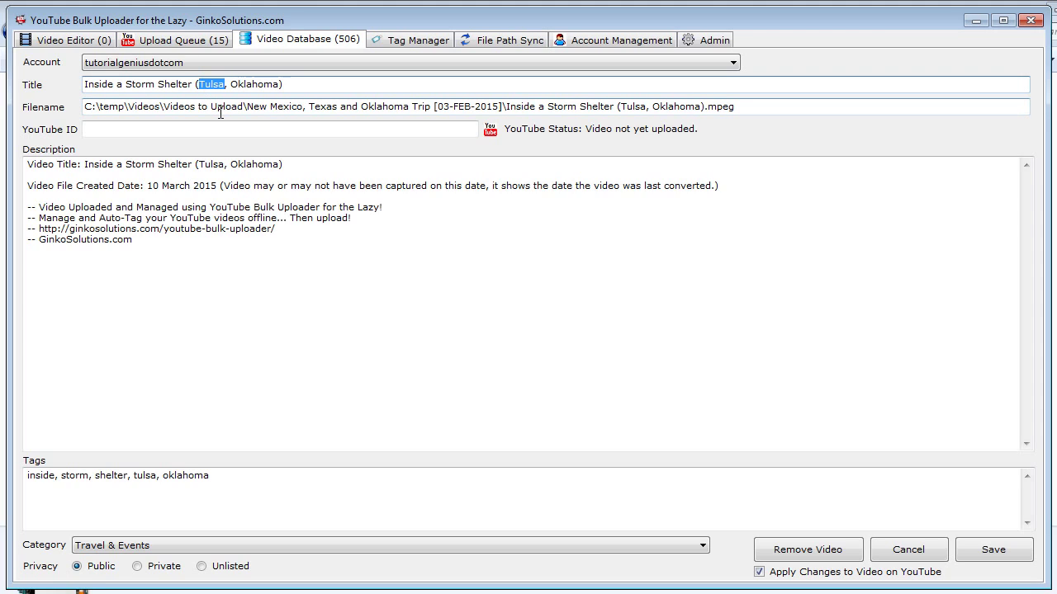
pyautogui.write('j')
pyautogui.press('BackSpace')
pyautogui.press('BackSpace')
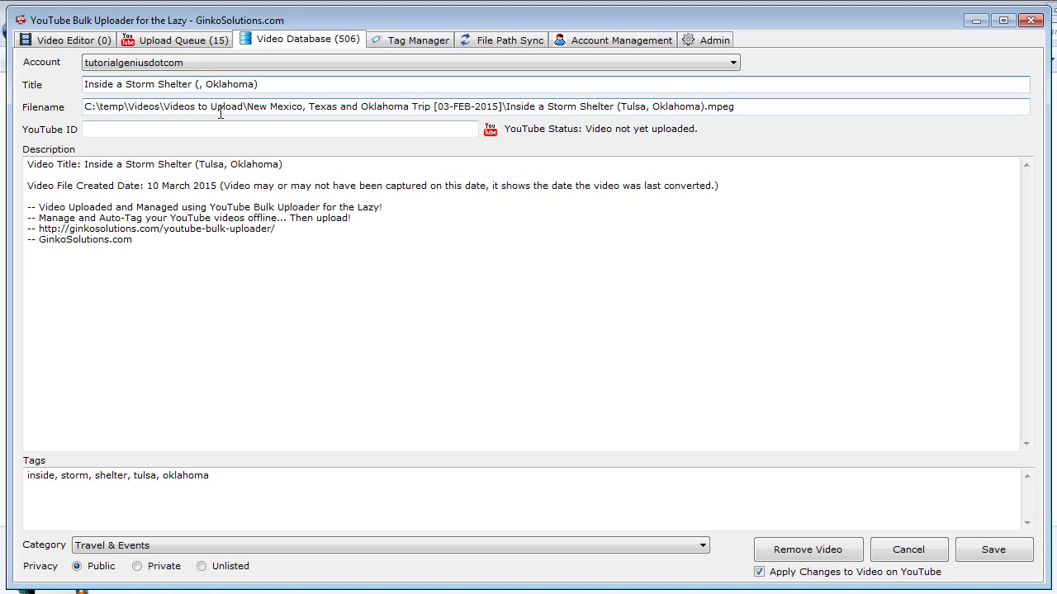
pyautogui.write('Oklahoma City')
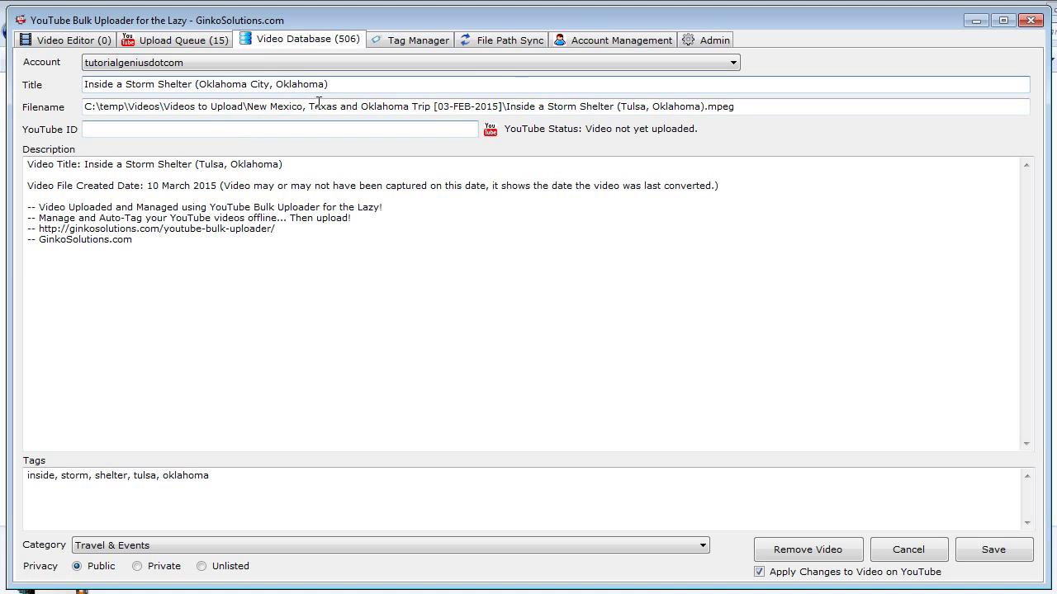
# Inspect the video's Filename path, highlighting the part from Trip onward
pyautogui.click(733, 106)
pyautogui.moveTo(748, 106); pyautogui.dragTo(86, 153)
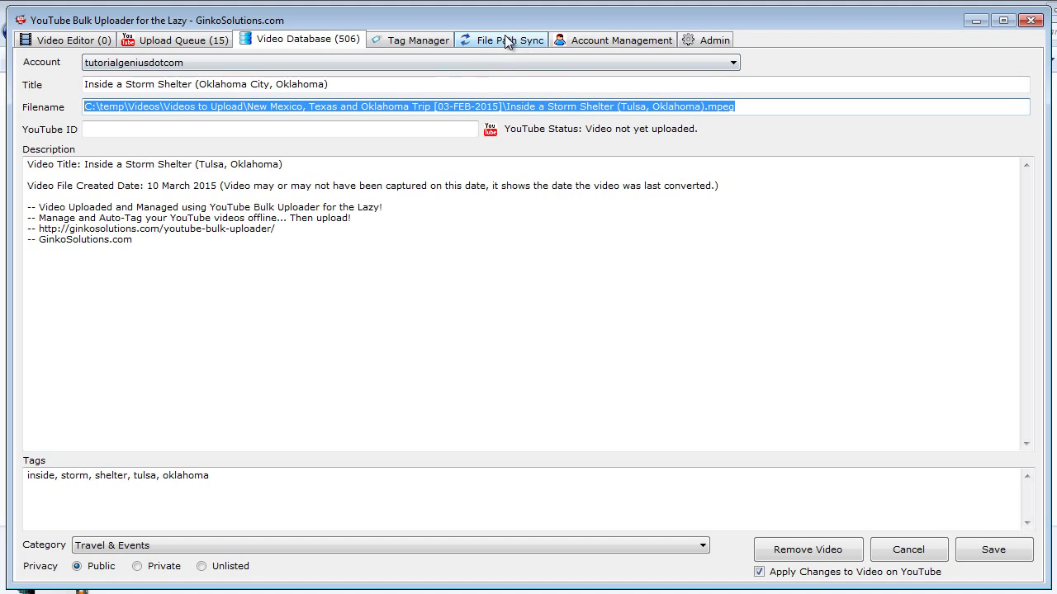
pyautogui.click(413, 106)
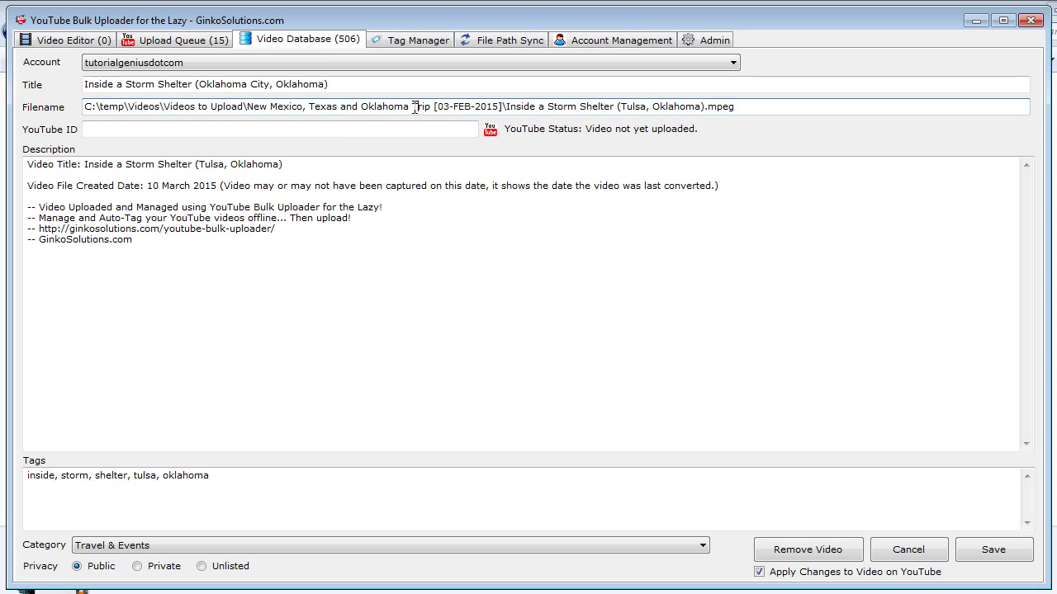
pyautogui.moveTo(390, 106); pyautogui.dragTo(746, 103)
pyautogui.click(754, 104)
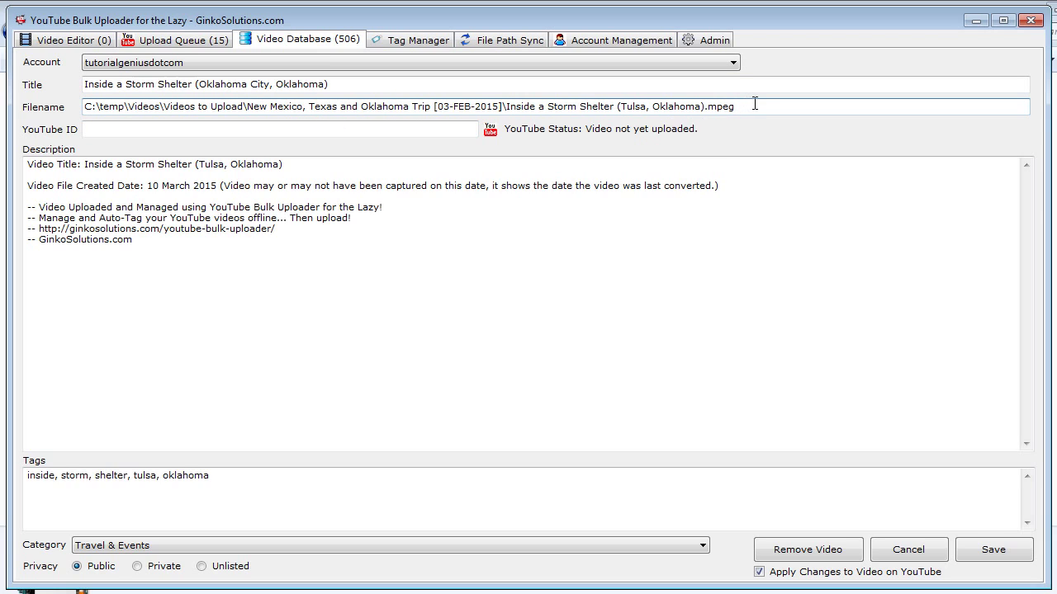
pyautogui.click(216, 131)
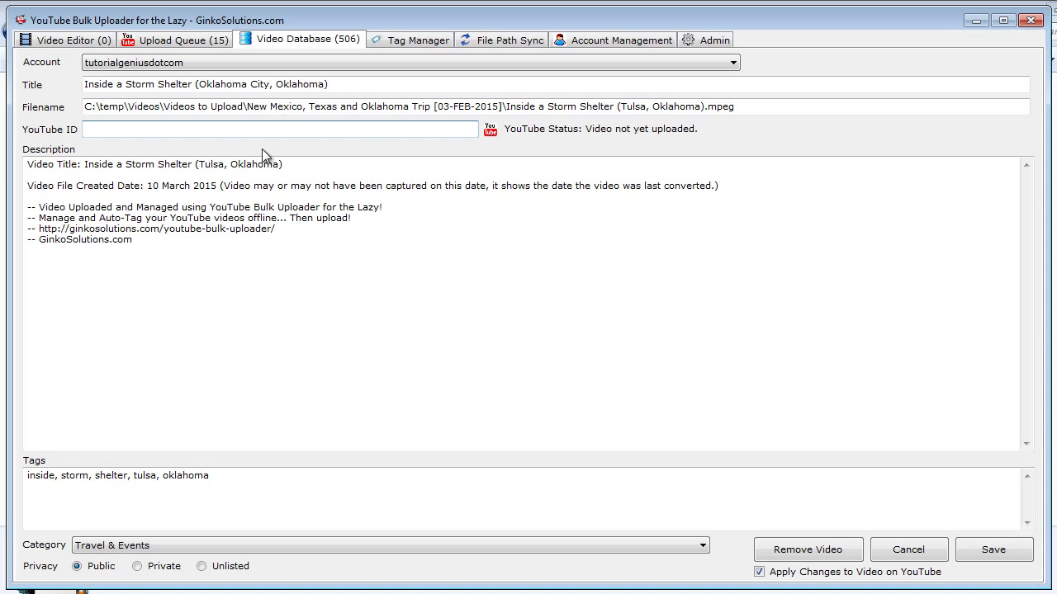
# Look over the storm shelter video's description and tags
pyautogui.moveTo(236, 288); pyautogui.dragTo(23, 162)
pyautogui.click(216, 487)
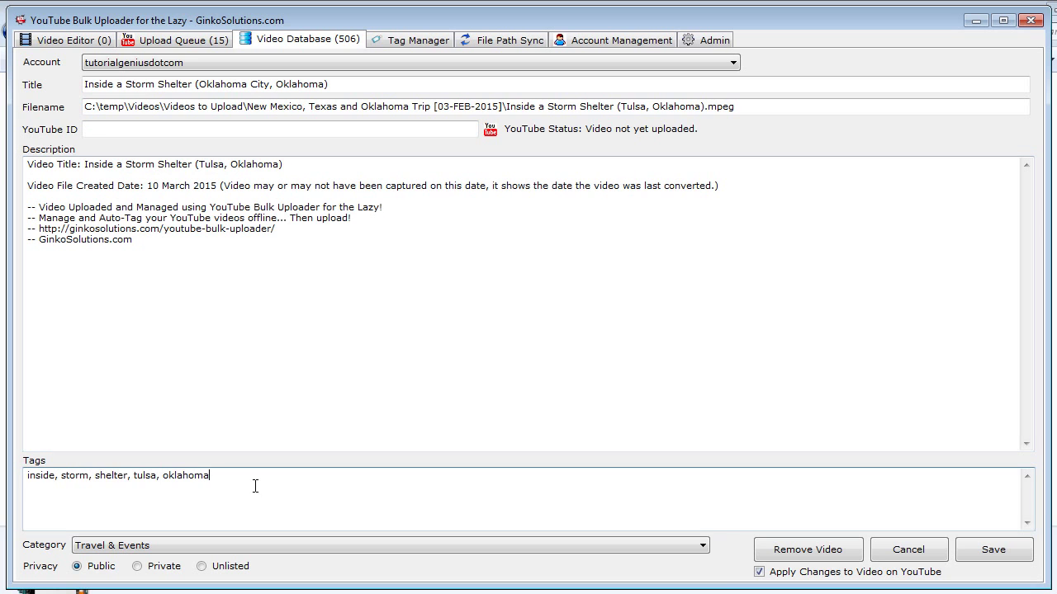
pyautogui.moveTo(217, 487); pyautogui.dragTo(18, 487)
pyautogui.click(277, 483)
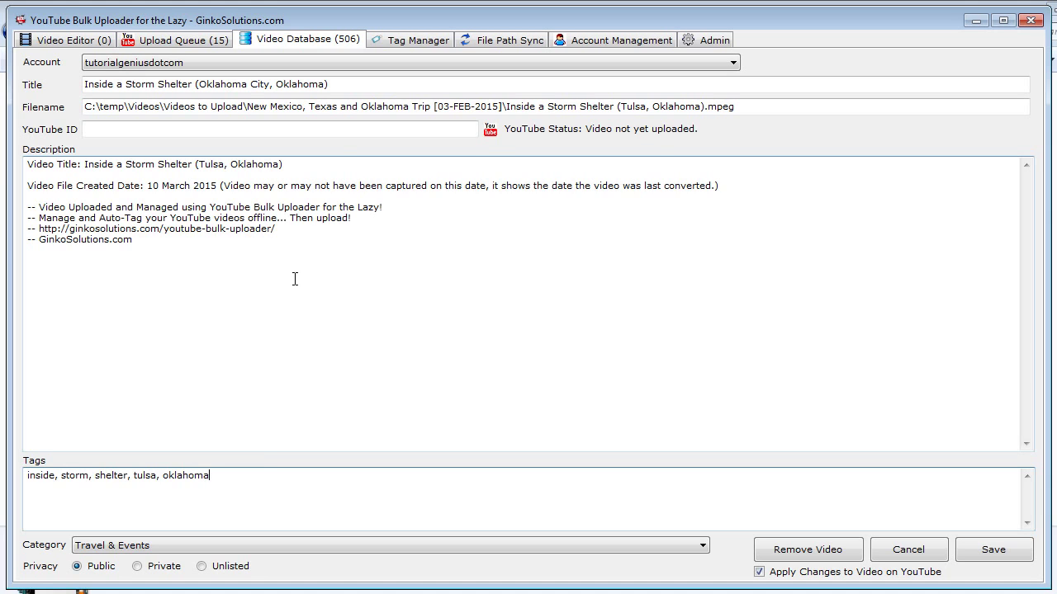
pyautogui.click(231, 498)
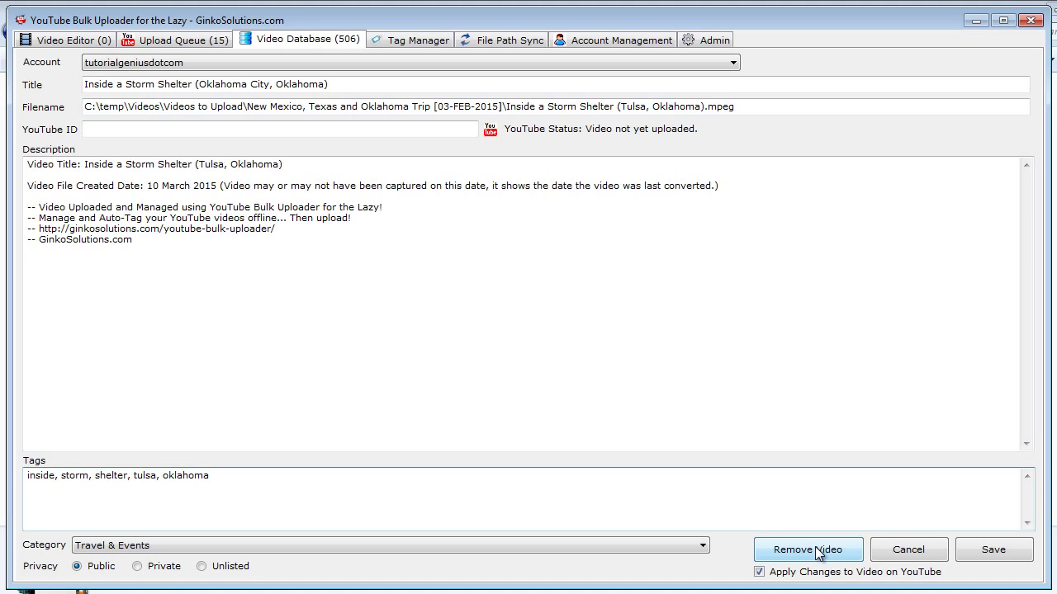
# Toggle Apply Changes to Video on YouTube off and back on, then cancel the edits
pyautogui.click(759, 572)
pyautogui.click(759, 572)
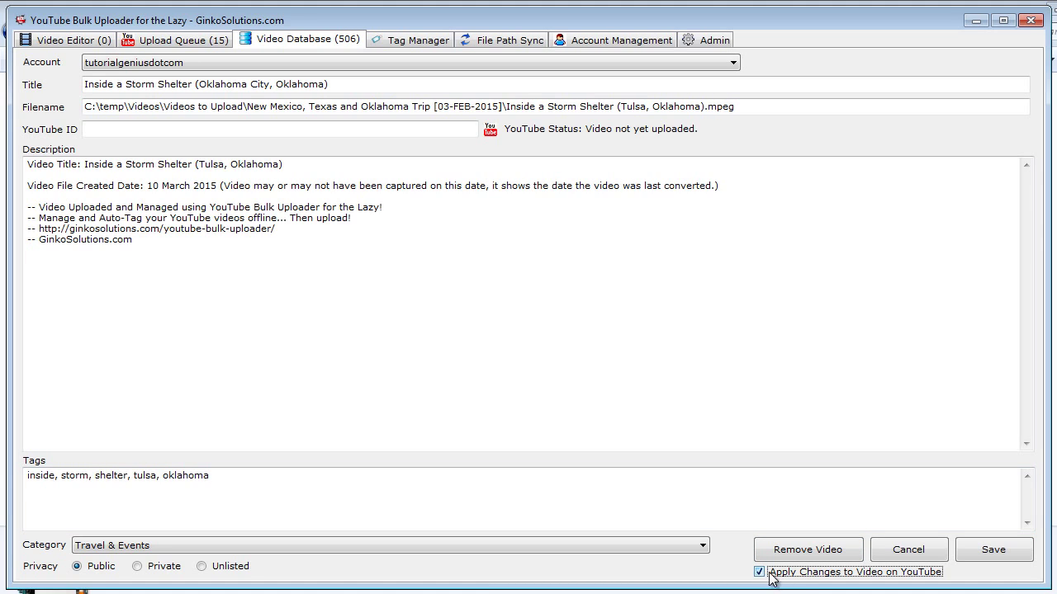
pyautogui.click(908, 550)
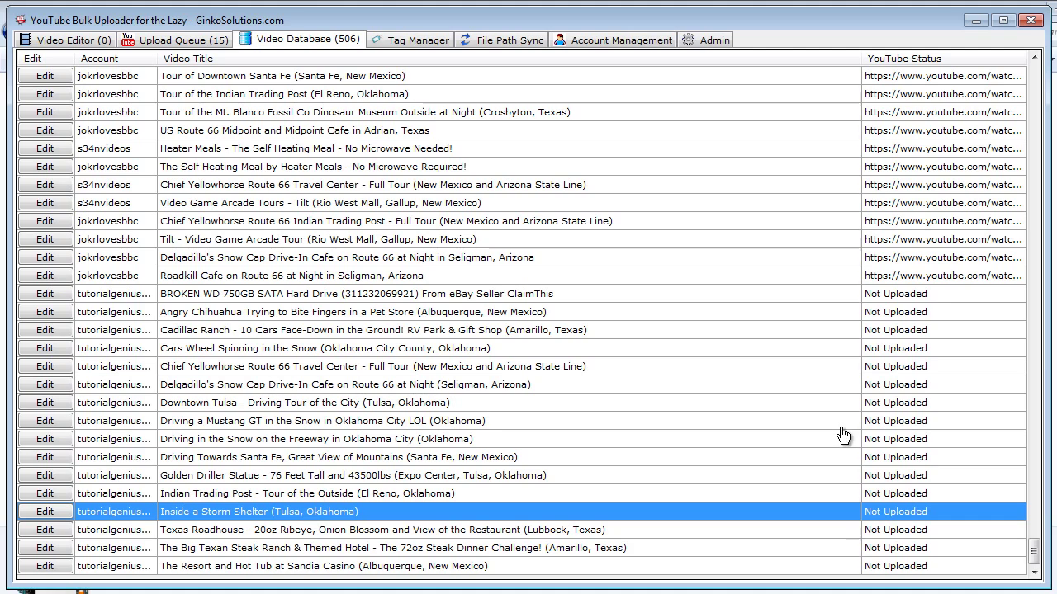
pyautogui.click(208, 495)
pyautogui.click(213, 513)
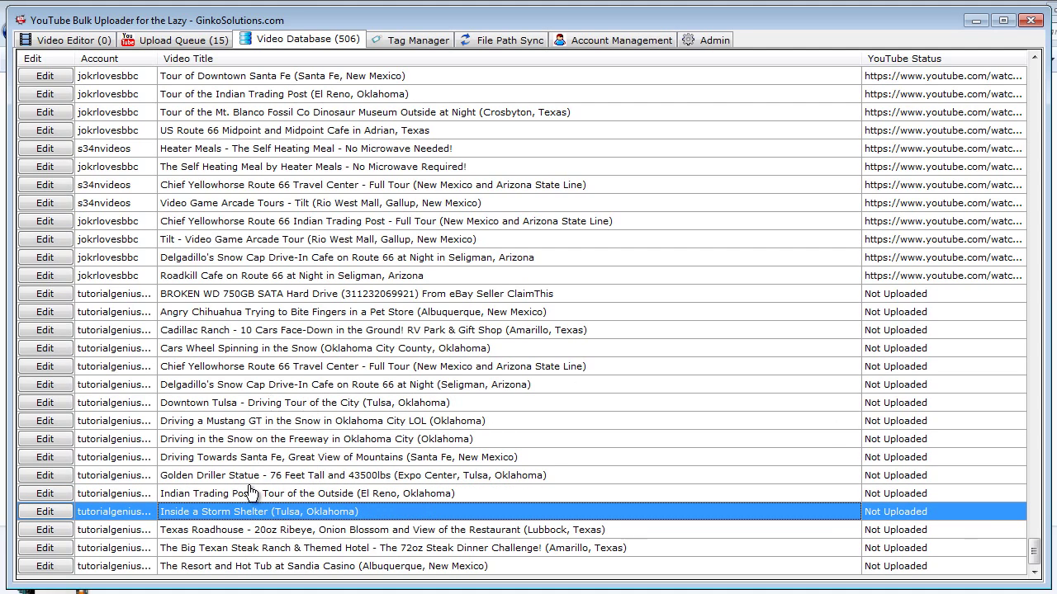
pyautogui.click(180, 38)
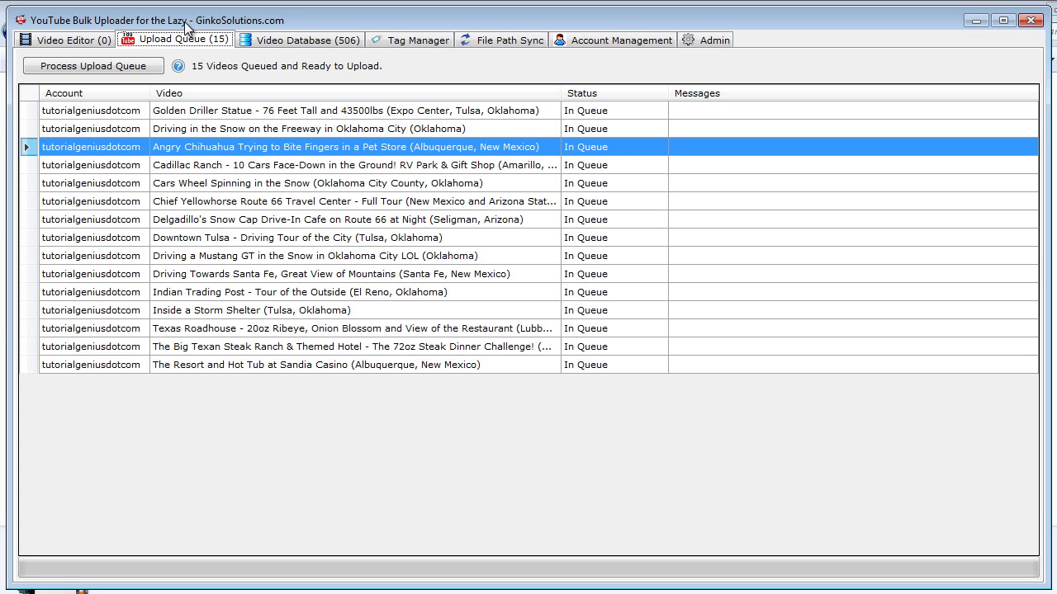
pyautogui.click(310, 41)
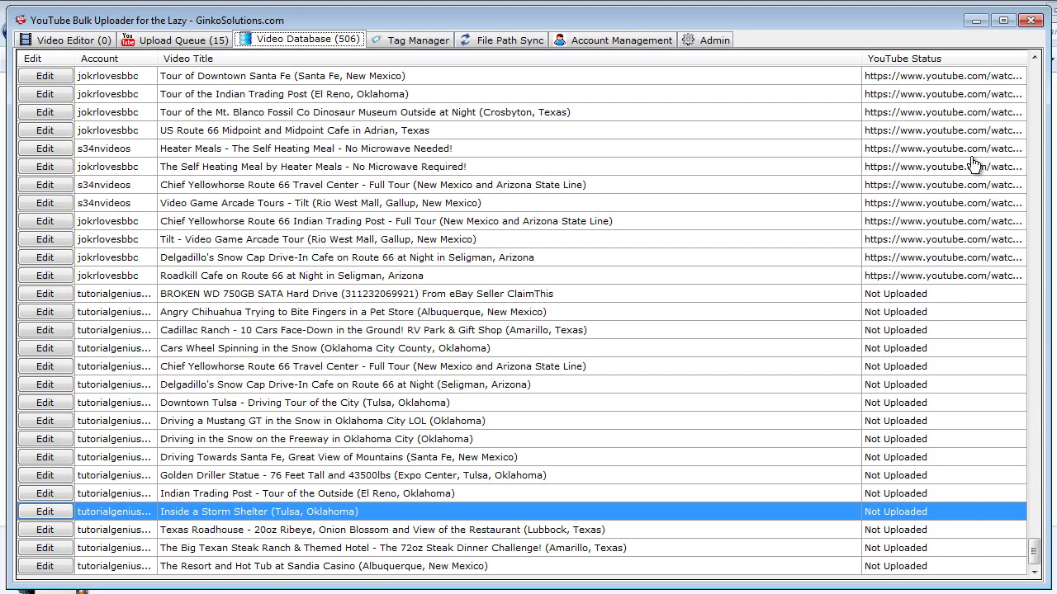
pyautogui.click(884, 276)
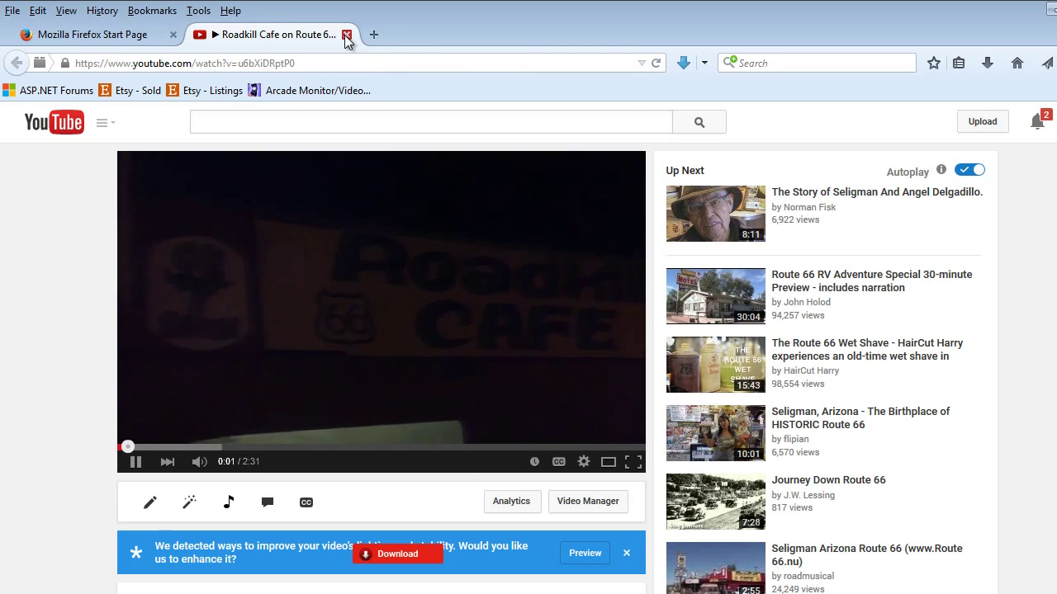
pyautogui.click(347, 34)
# Scroll the video list to the top, go to File Path Sync via Tag Manager, and click into Folder to Scan
pyautogui.hotkey('alt', 'Tab')
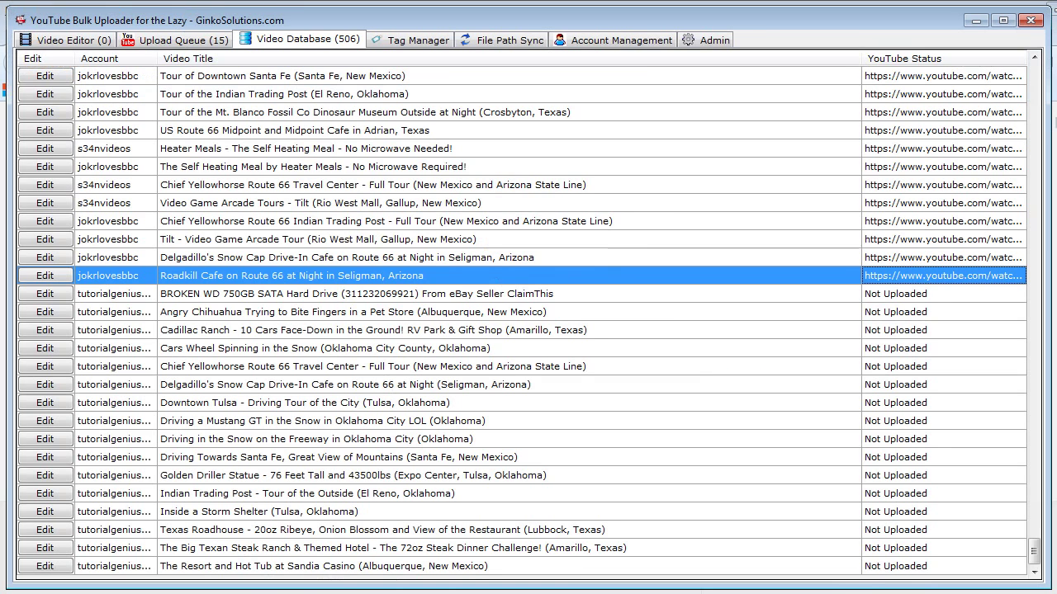
pyautogui.click(909, 301)
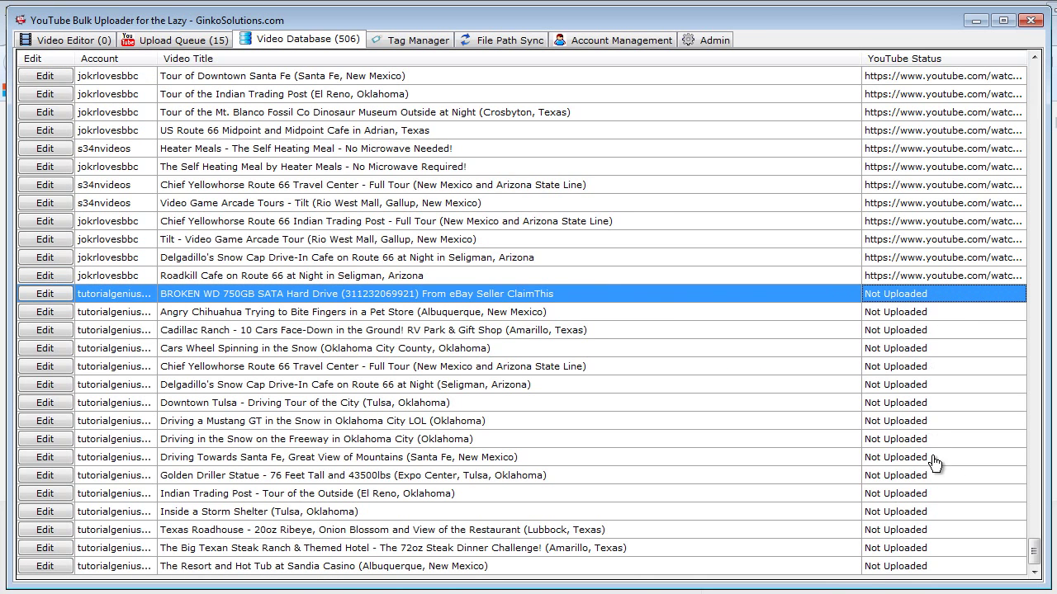
pyautogui.moveTo(1035, 552); pyautogui.dragTo(1037, 68)
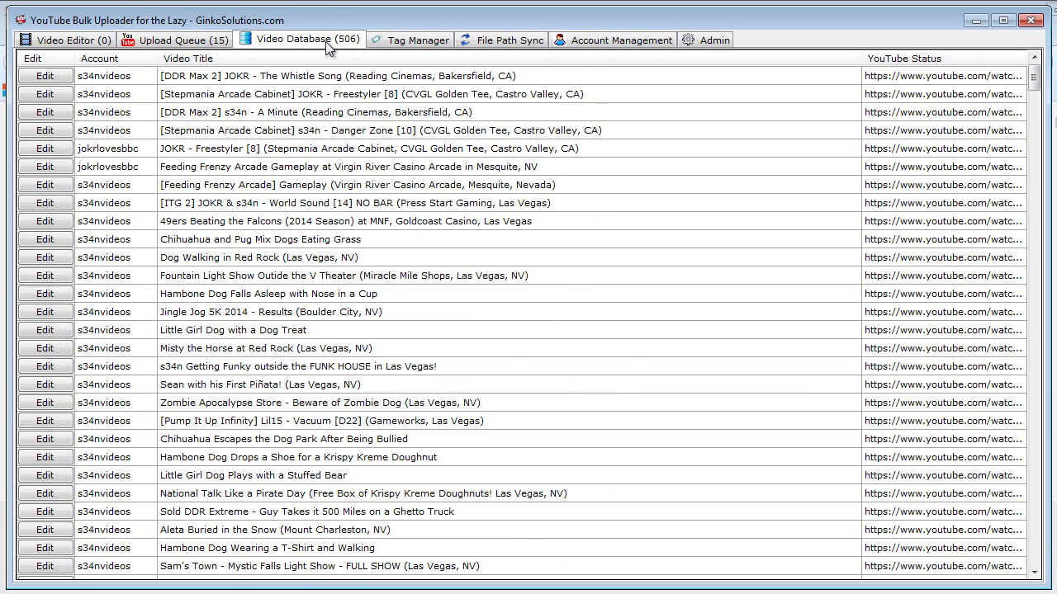
pyautogui.click(387, 41)
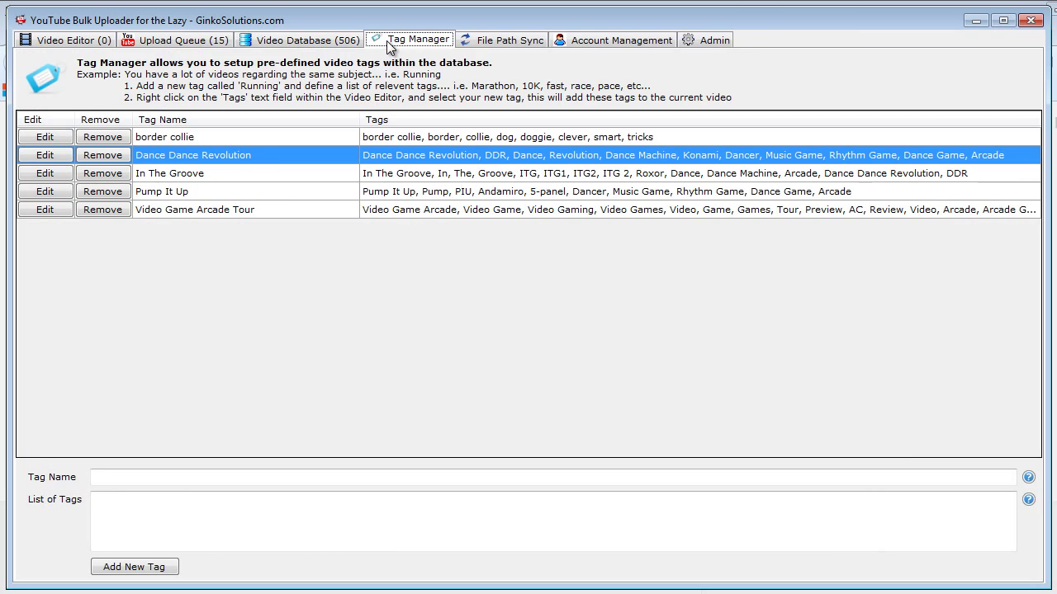
pyautogui.click(492, 43)
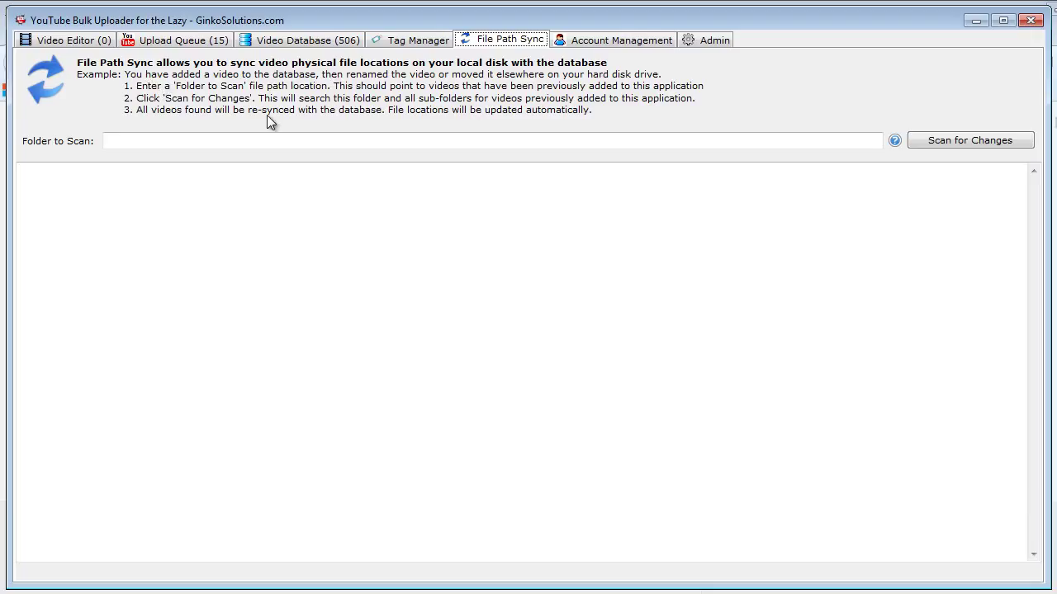
pyautogui.click(296, 136)
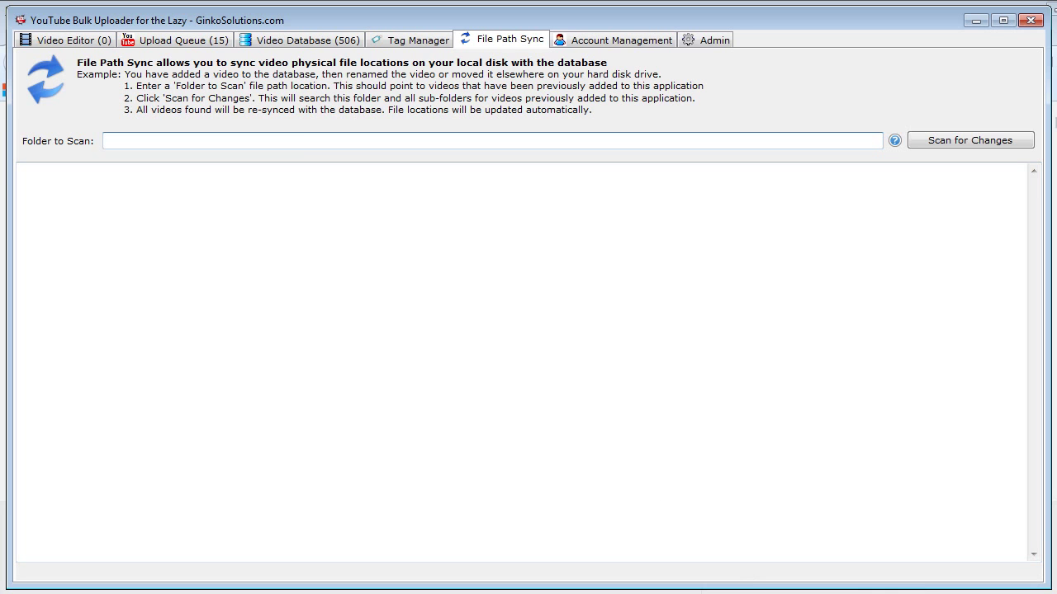
pyautogui.hotkey('alt', 'Tab')
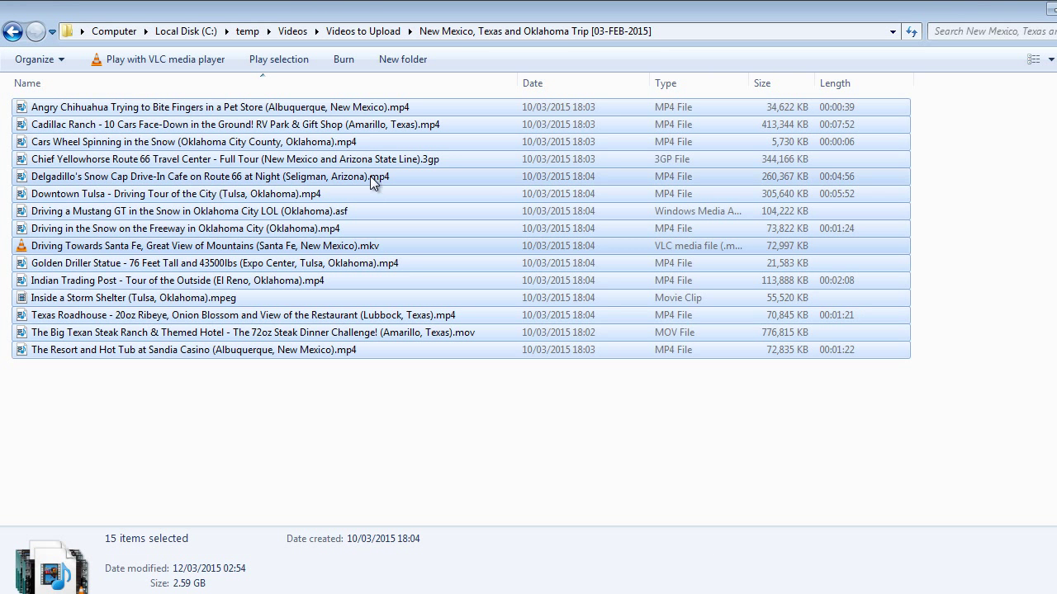
# Open the trip folder and rename the Cadillac Ranch video from RV Park to R Park
pyautogui.click(353, 28)
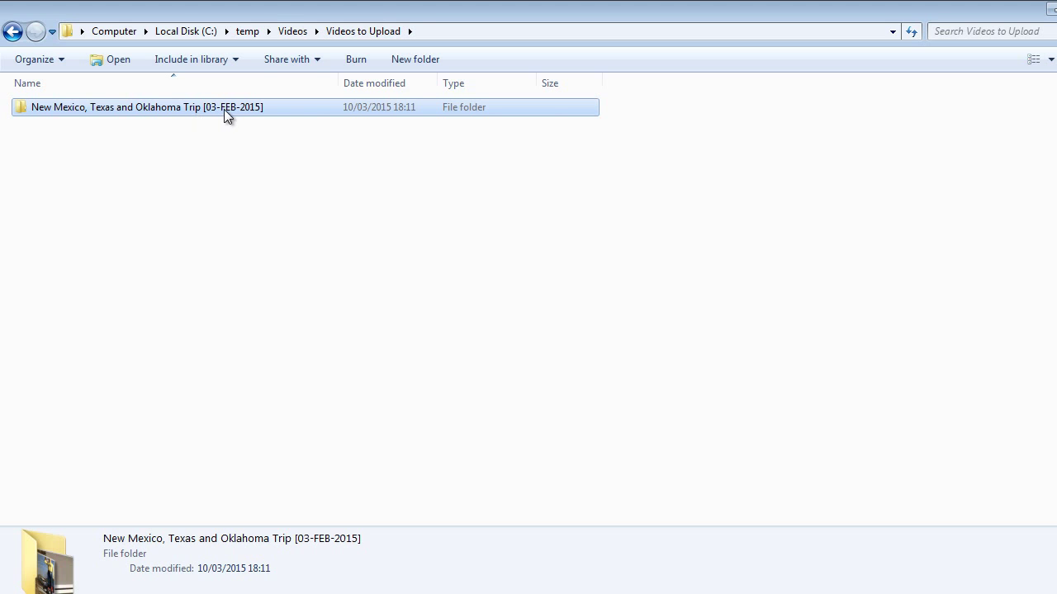
pyautogui.click(286, 29)
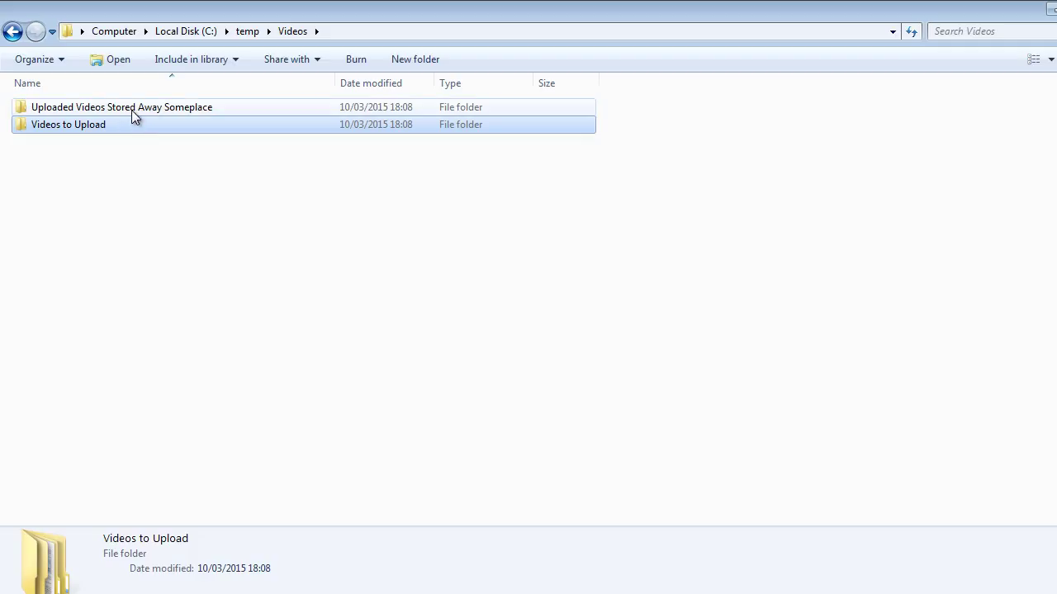
pyautogui.doubleClick(108, 124)
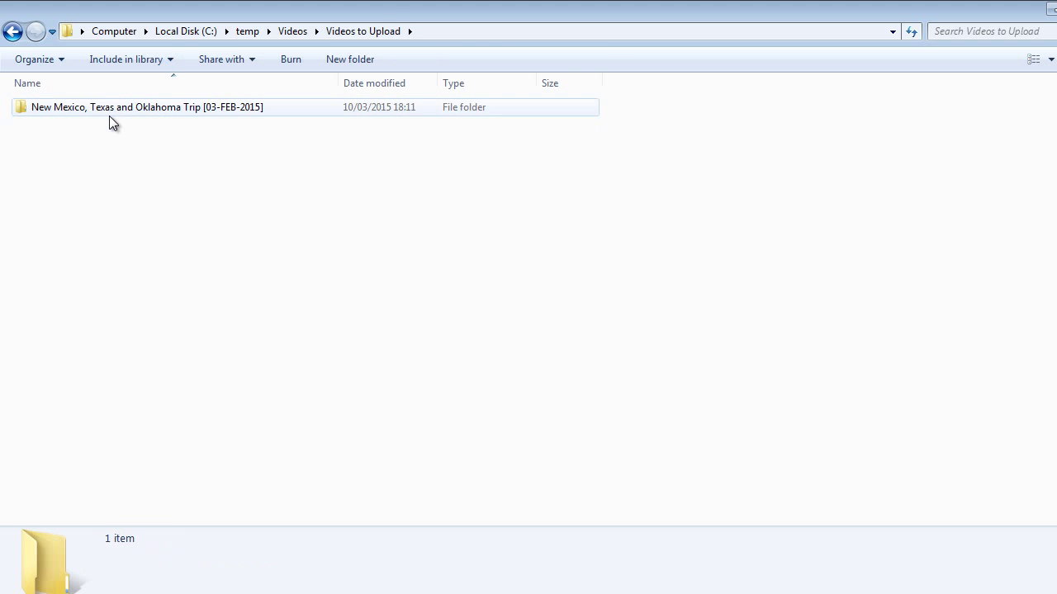
pyautogui.doubleClick(207, 108)
pyautogui.click(231, 124)
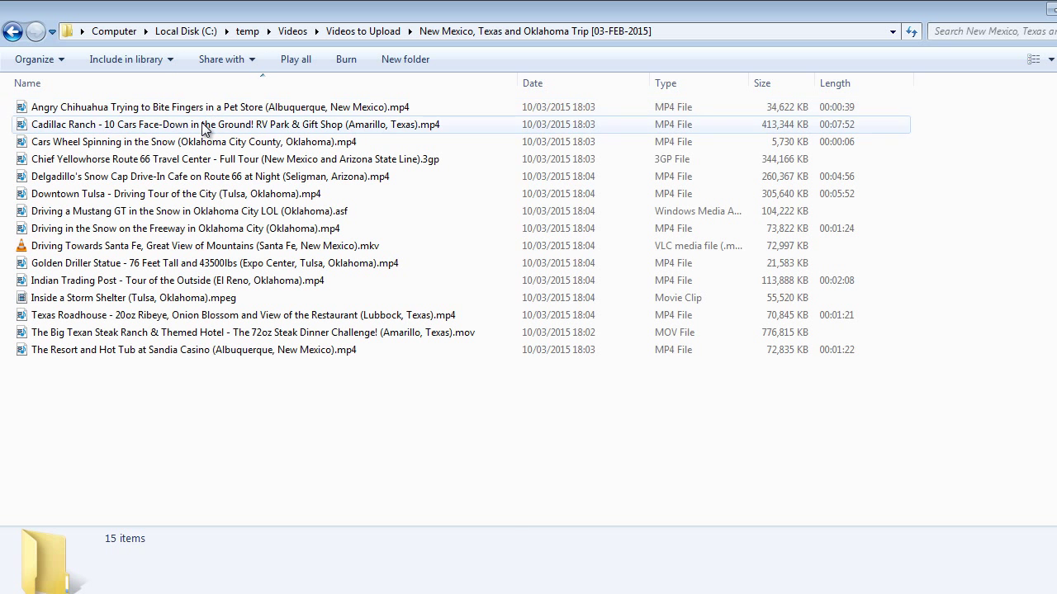
pyautogui.click(258, 125)
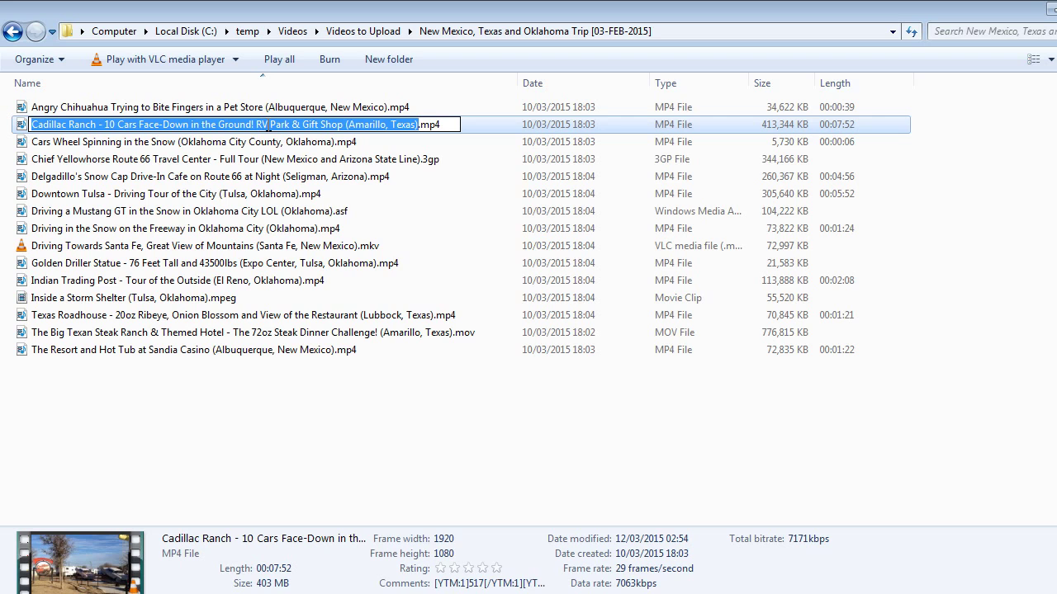
pyautogui.click(269, 125)
pyautogui.press('BackSpace')
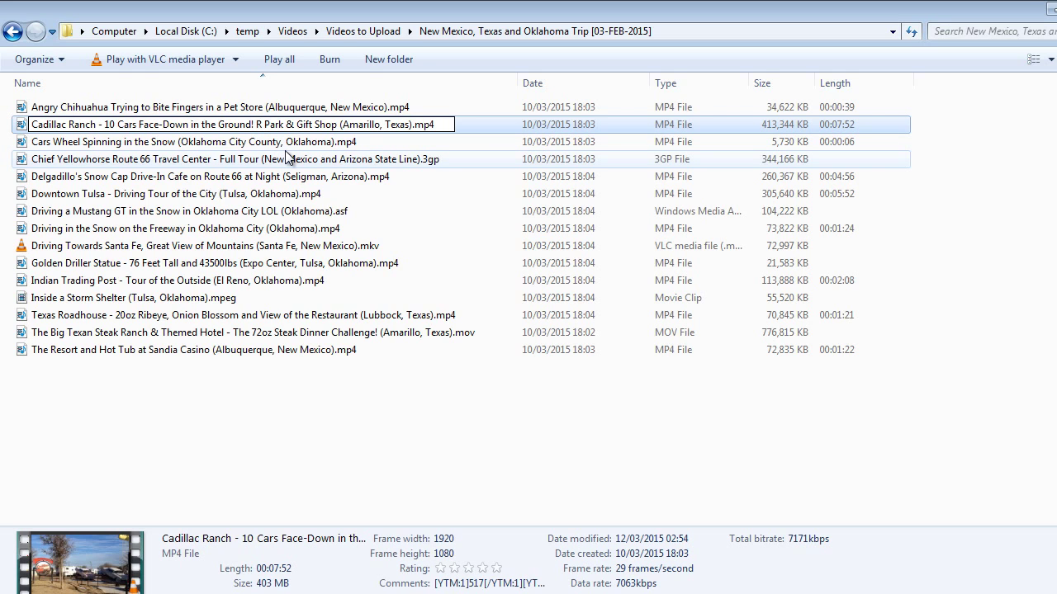
pyautogui.click(262, 154)
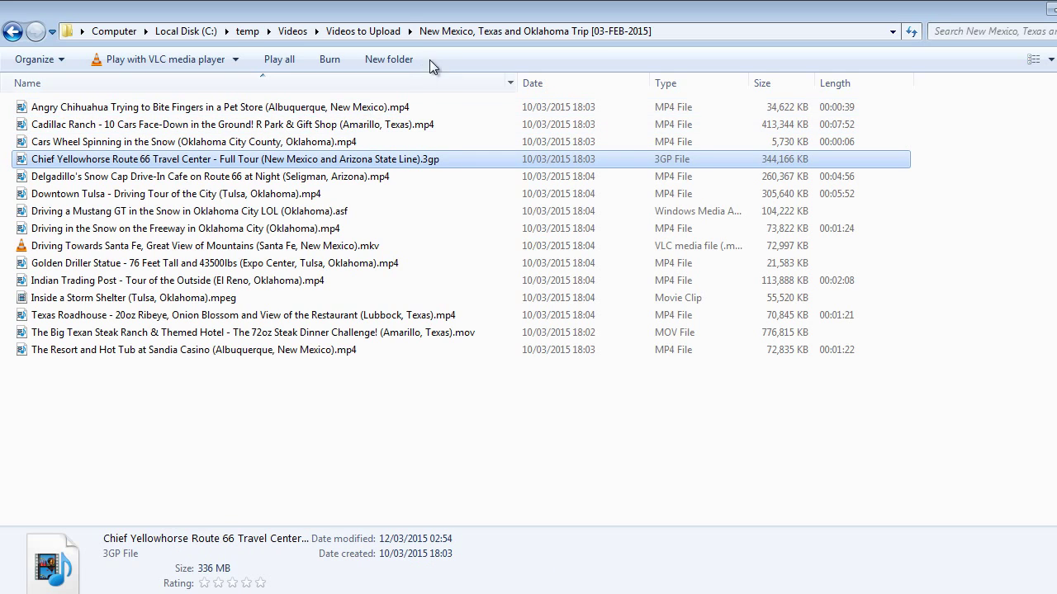
# Confirm the trip folder now sits in Uploaded Videos Stored Away Someplace and Videos to Upload is empty
pyautogui.click(377, 31)
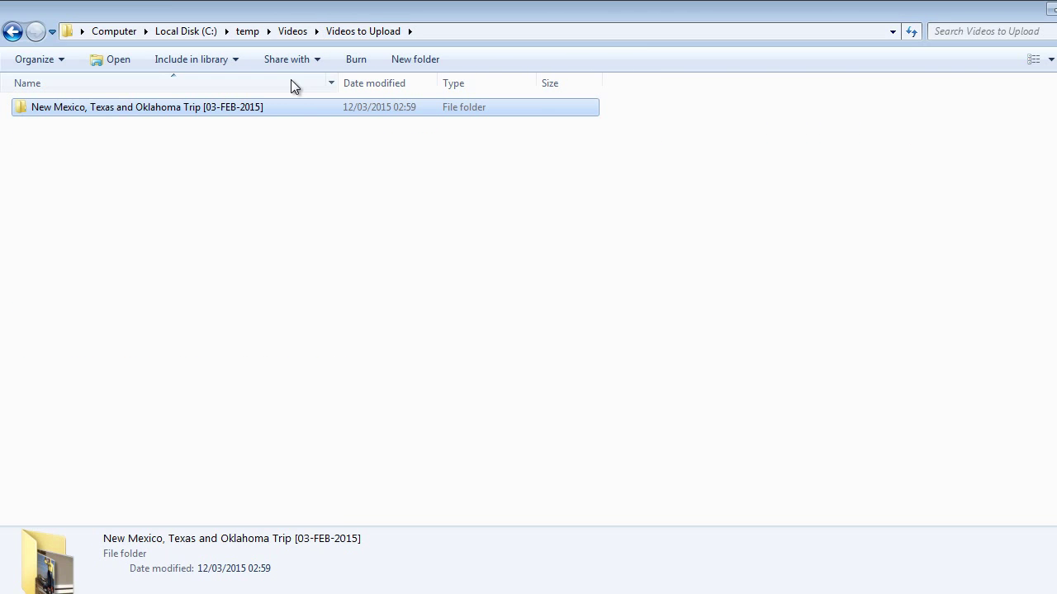
pyautogui.click(297, 33)
pyautogui.doubleClick(252, 106)
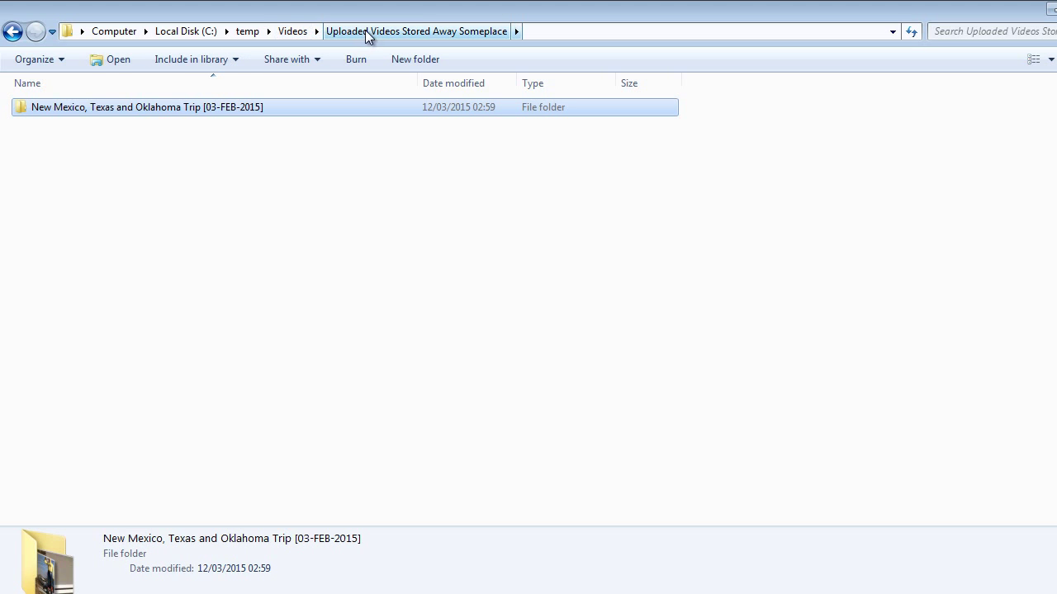
pyautogui.click(297, 35)
pyautogui.doubleClick(114, 125)
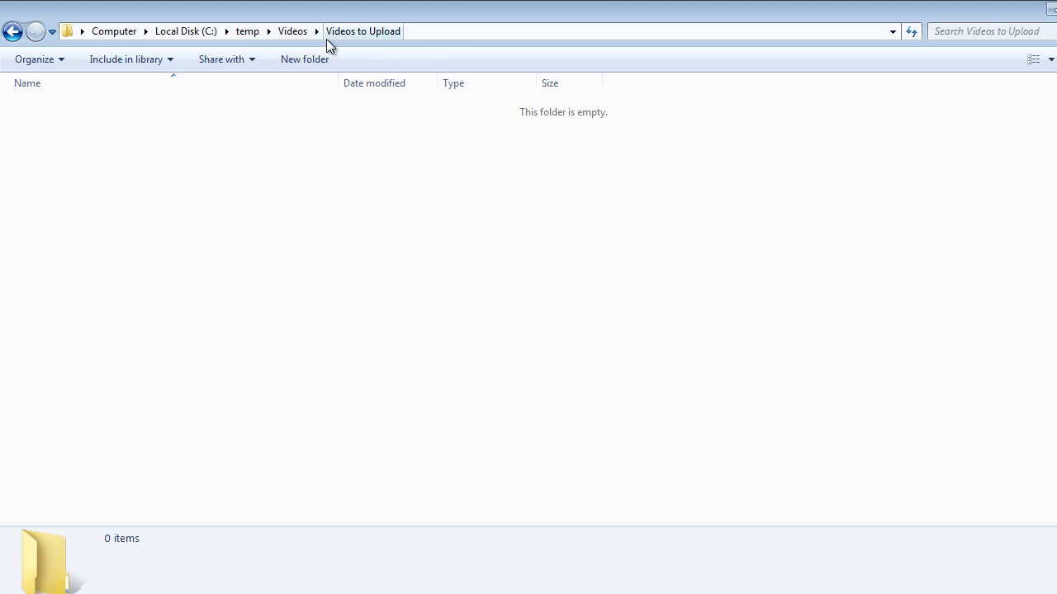
pyautogui.click(294, 30)
# Open Downtown Tulsa's details in the Video Database, check its Filename names Videos to Upload, then cancel
pyautogui.hotkey('alt', 'Tab')
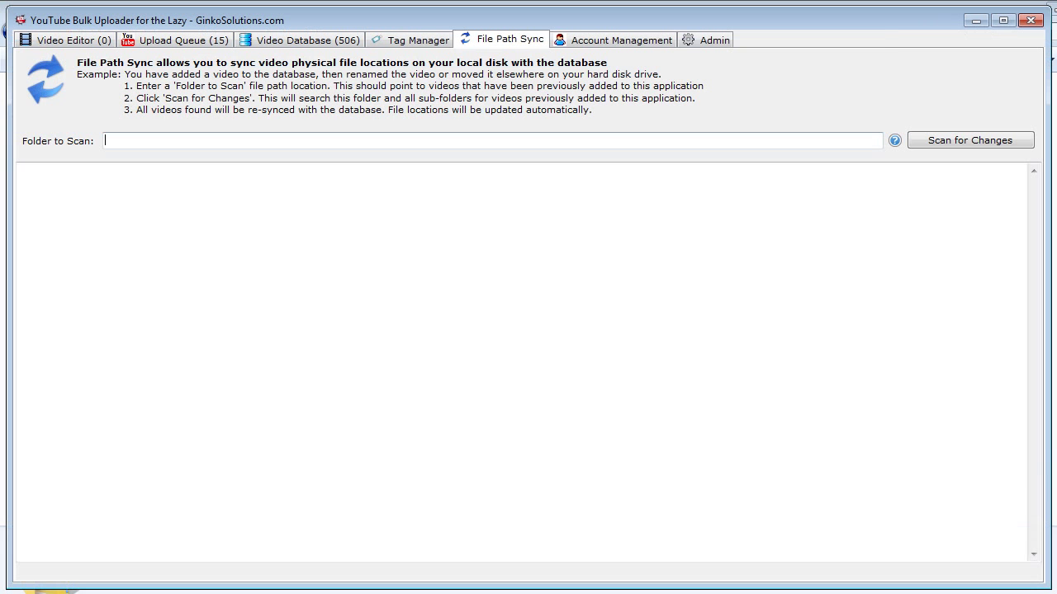
pyautogui.click(278, 41)
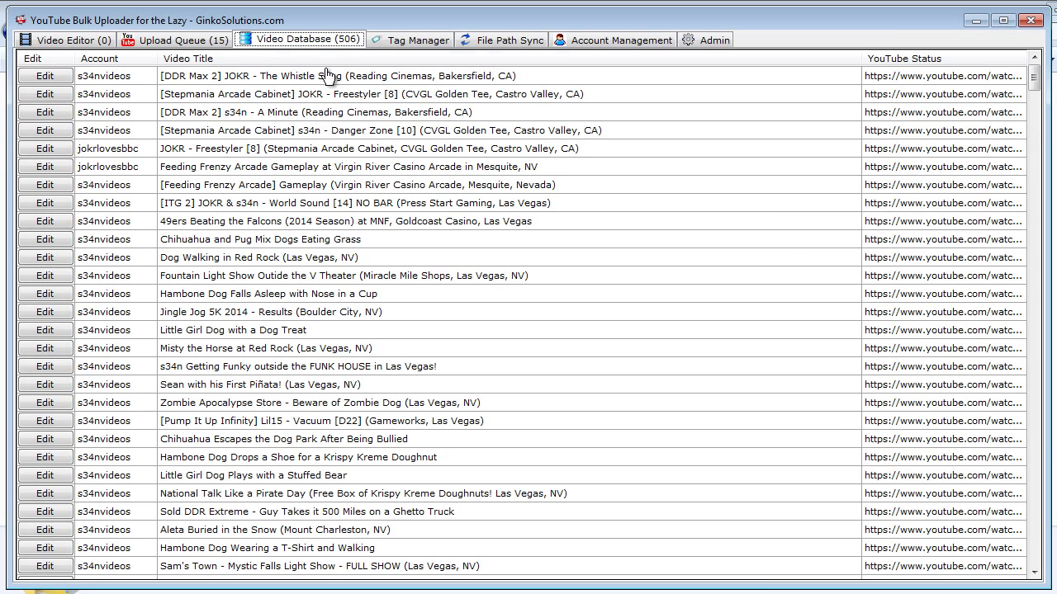
pyautogui.moveTo(1037, 87); pyautogui.dragTo(1036, 576)
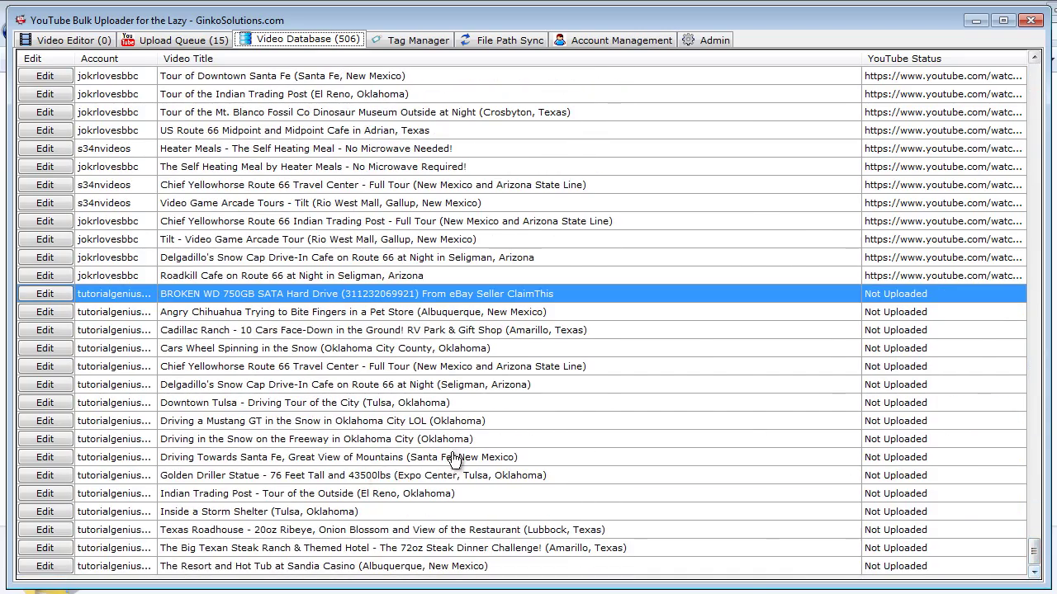
pyautogui.click(62, 403)
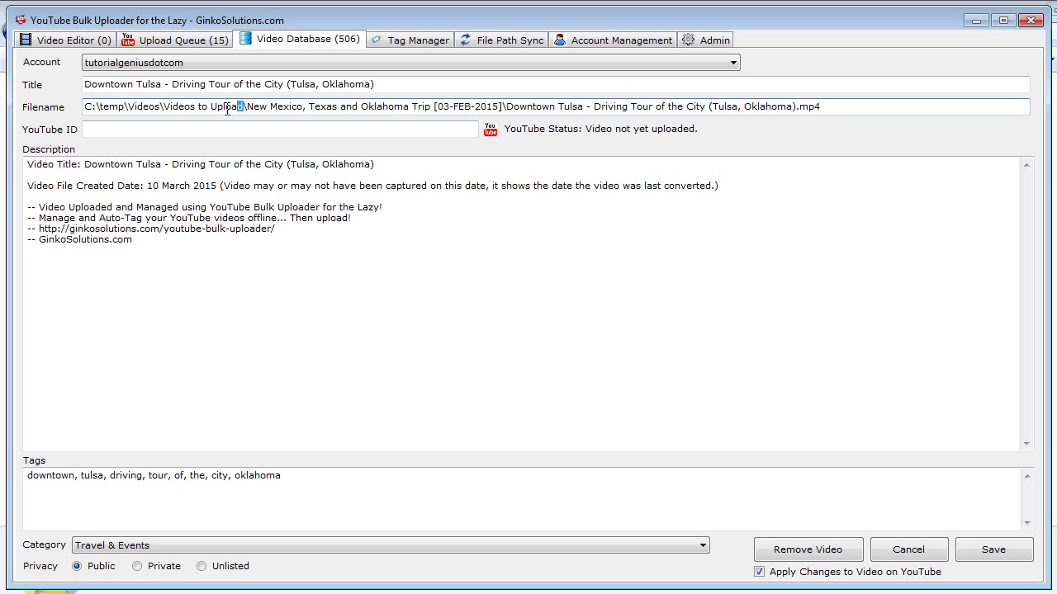
pyautogui.moveTo(245, 107); pyautogui.dragTo(169, 107)
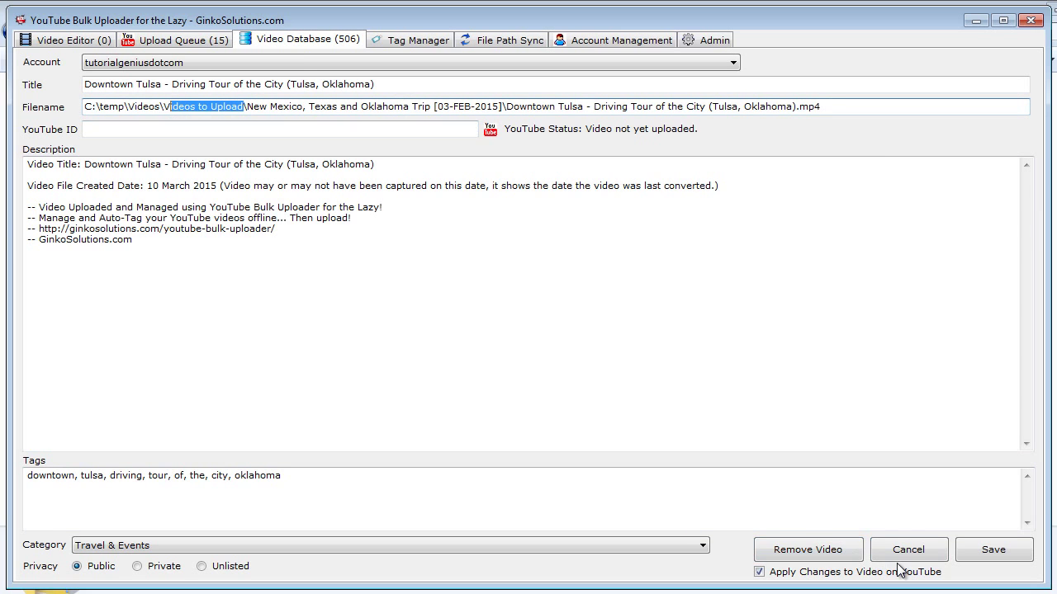
pyautogui.click(919, 550)
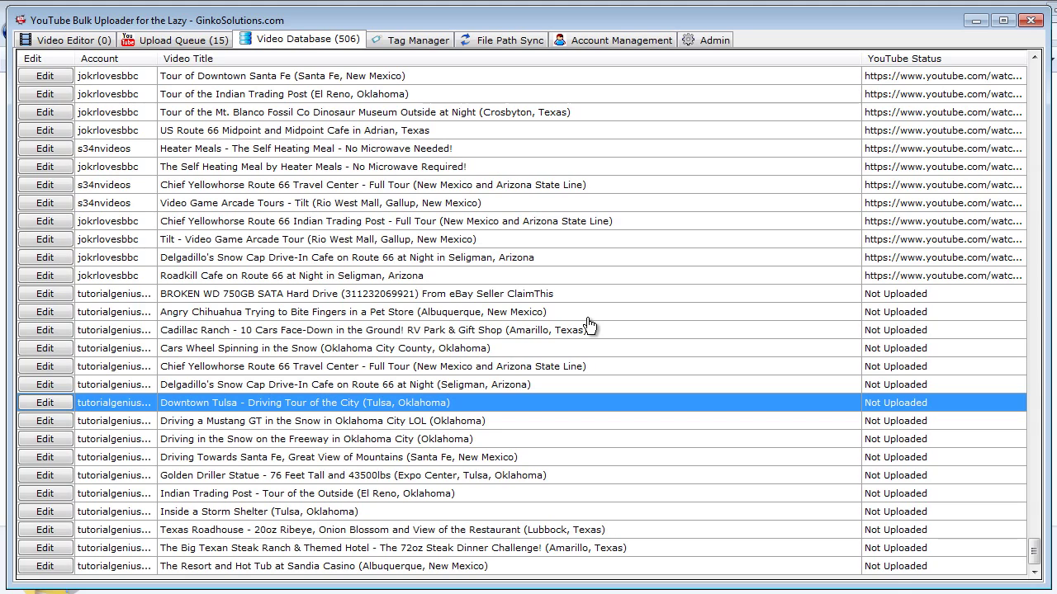
# Open File Path Sync, click into Folder to Scan, then return to the Explorer window
pyautogui.click(487, 41)
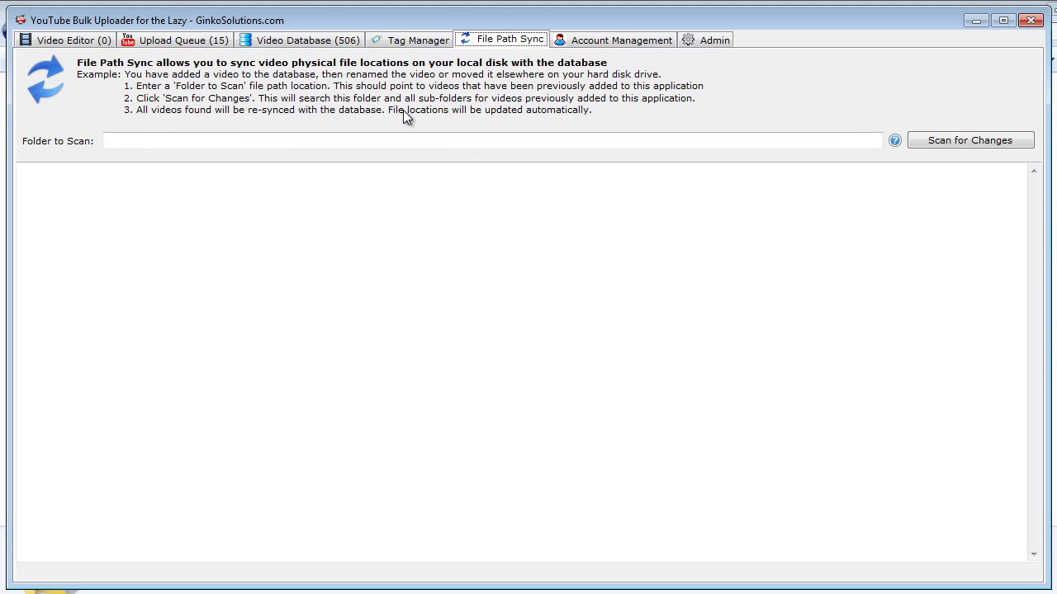
pyautogui.click(405, 142)
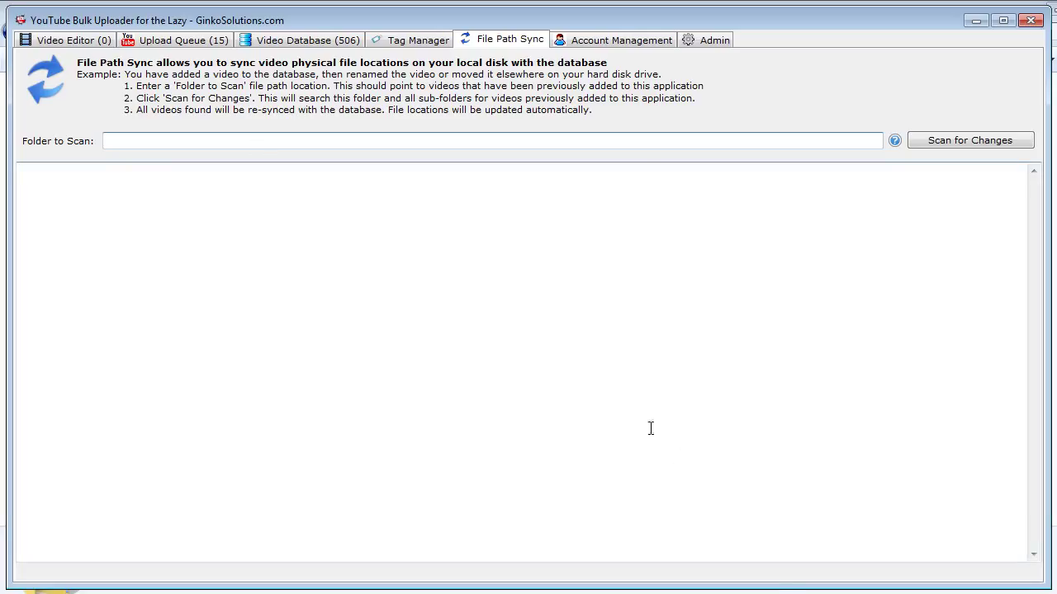
pyautogui.click(773, 591)
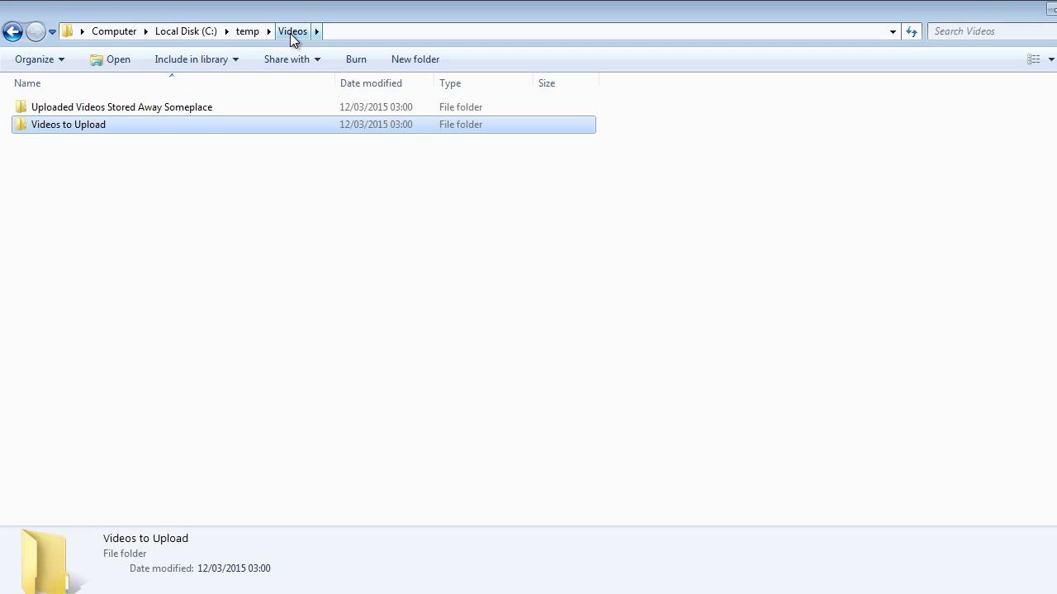
# Copy C:\temp\Videos from the address bar and verify the 15 trip videos under Uploaded Videos Stored Away Someplace
pyautogui.click(351, 31)
pyautogui.hotkey('ctrl', 'c')
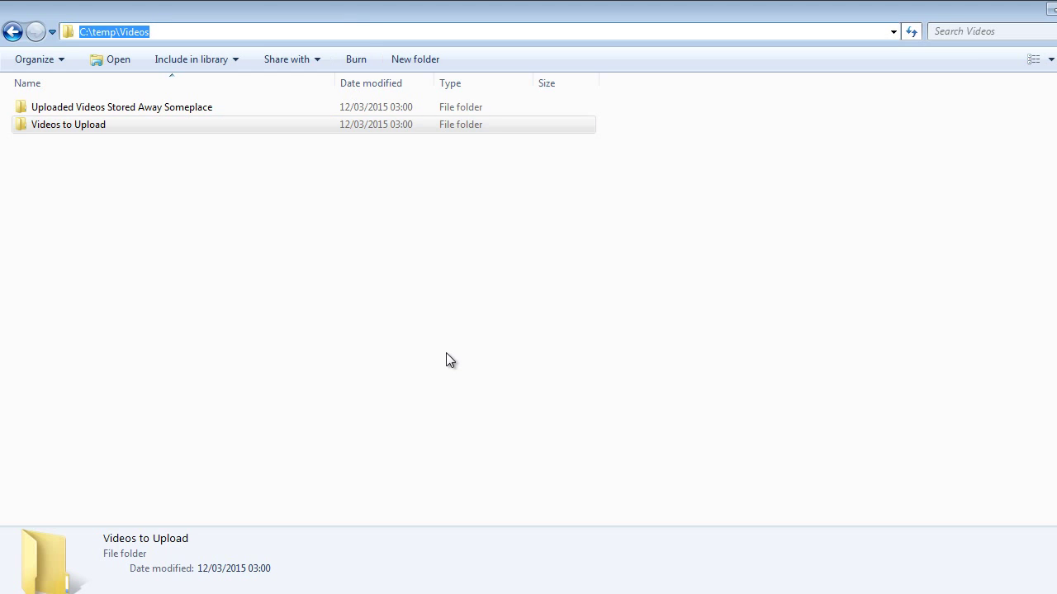
pyautogui.click(448, 356)
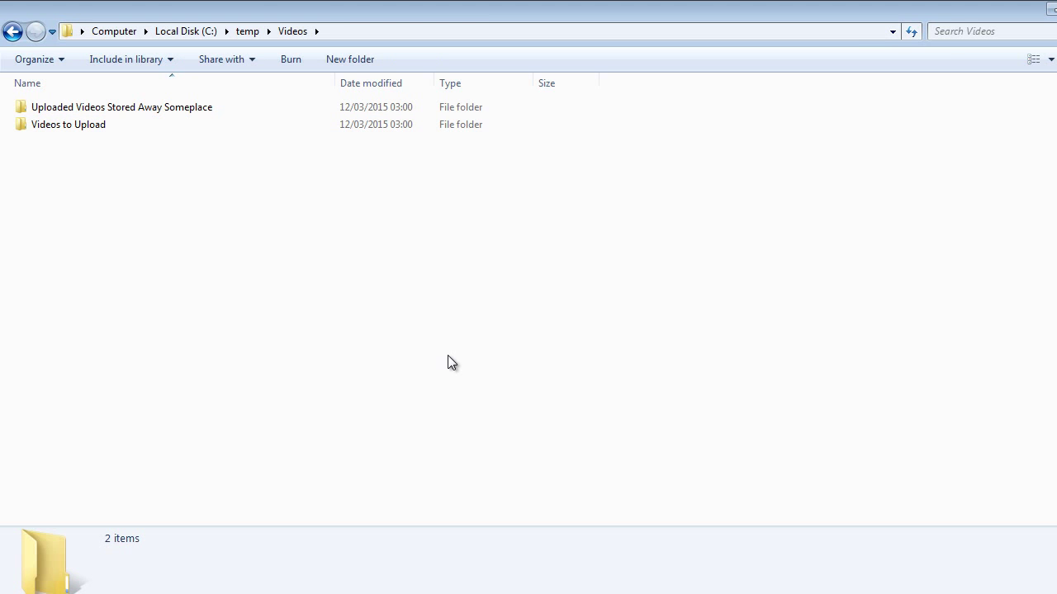
pyautogui.doubleClick(187, 108)
pyautogui.doubleClick(170, 109)
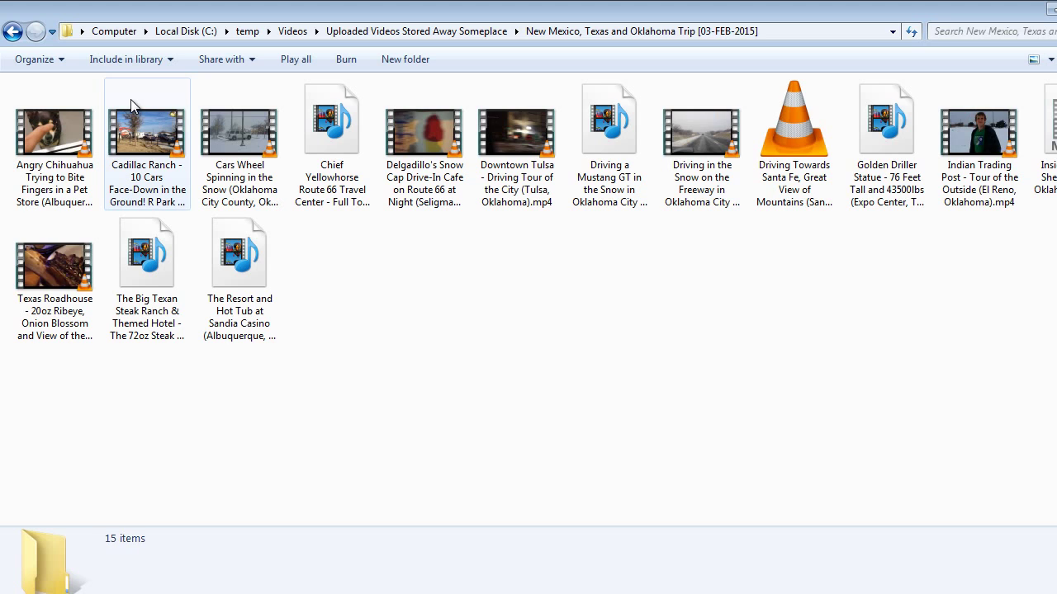
pyautogui.click(13, 31)
pyautogui.doubleClick(178, 113)
# Paste C:\temp\Videos into Folder to Scan, run Scan for Changes, and review the 'File Path has been Updated' log entries
pyautogui.hotkey('alt', 'Tab')
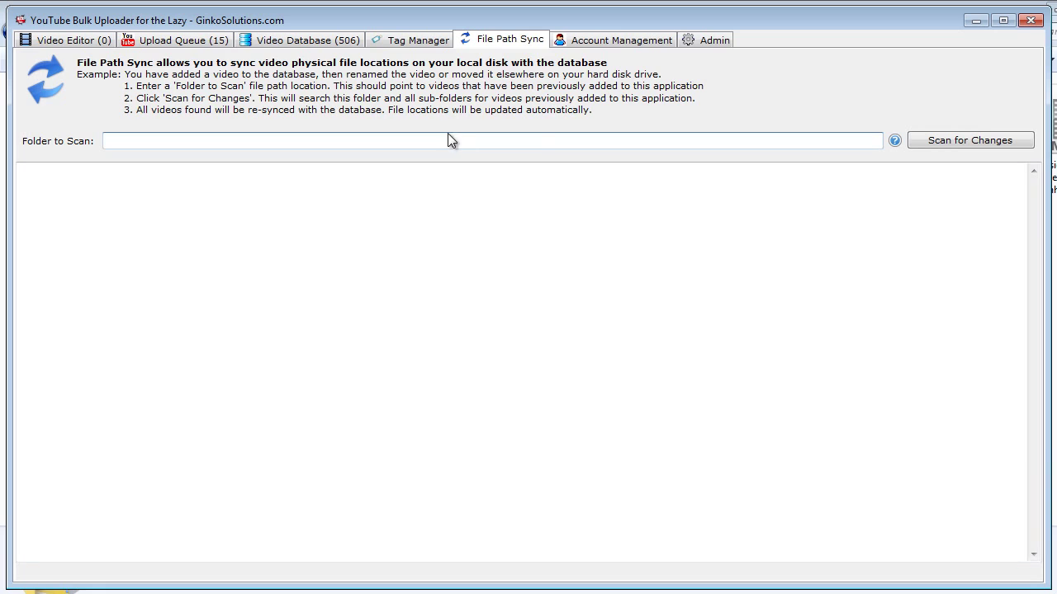
pyautogui.hotkey('ctrl', 'v')
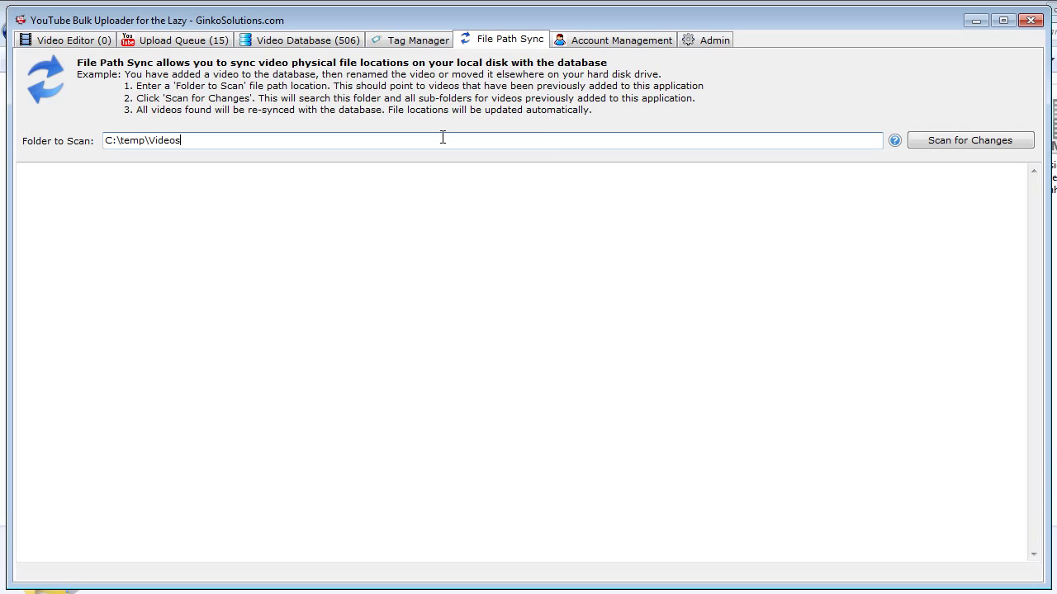
pyautogui.click(941, 138)
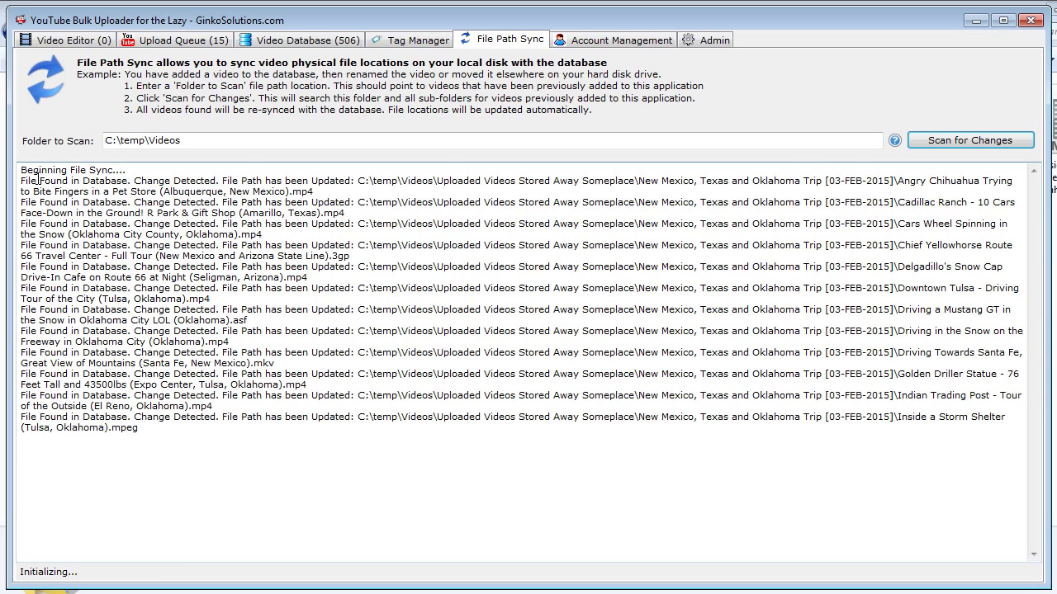
pyautogui.moveTo(20, 180); pyautogui.dragTo(327, 192)
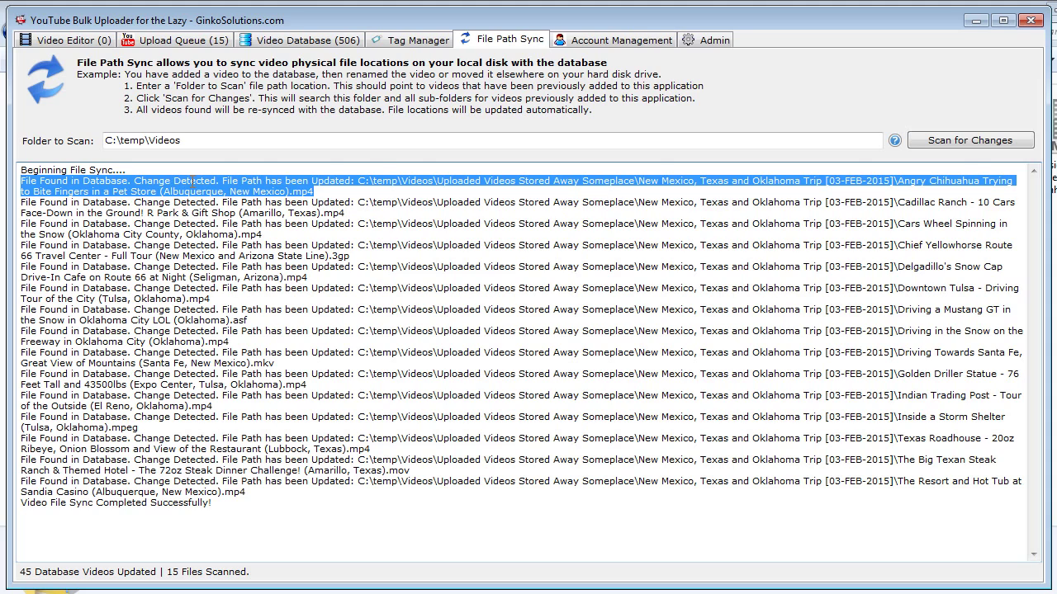
pyautogui.click(275, 190)
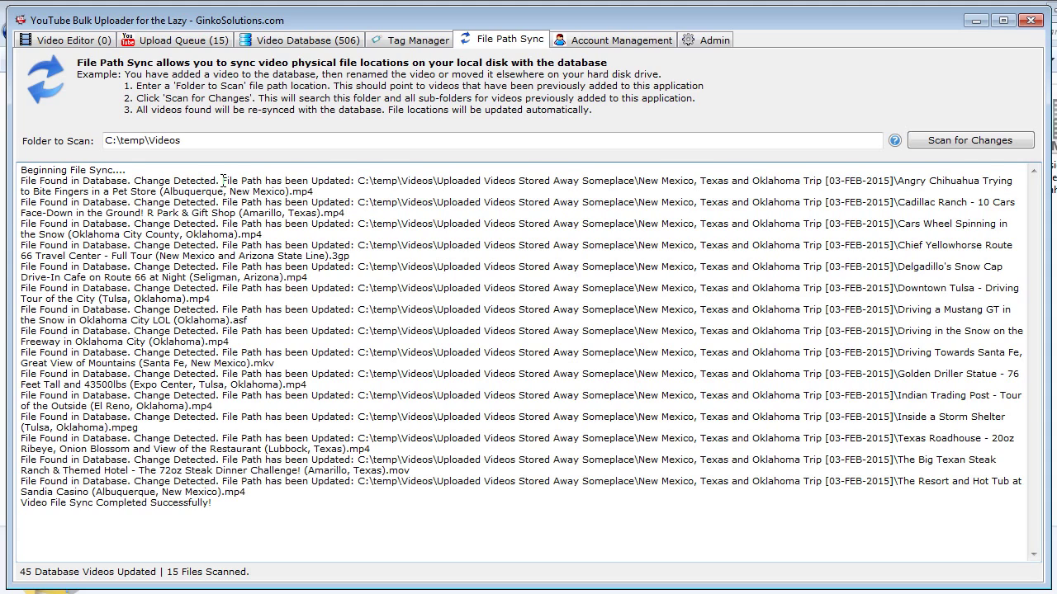
pyautogui.moveTo(222, 181); pyautogui.dragTo(355, 185)
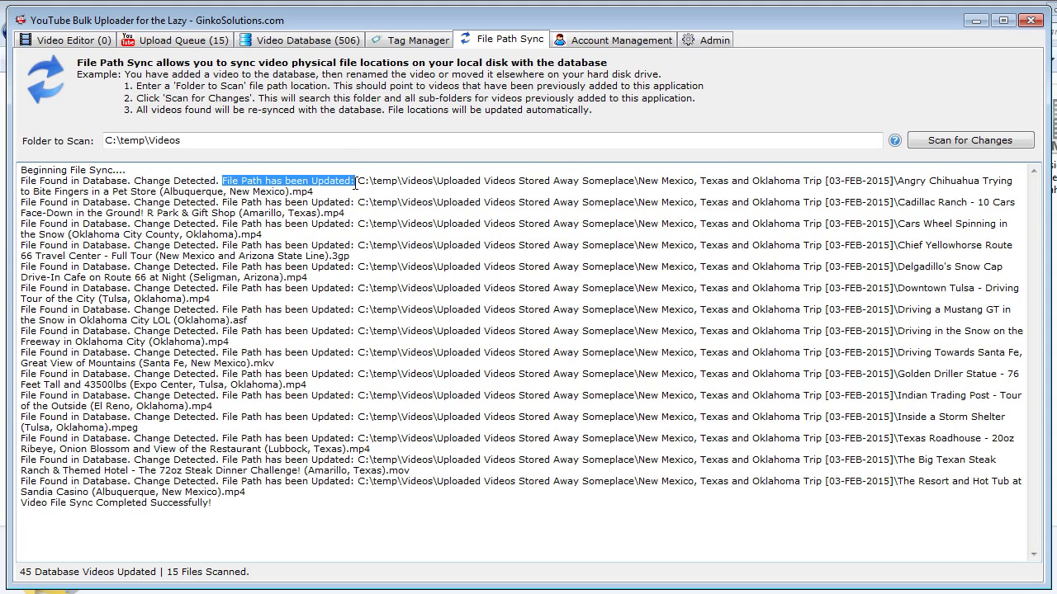
# Check that Delgadillo's Snow Cap's stored path sits under Uploaded Videos Stored Away Someplace, then return to the sync results
pyautogui.click(306, 39)
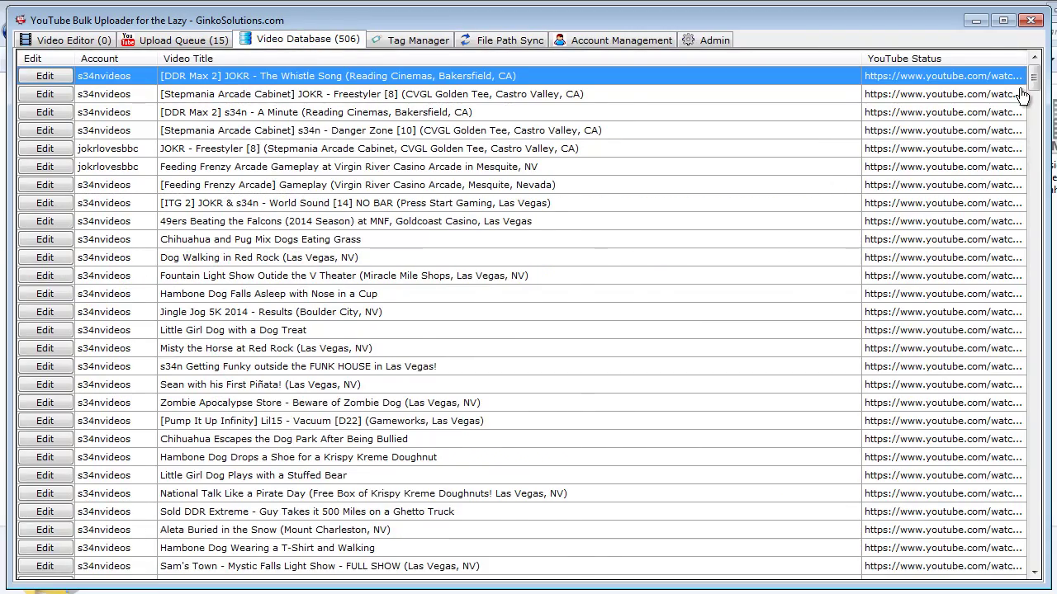
pyautogui.moveTo(1033, 79); pyautogui.dragTo(1033, 548)
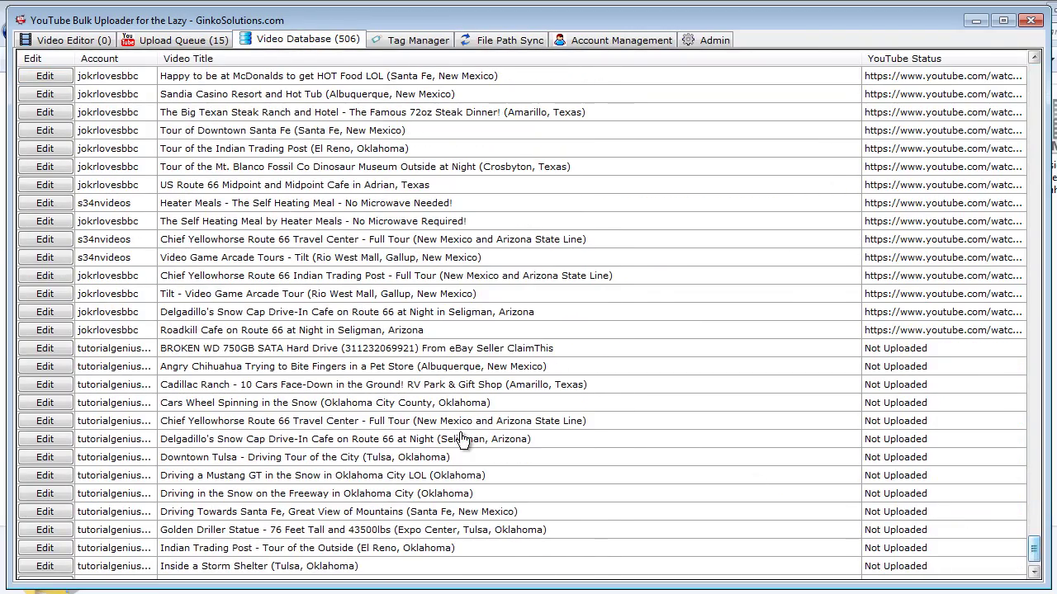
pyautogui.click(41, 439)
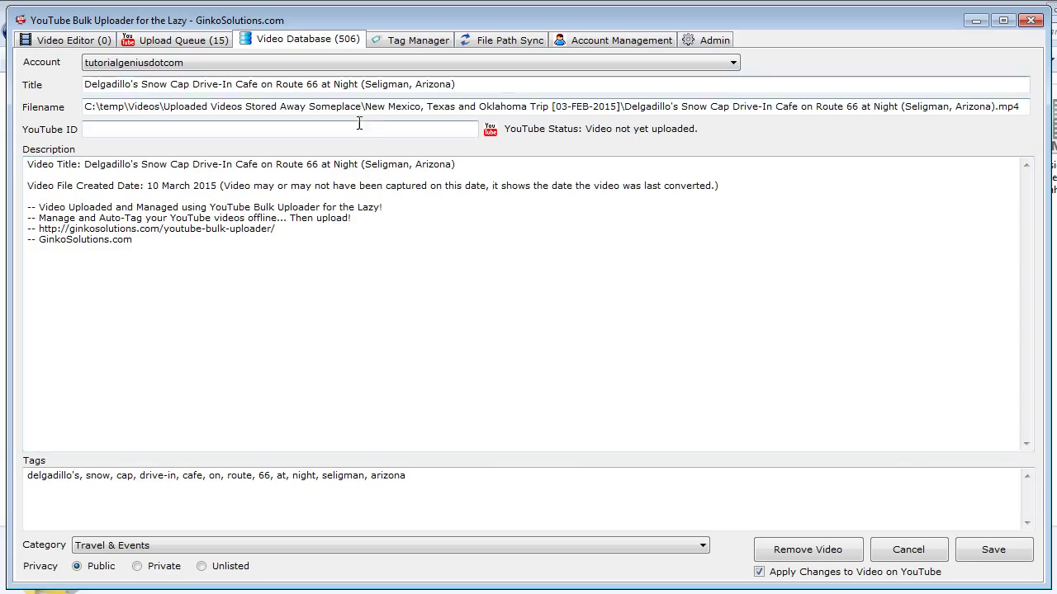
pyautogui.moveTo(357, 107); pyautogui.dragTo(166, 114)
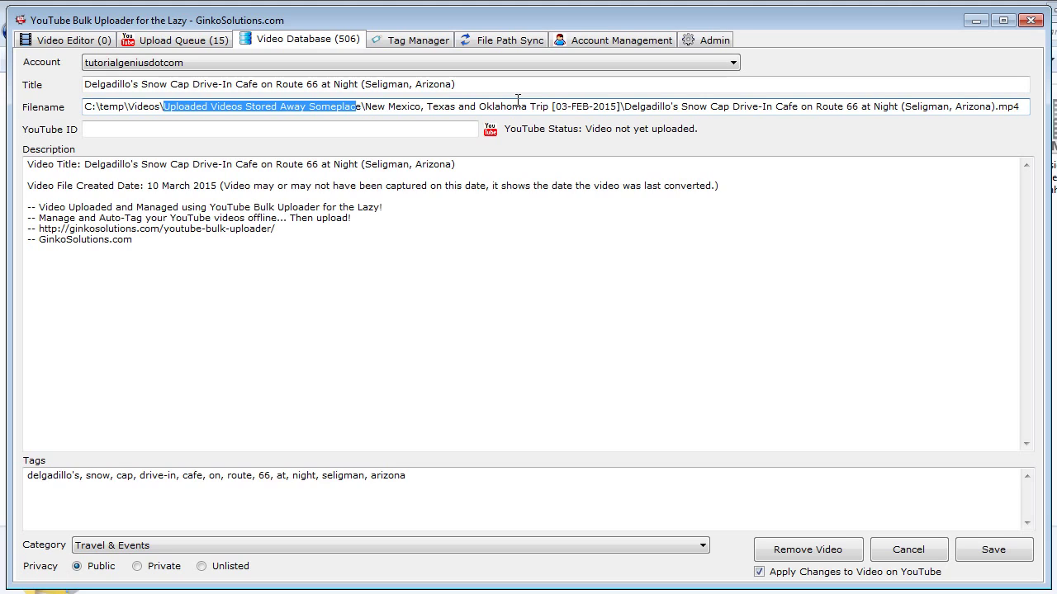
pyautogui.moveTo(519, 106); pyautogui.dragTo(964, 131)
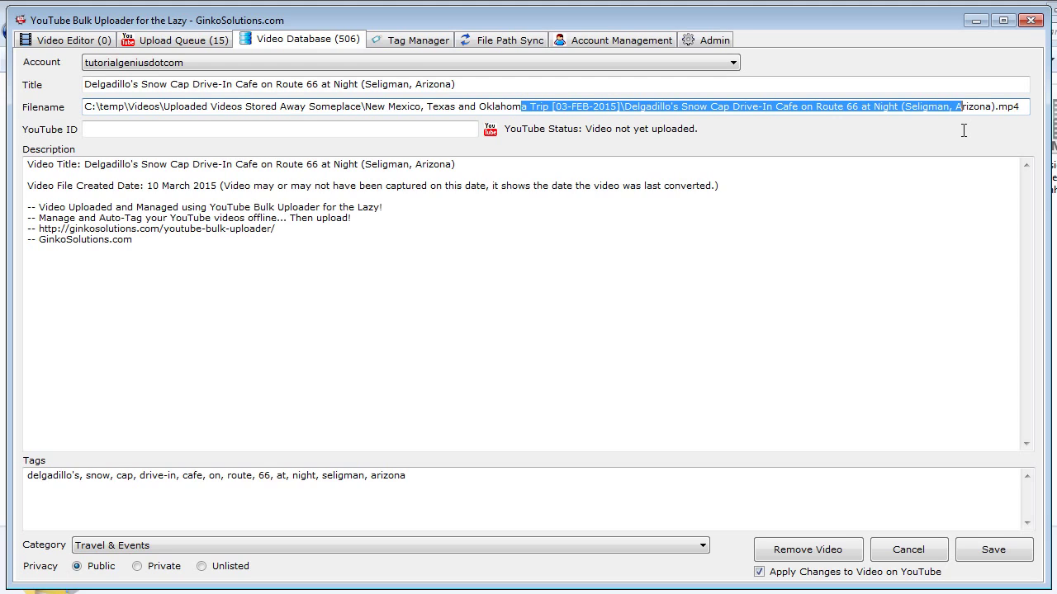
pyautogui.click(512, 40)
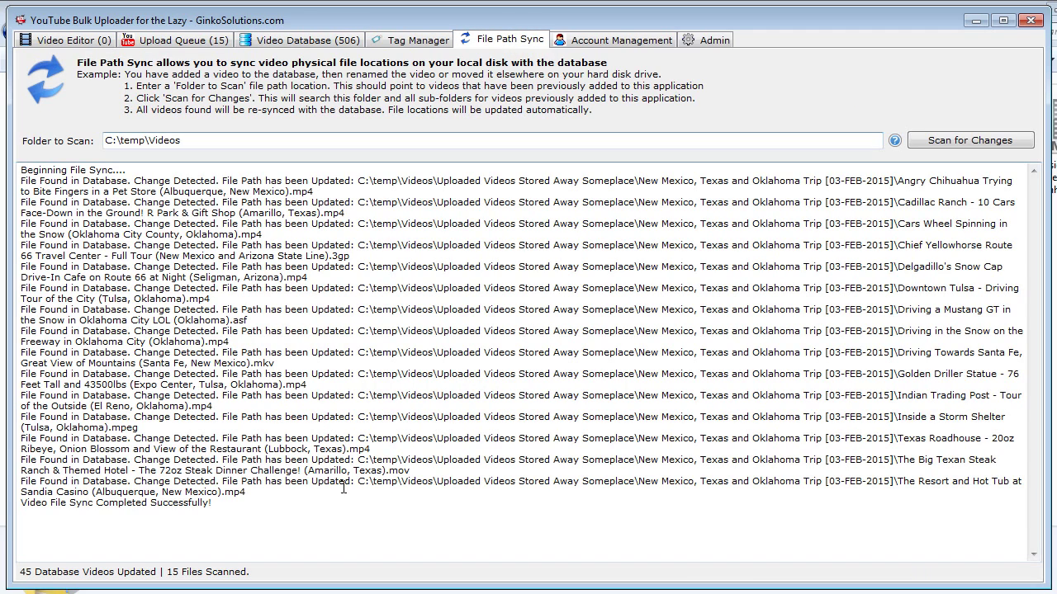
# Select the sync log entries about changed paths, then move to Account Management
pyautogui.moveTo(310, 514); pyautogui.dragTo(77, 170)
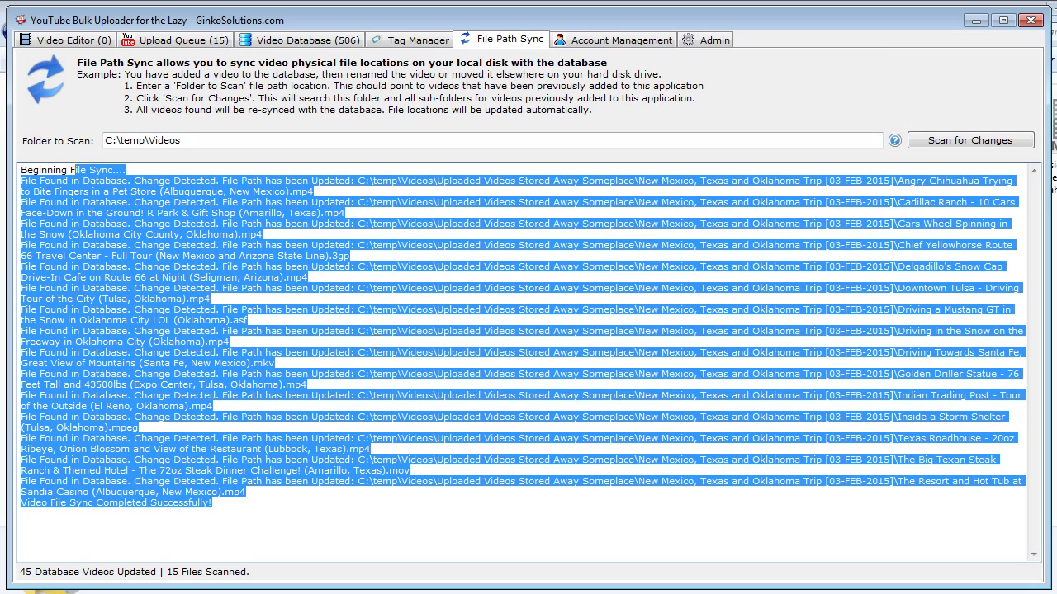
pyautogui.click(211, 507)
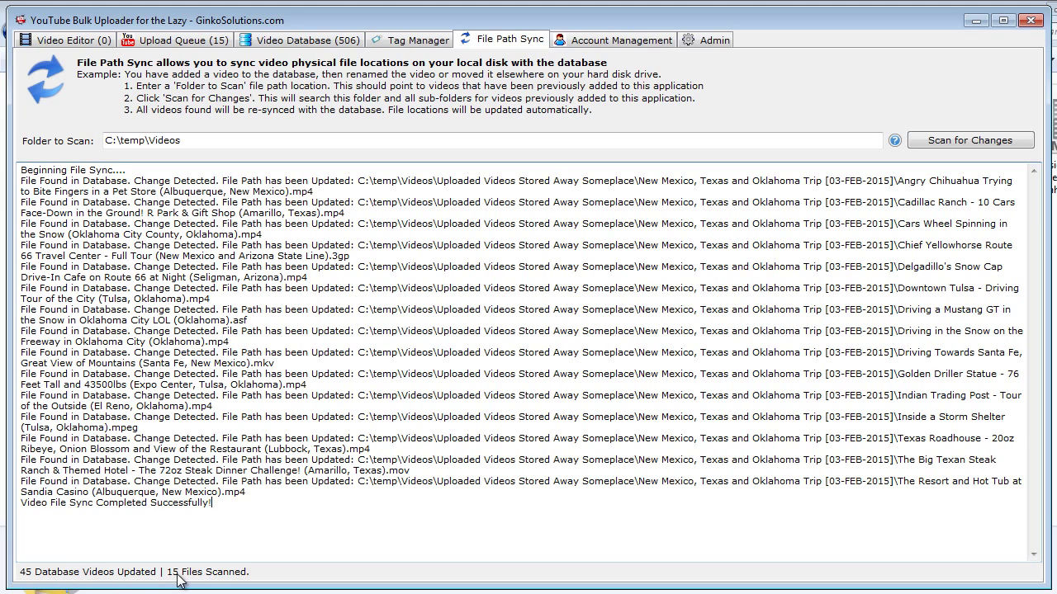
pyautogui.moveTo(242, 503); pyautogui.dragTo(140, 180)
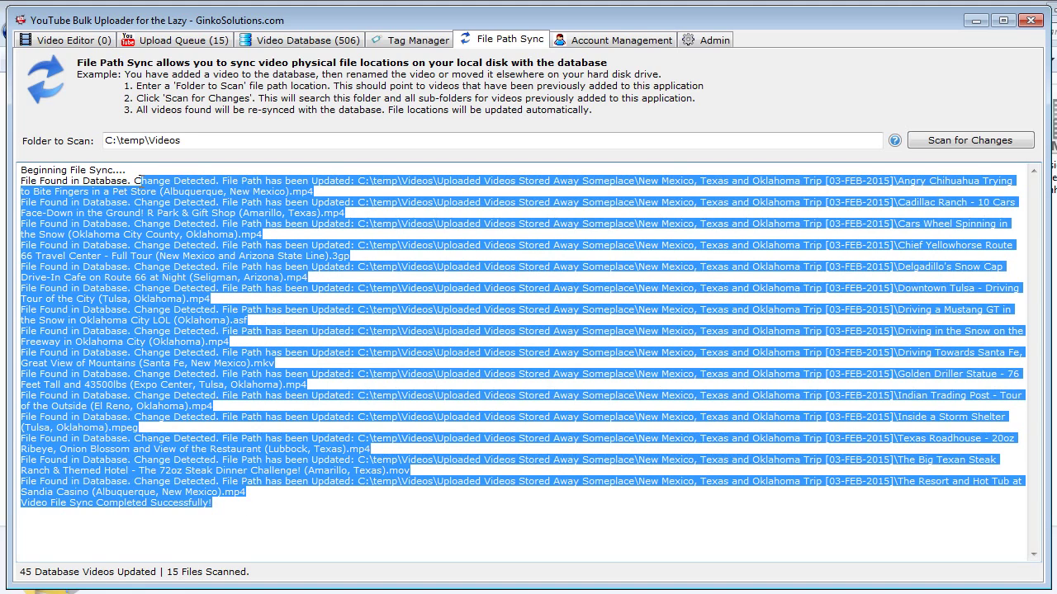
pyautogui.click(613, 41)
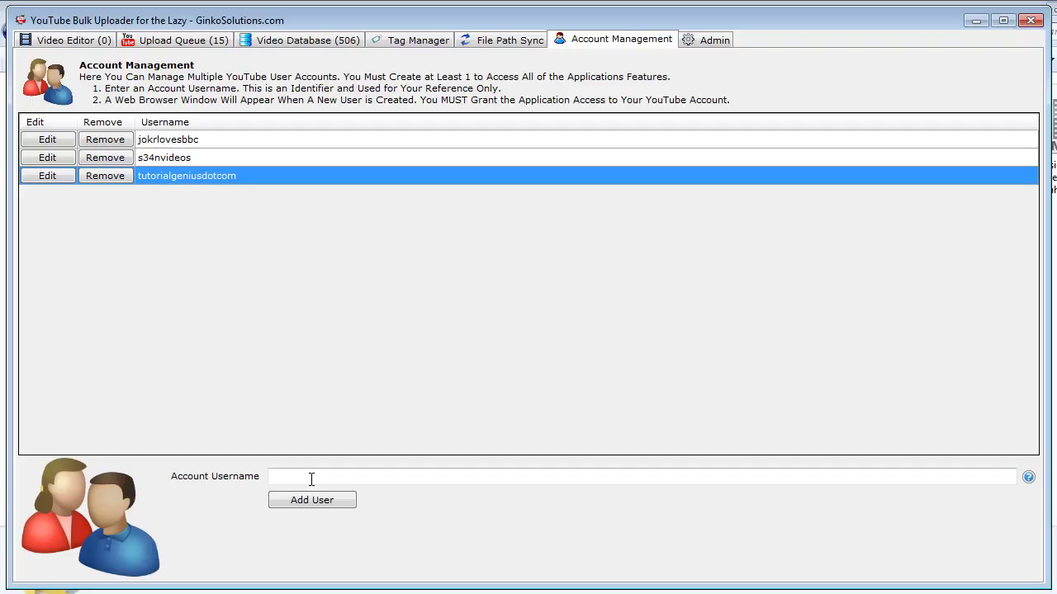
# Try test text in the Account Username field, then go to the Admin page
pyautogui.click(311, 479)
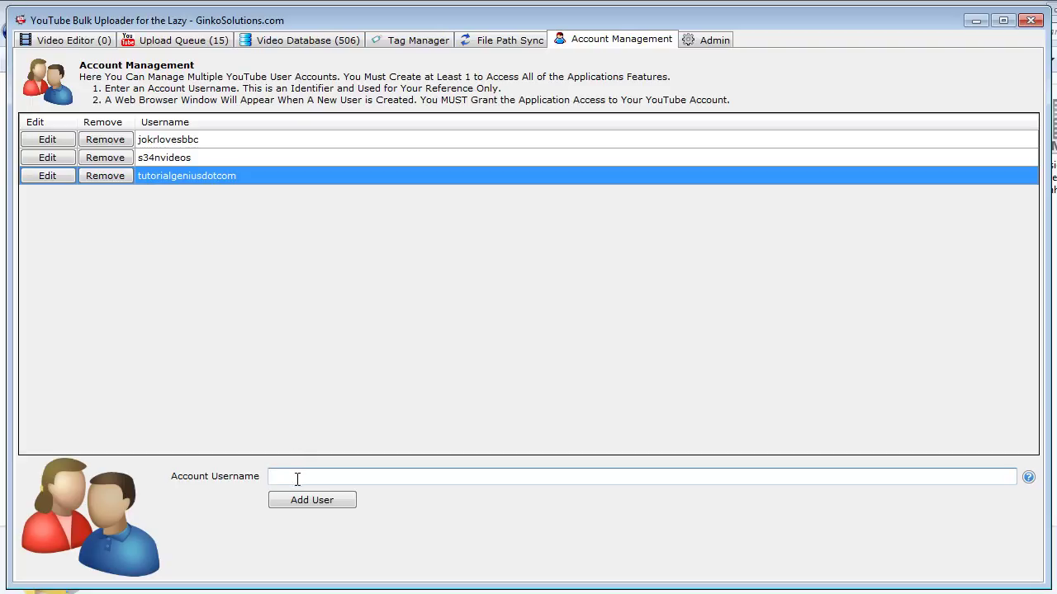
pyautogui.write('hehd')
pyautogui.press('BackSpace')
pyautogui.press('BackSpace')
pyautogui.press('BackSpace')
pyautogui.click(704, 41)
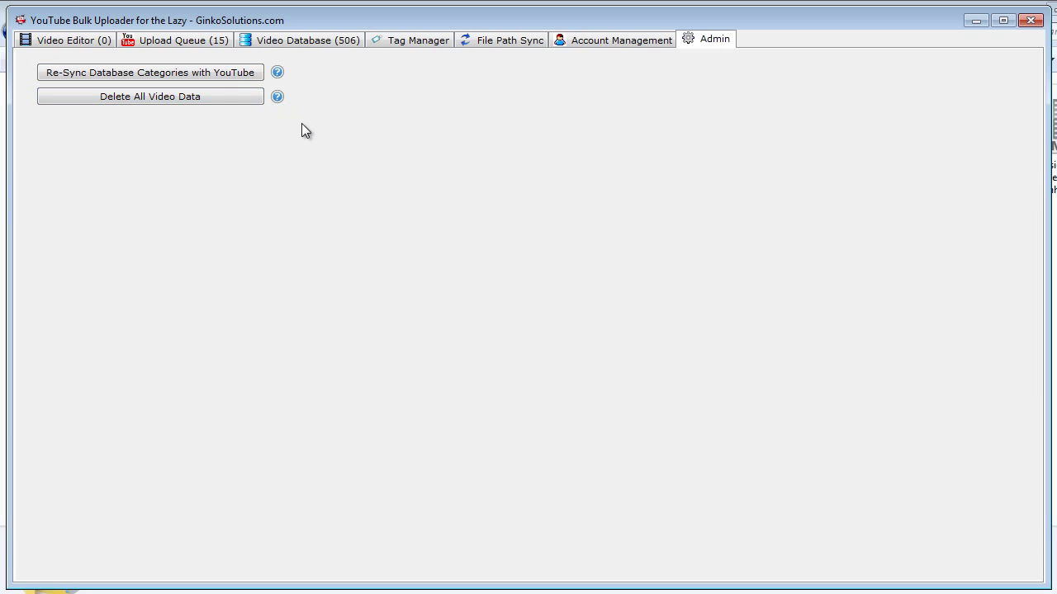
pyautogui.click(206, 101)
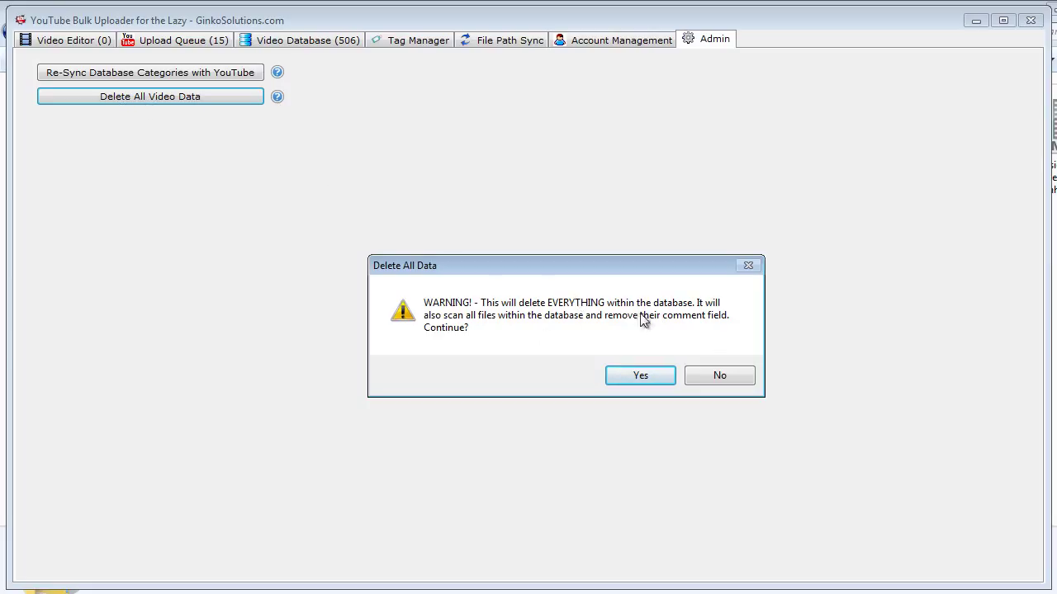
pyautogui.click(730, 381)
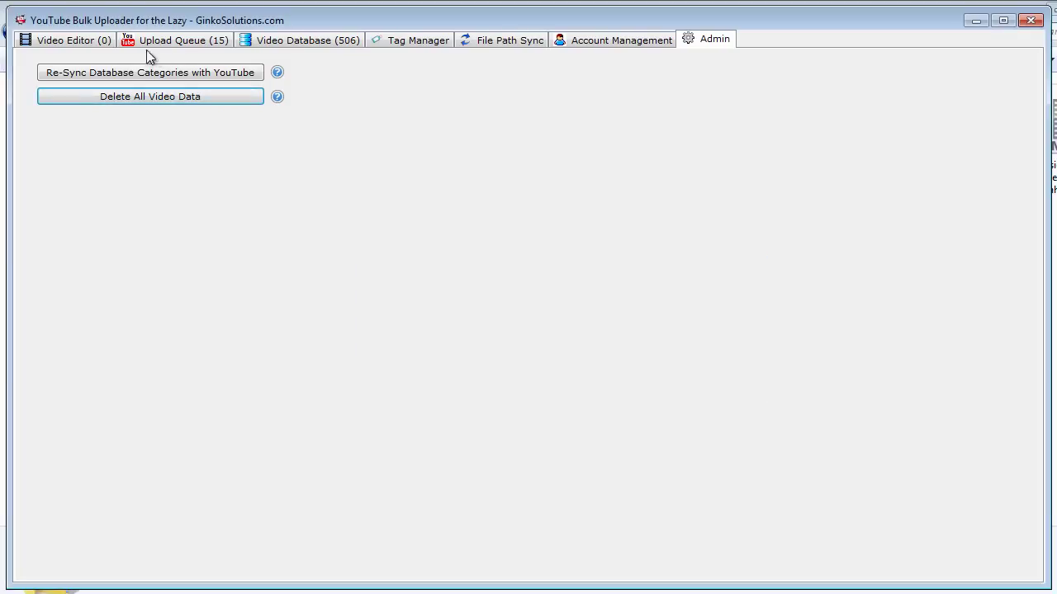
# Switch Delgadillo's Snow Cap's category from Travel & Events to Autos & Vehicles, then return to Admin
pyautogui.click(99, 39)
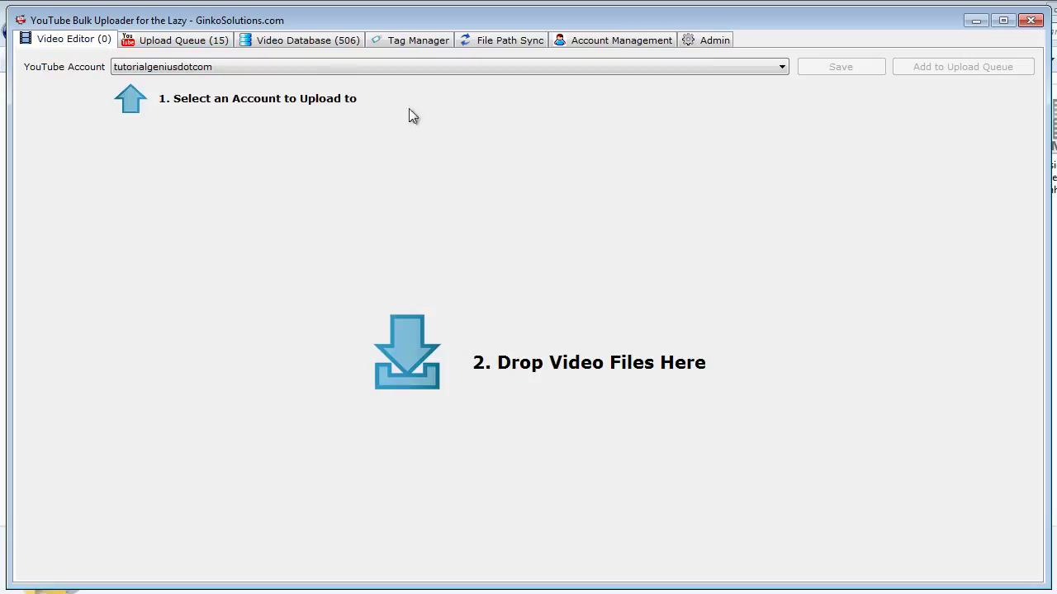
pyautogui.click(285, 40)
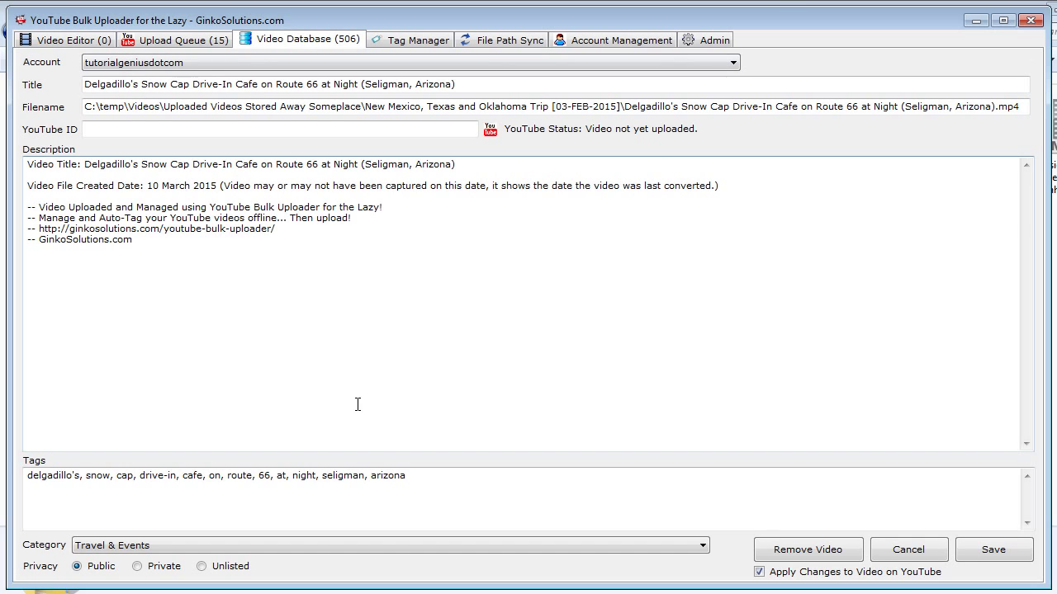
pyautogui.click(910, 547)
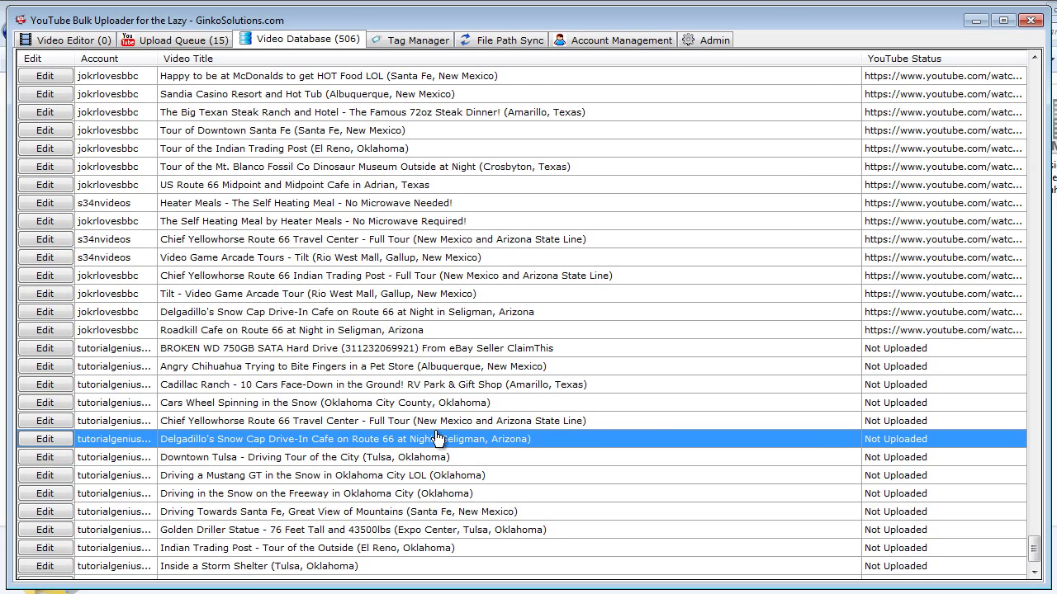
pyautogui.click(53, 442)
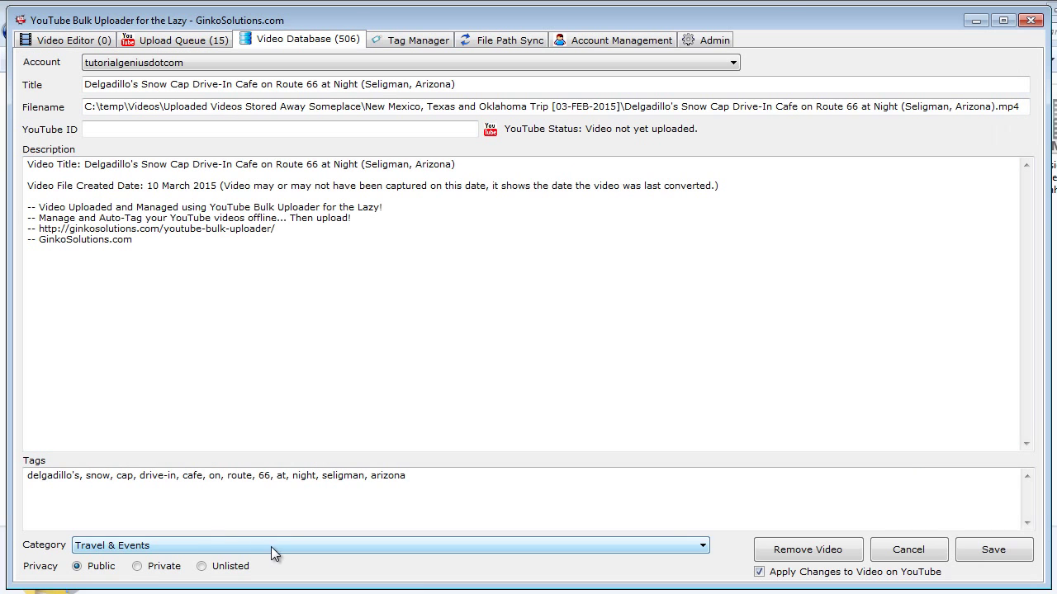
pyautogui.click(271, 548)
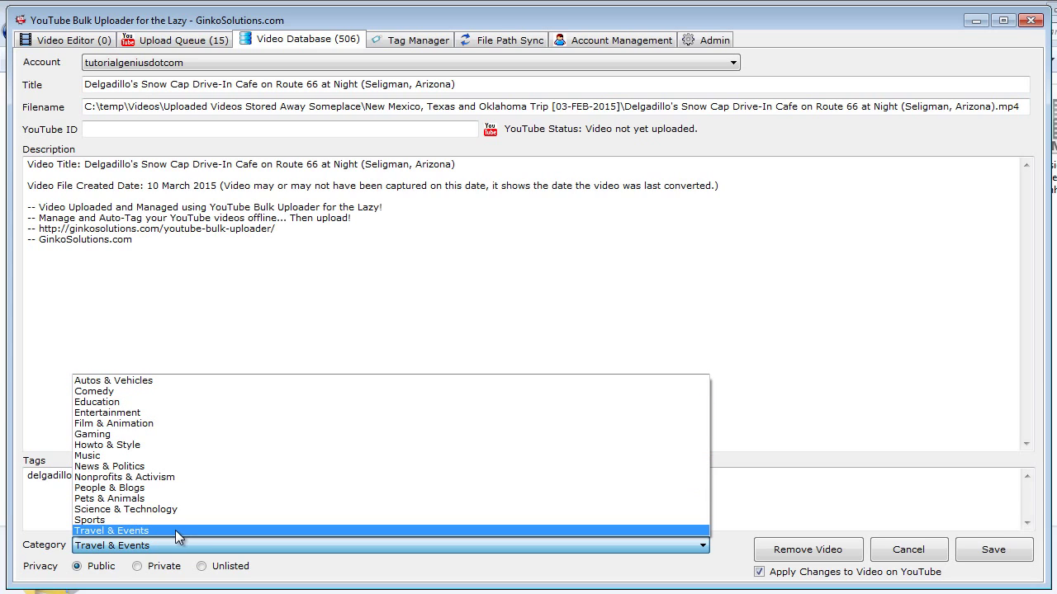
pyautogui.click(119, 381)
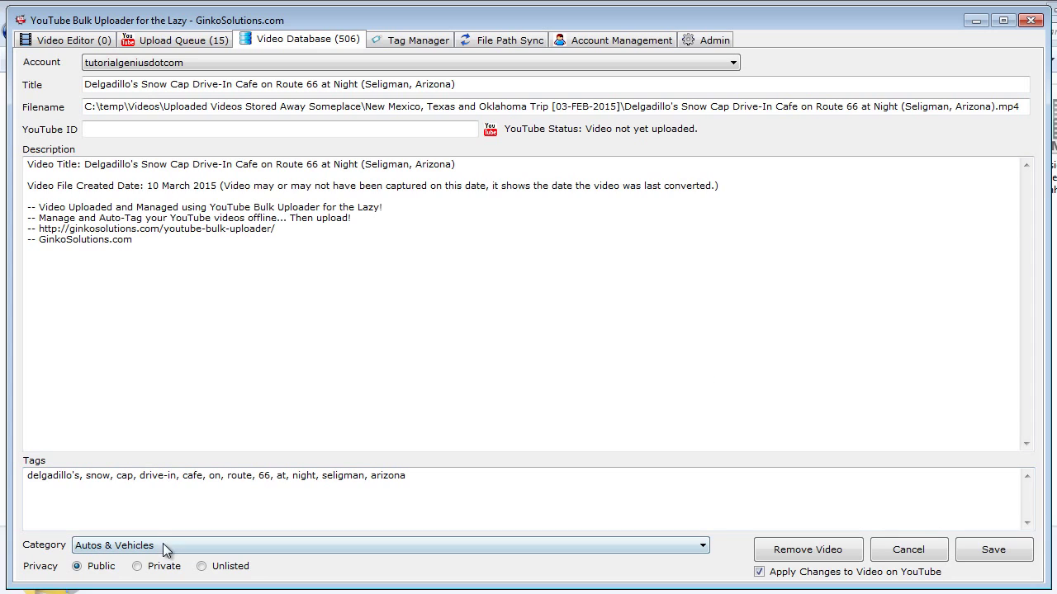
pyautogui.click(706, 41)
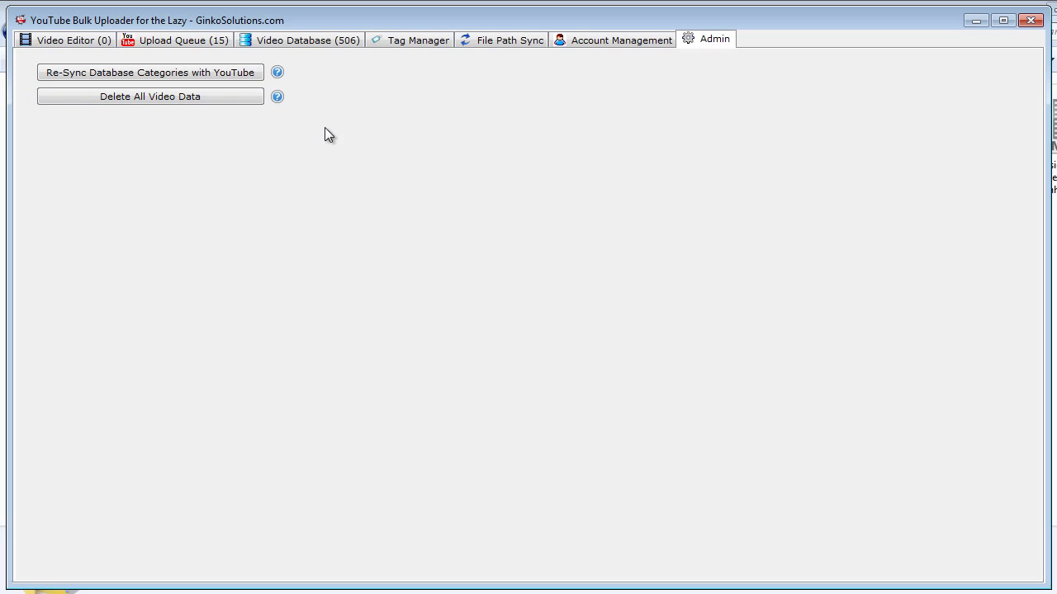
# Read and dismiss the Re-Sync Database Categories help, then cycle through the tabs to Video Editor
pyautogui.click(277, 72)
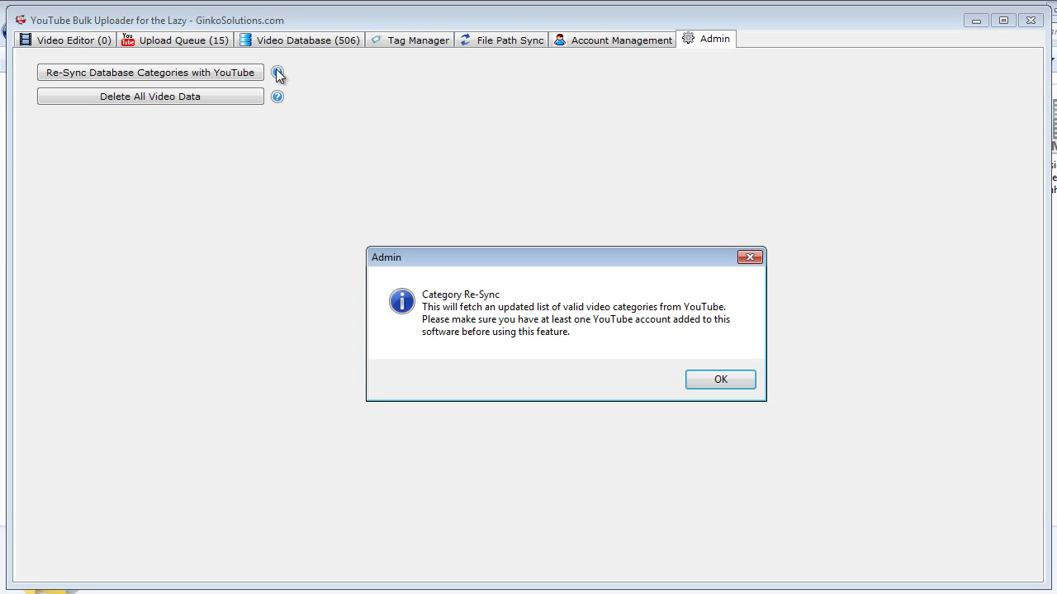
pyautogui.click(720, 382)
pyautogui.click(424, 40)
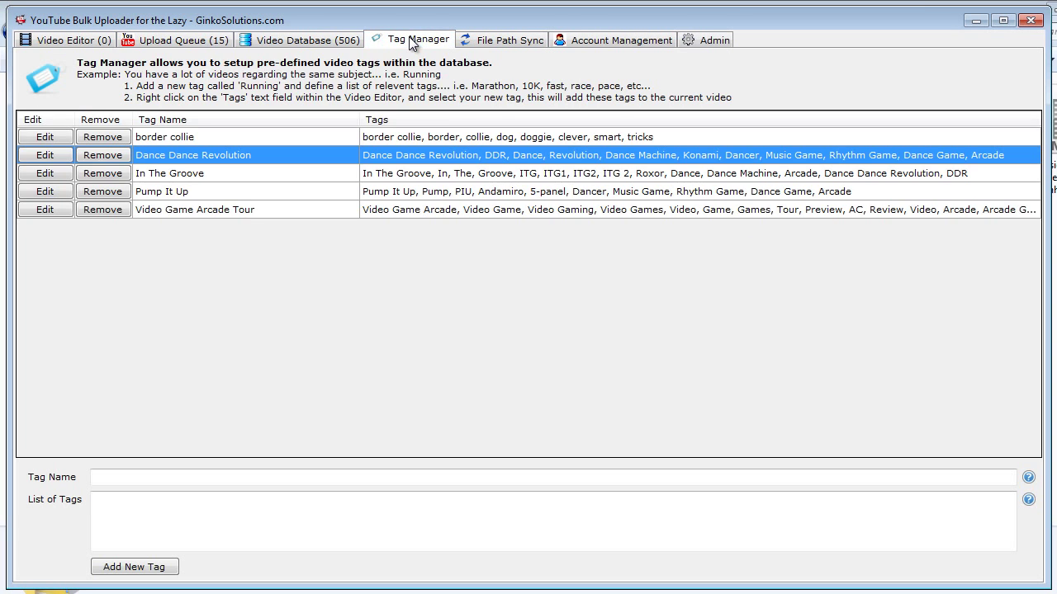
pyautogui.click(328, 42)
pyautogui.click(155, 42)
pyautogui.click(62, 40)
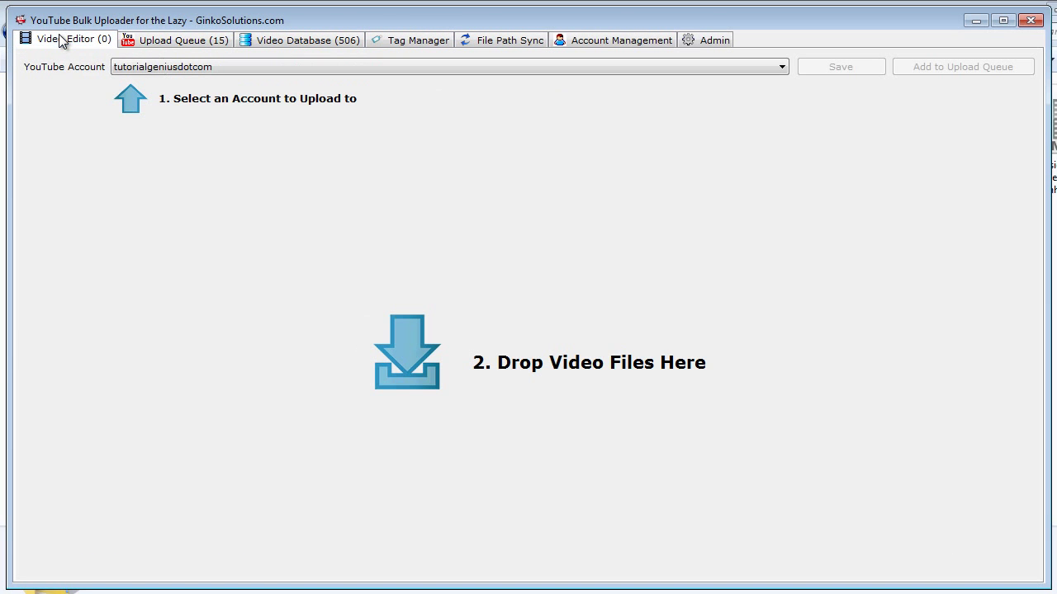
# Attempt to process the 15-video upload queue, dismiss the licence key prompt, and open the Video Database
pyautogui.click(169, 41)
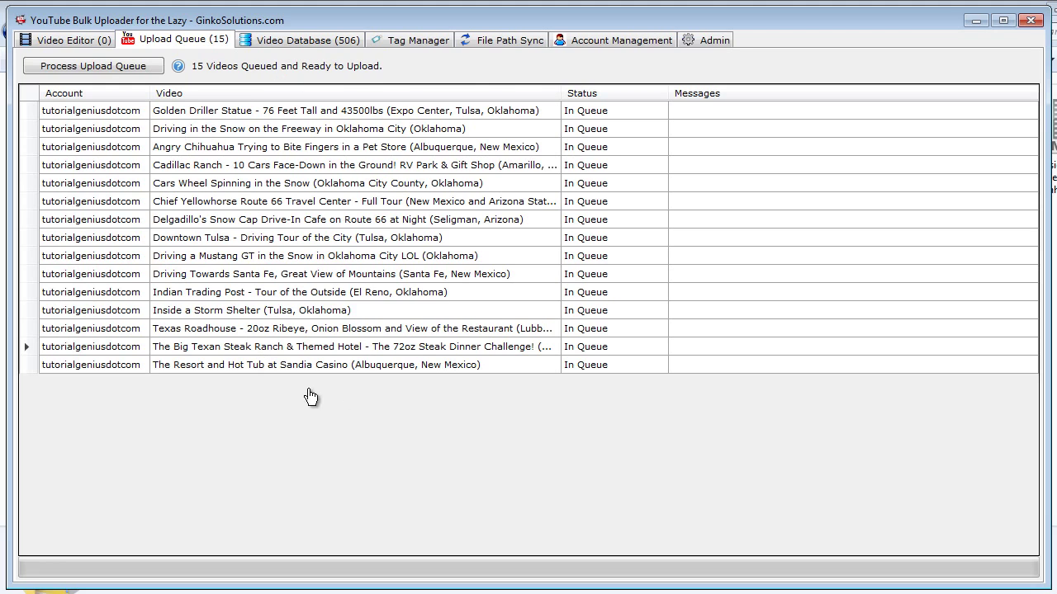
pyautogui.click(113, 64)
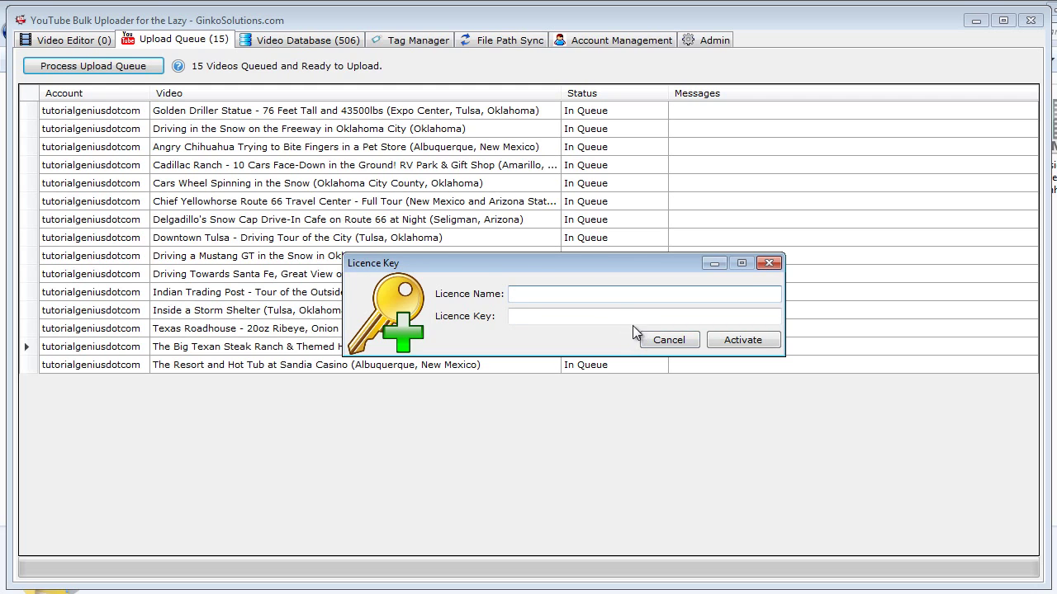
pyautogui.click(770, 263)
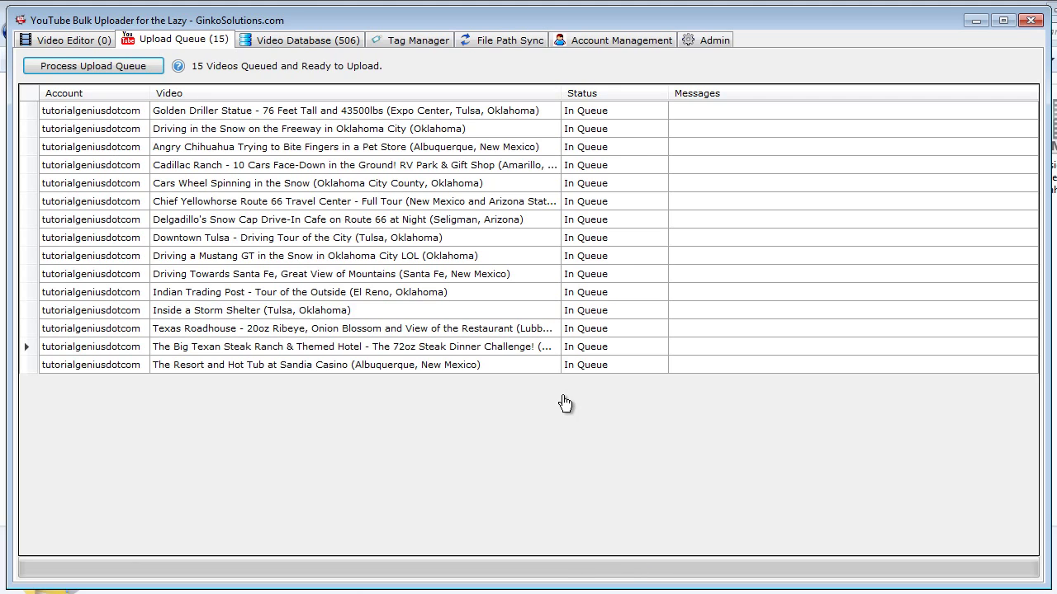
pyautogui.click(366, 114)
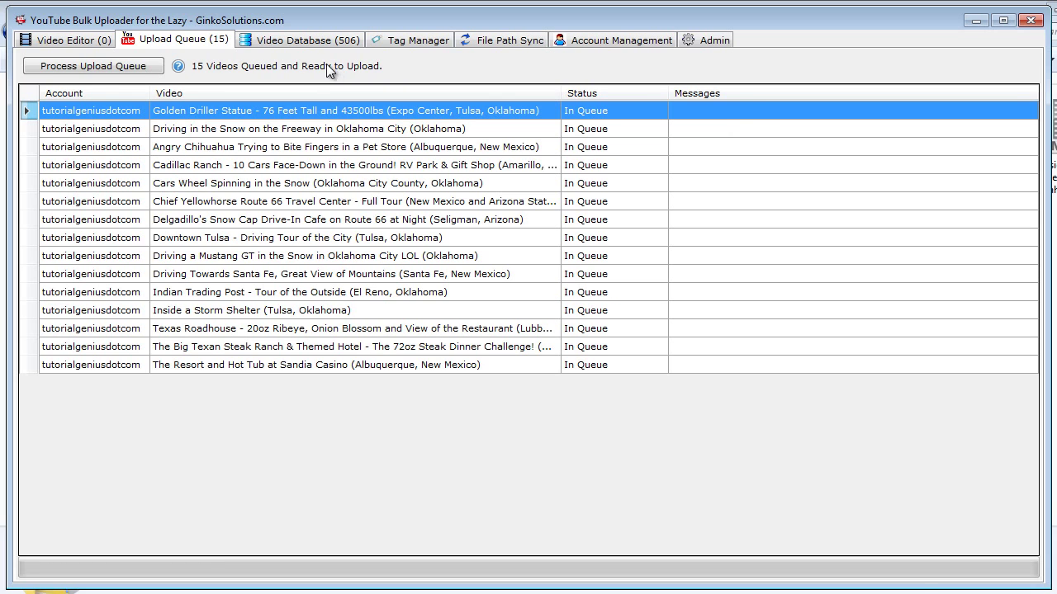
pyautogui.click(285, 40)
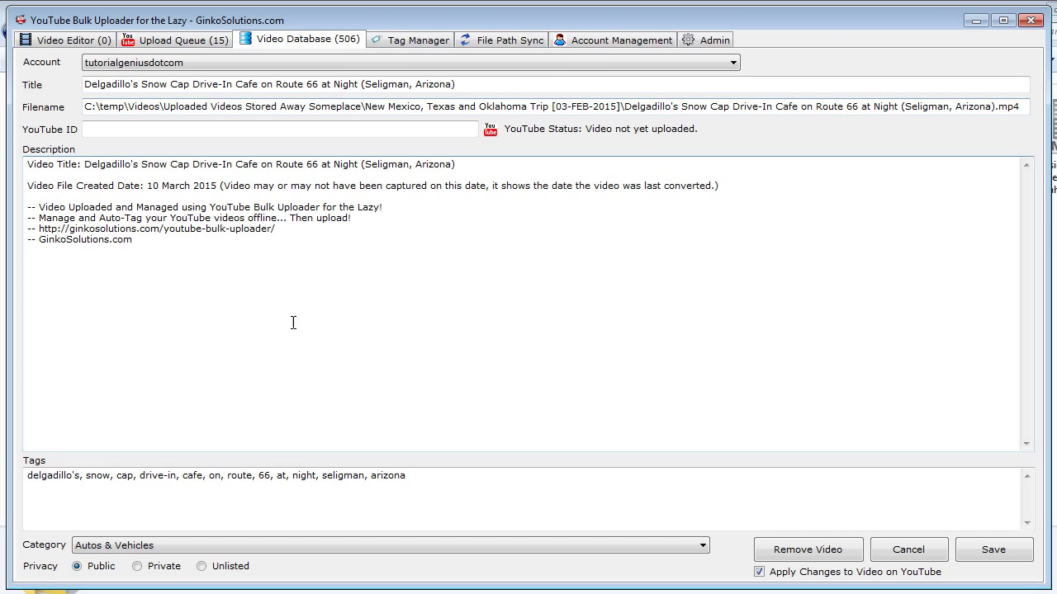
# Pass through Tag Manager and Upload Queue back to the empty Video Editor page
pyautogui.click(415, 42)
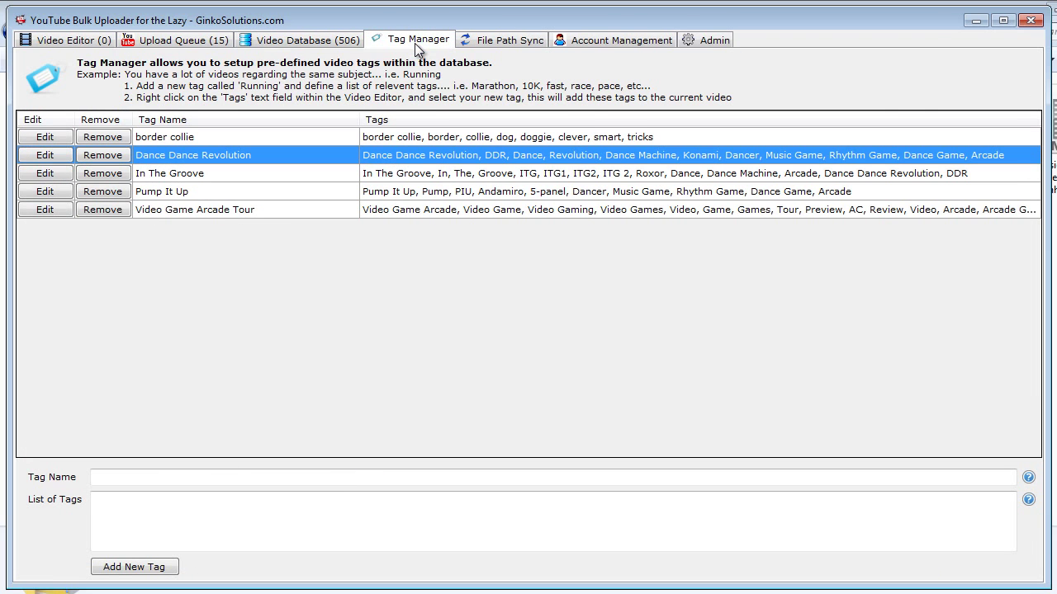
pyautogui.click(159, 41)
pyautogui.click(74, 40)
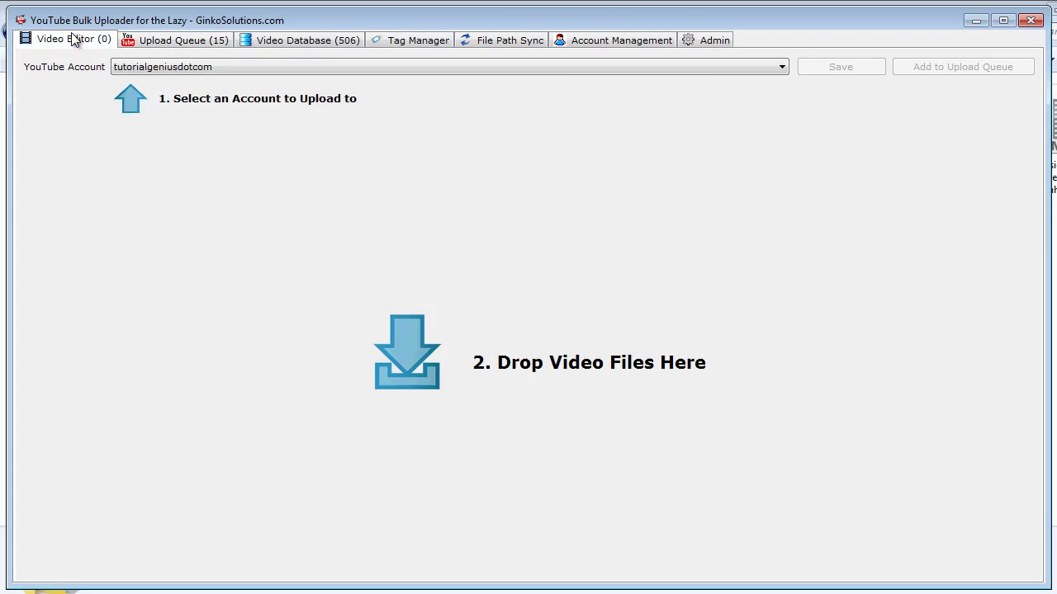